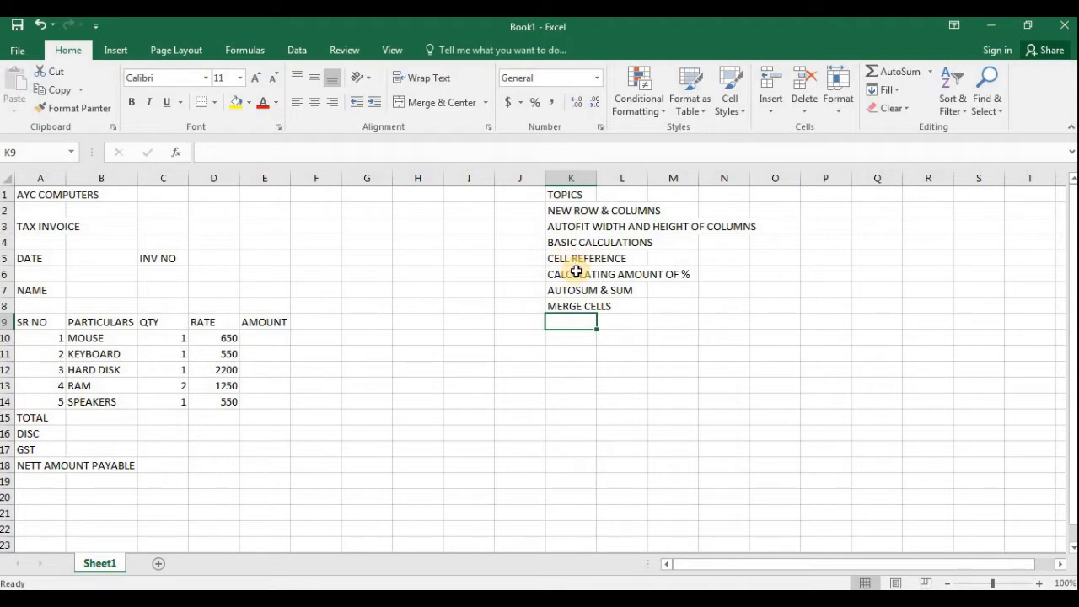
Review the topics list in column K and the invoice's company name and column headings in row 9.
left_click(575, 271)
left_click(581, 287)
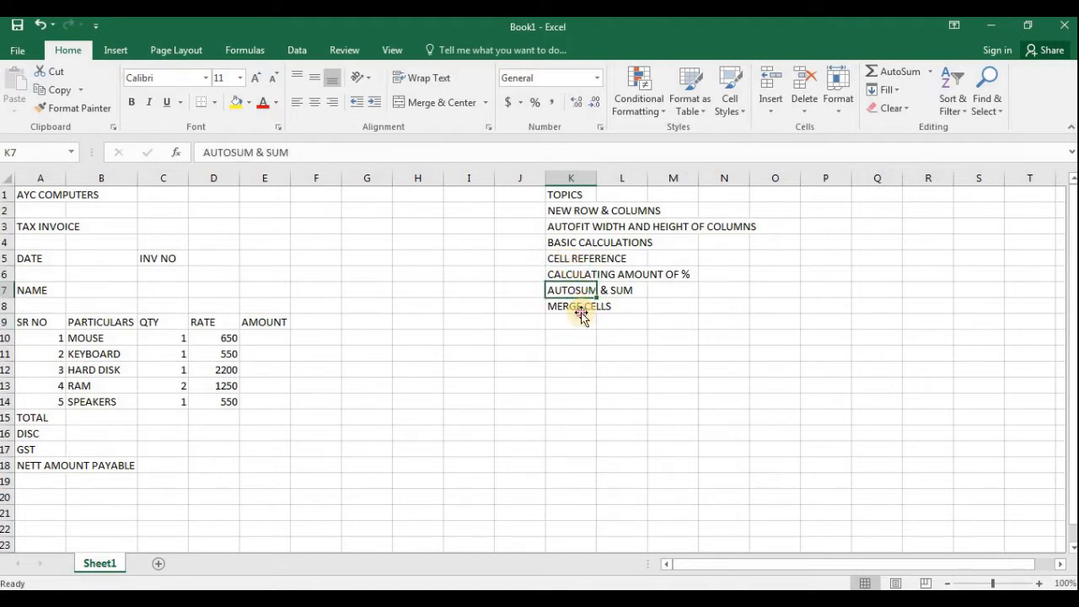
left_click(582, 314)
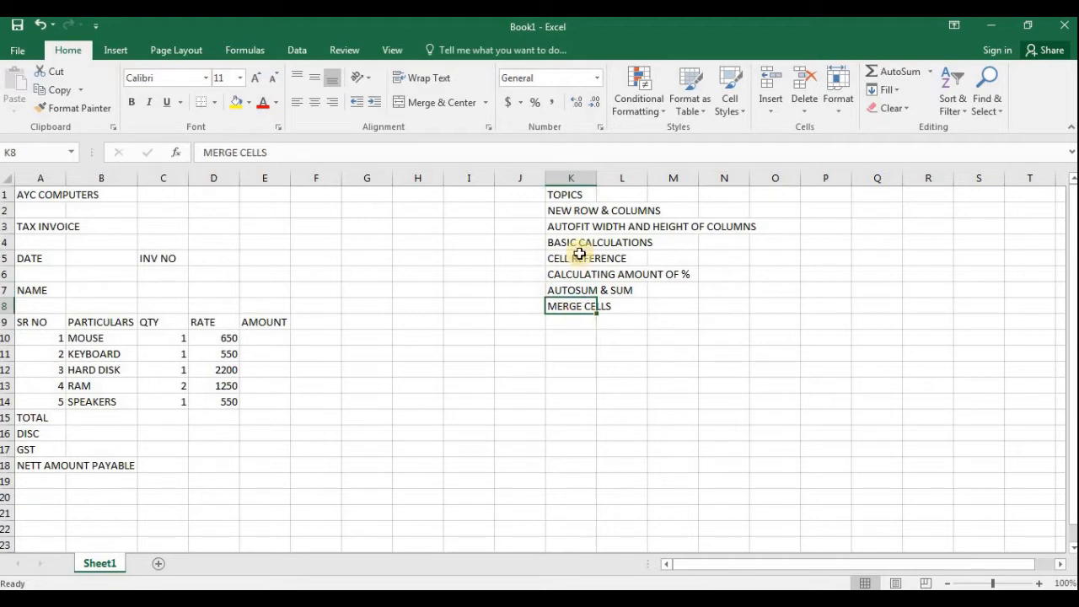
left_click(312, 323)
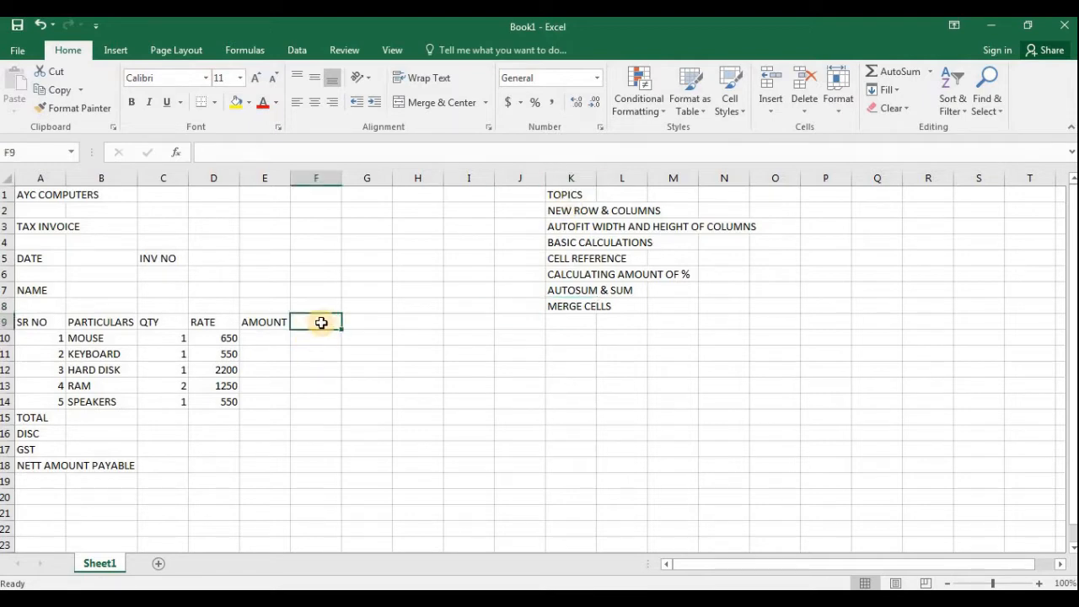
left_click(81, 240)
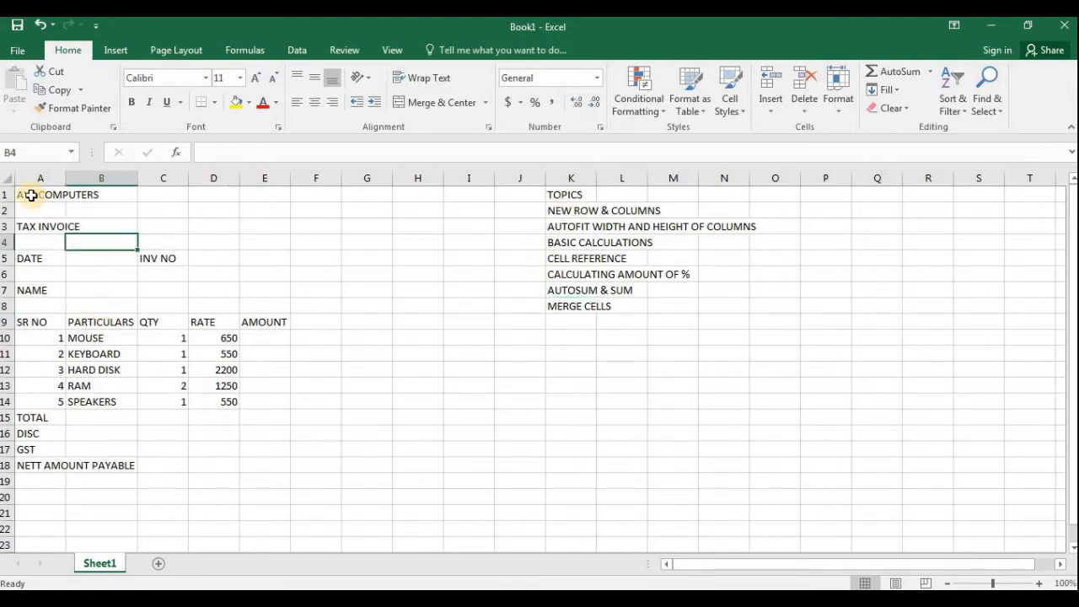
left_click(28, 195)
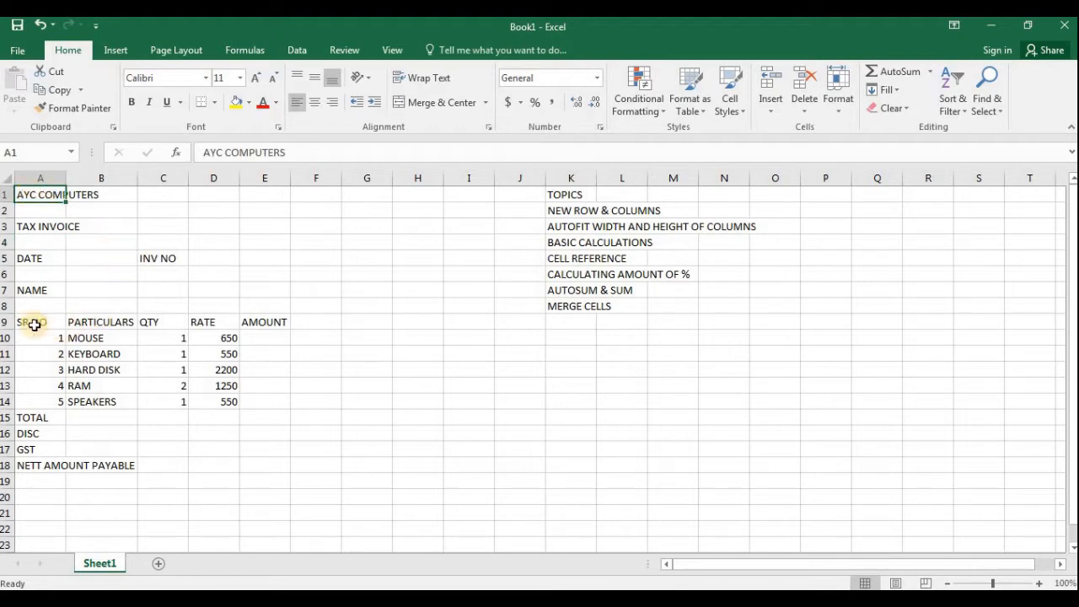
left_click(96, 322)
left_click(164, 322)
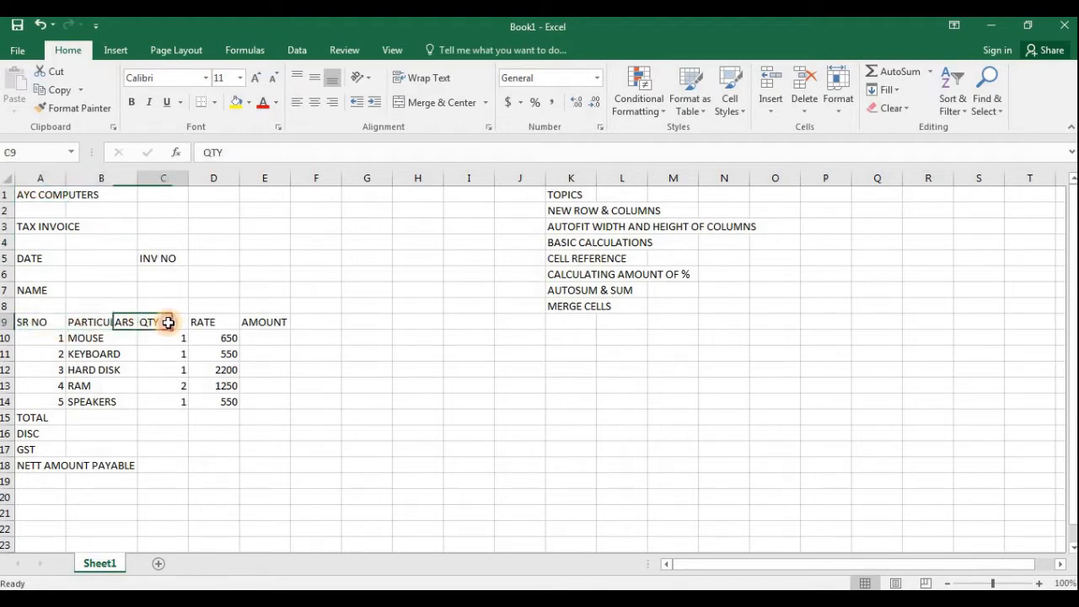
left_click(235, 319)
left_click(270, 321)
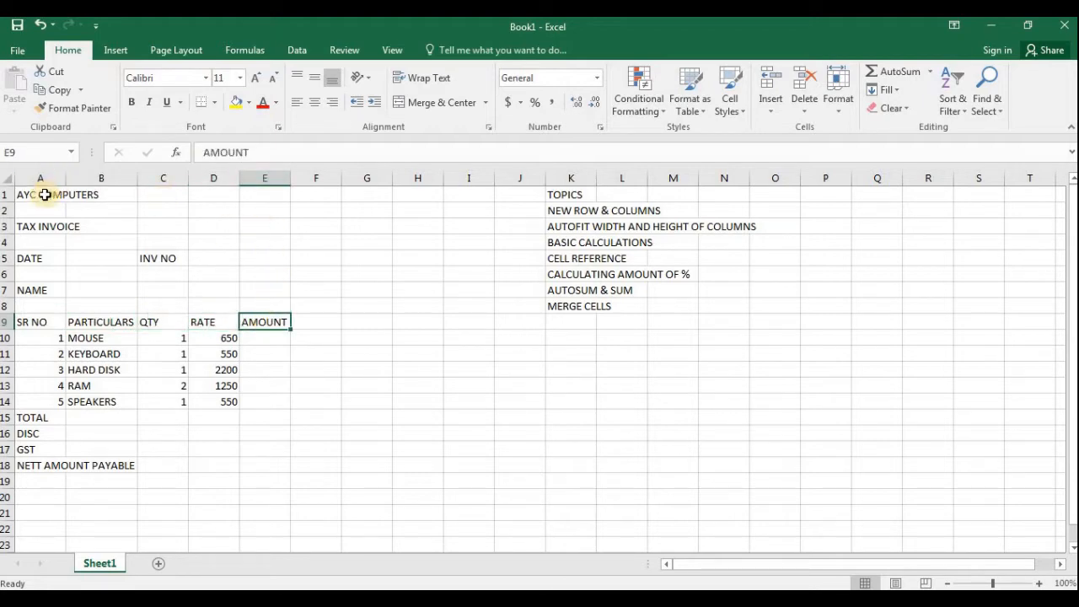
Merge and center A1:E2 for the AYC COMPUTERS title and align its text vertically to the middle.
left_click_drag(68, 193, 257, 208)
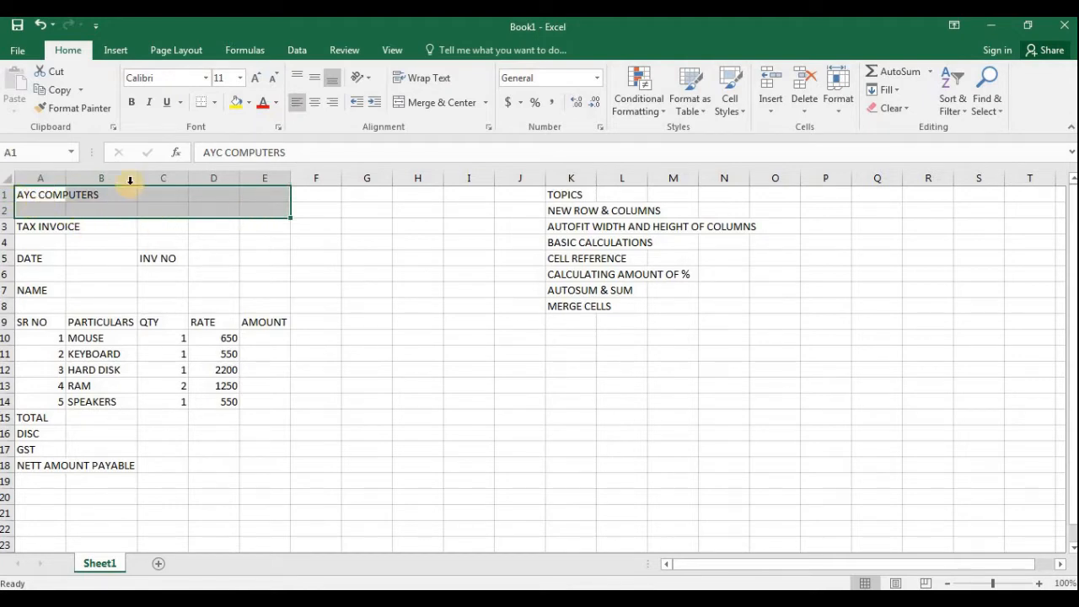
left_click(444, 102)
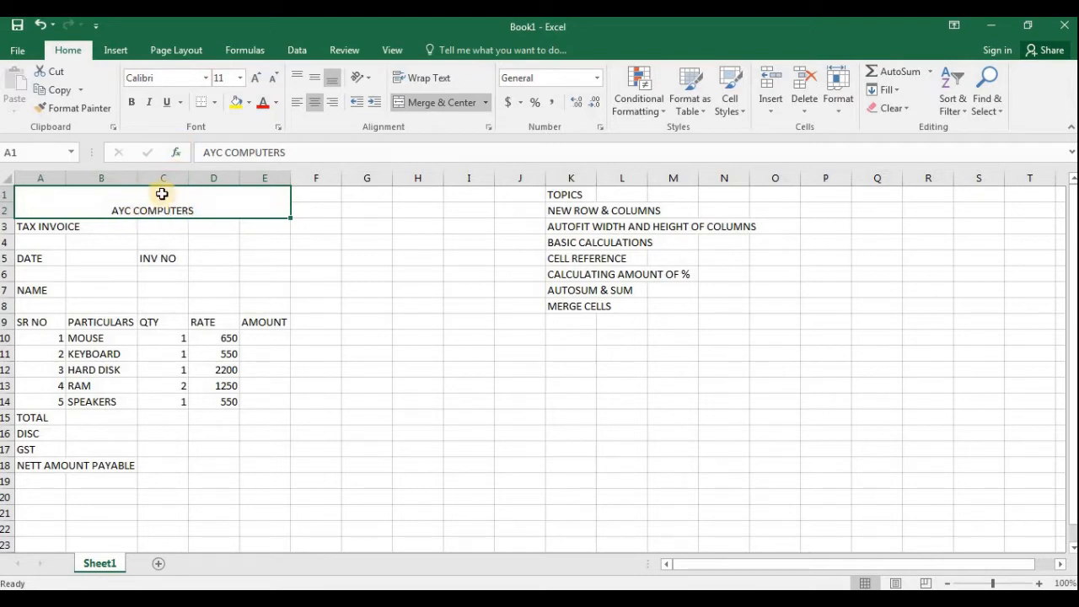
left_click(295, 77)
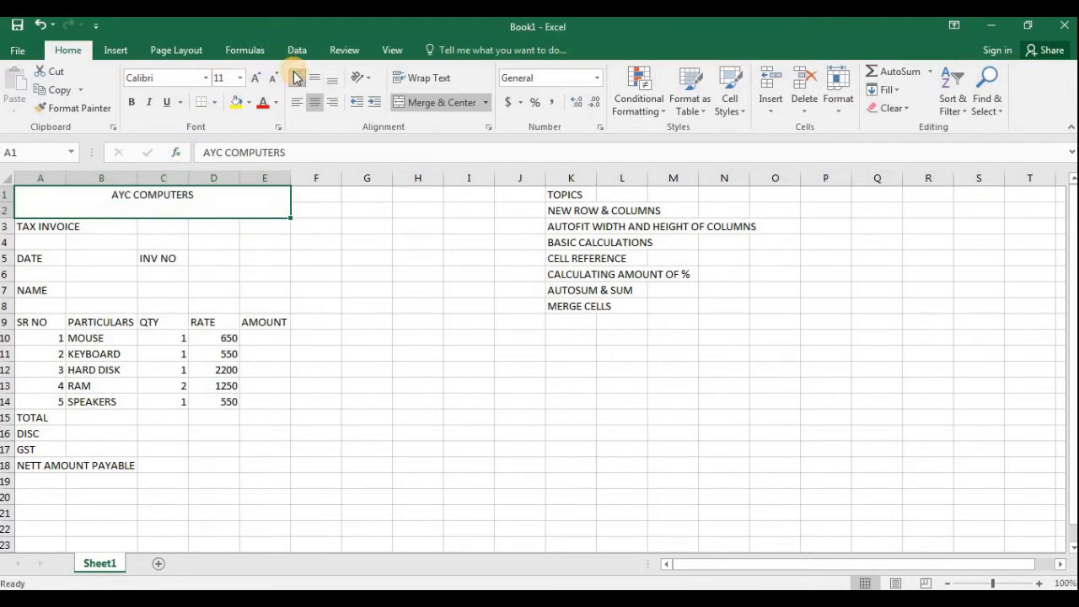
left_click(314, 78)
left_click(333, 79)
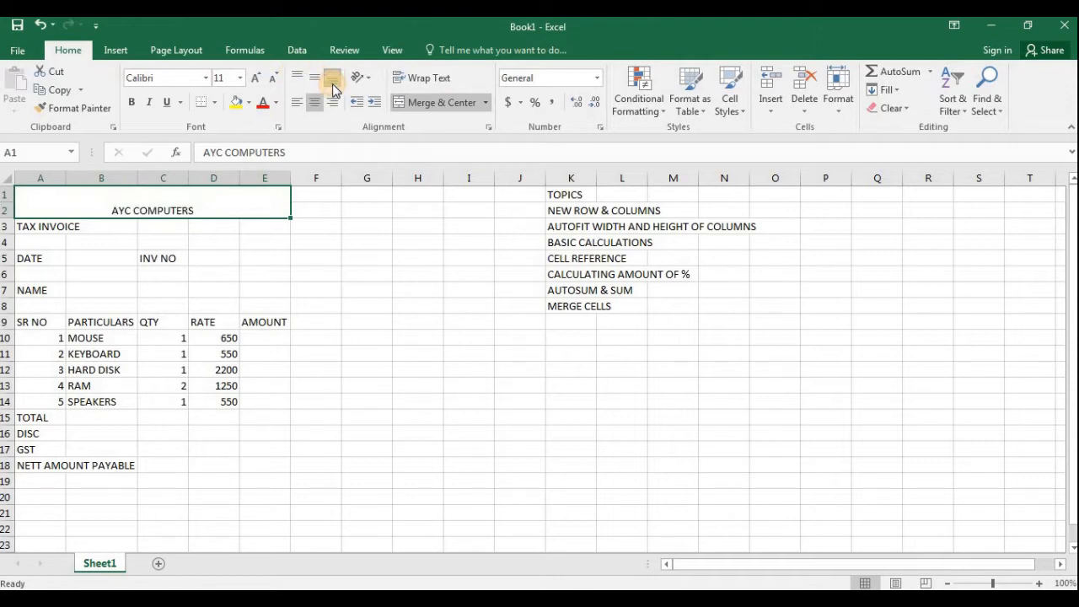
left_click(314, 78)
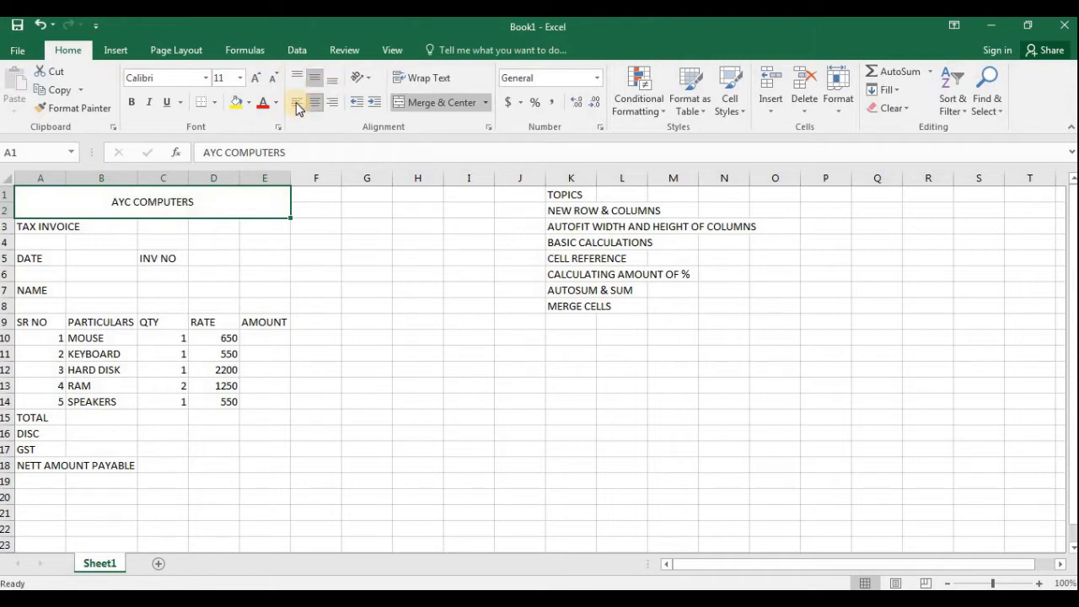
Try left, center and right horizontal alignment on the AYC COMPUTERS title, ending with center.
left_click(297, 102)
left_click(314, 102)
left_click(331, 103)
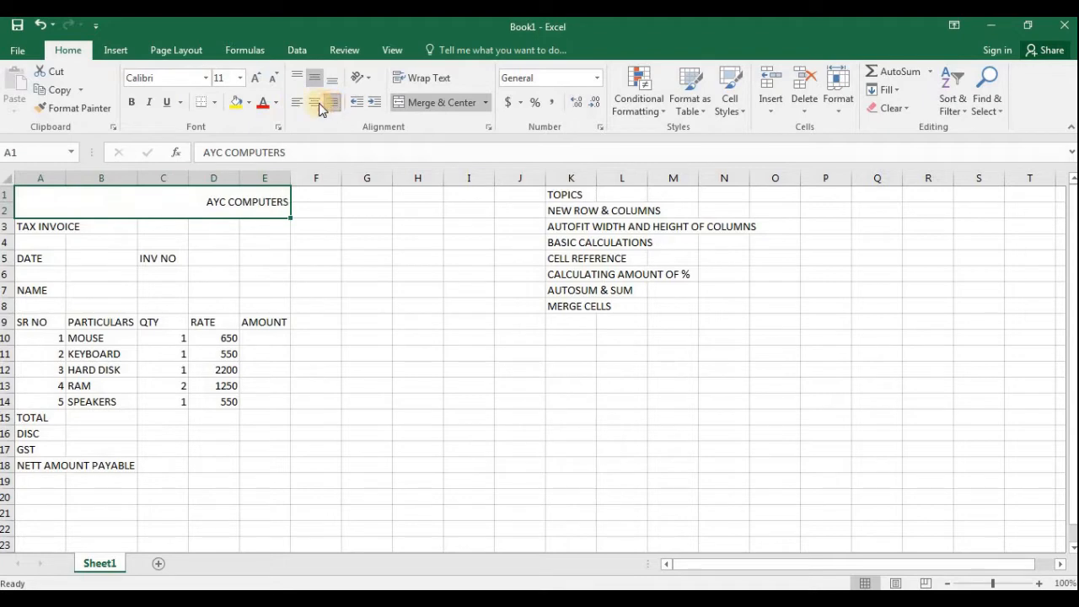
left_click(315, 104)
Try to merge and center the TAX INVOICE range A3:E4.
left_click(128, 234)
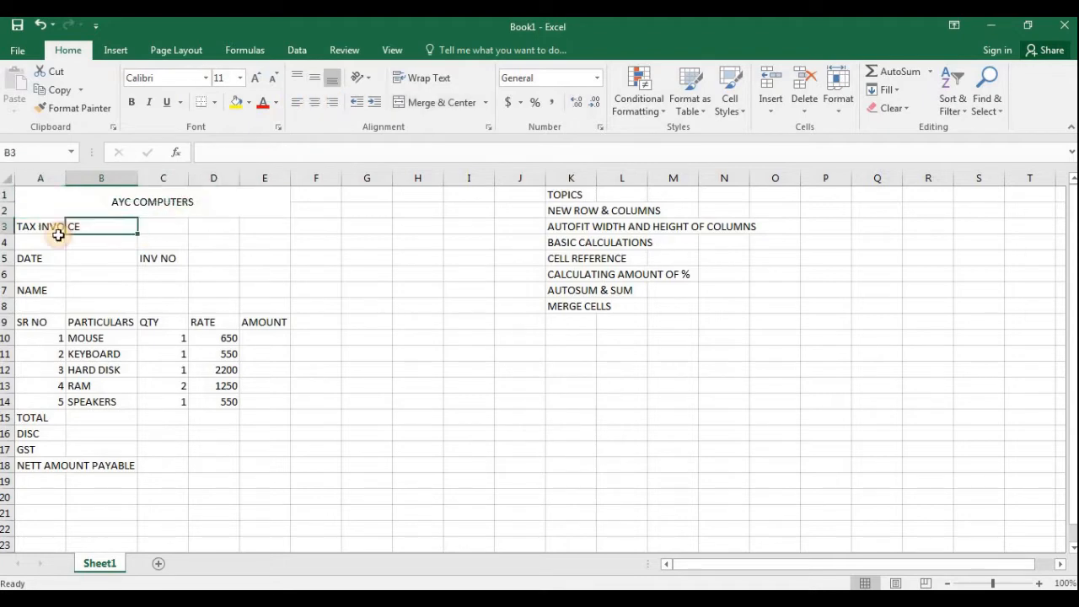
left_click(48, 205)
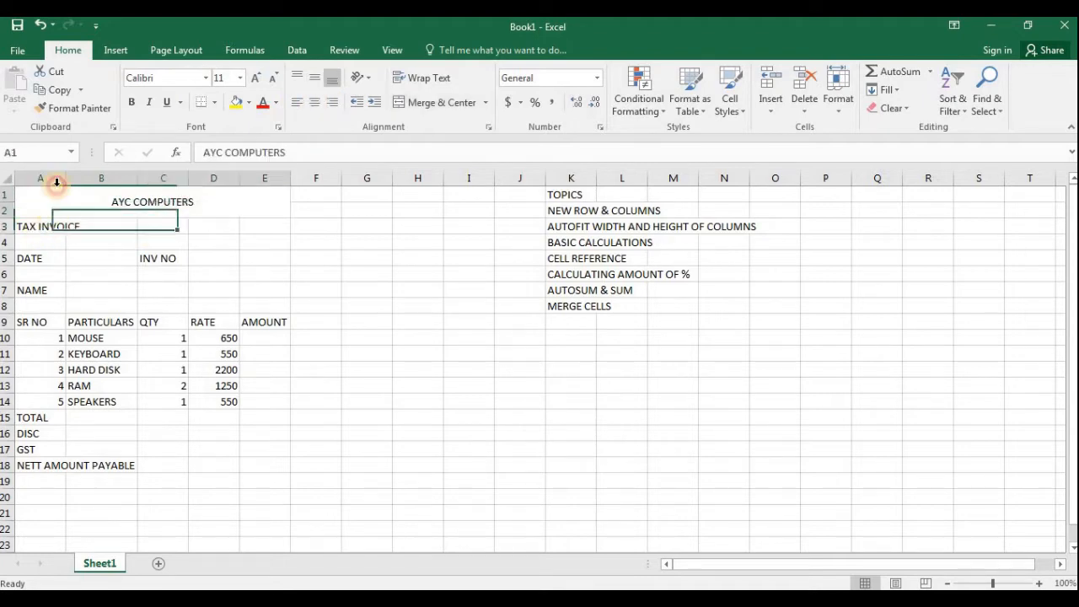
left_click(32, 227)
left_click_drag(111, 229, 260, 242)
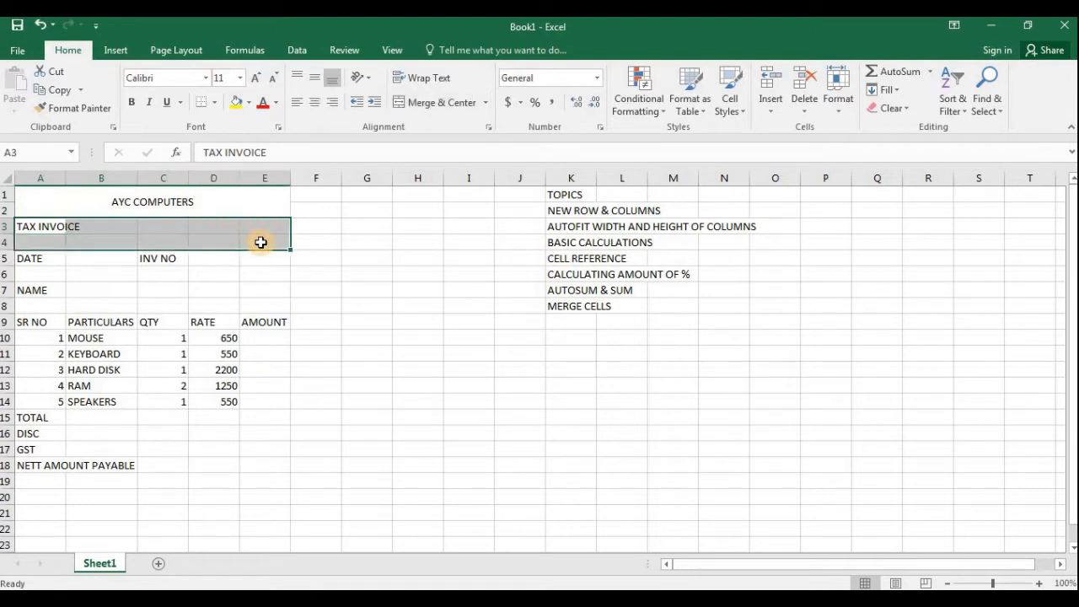
left_click(420, 103)
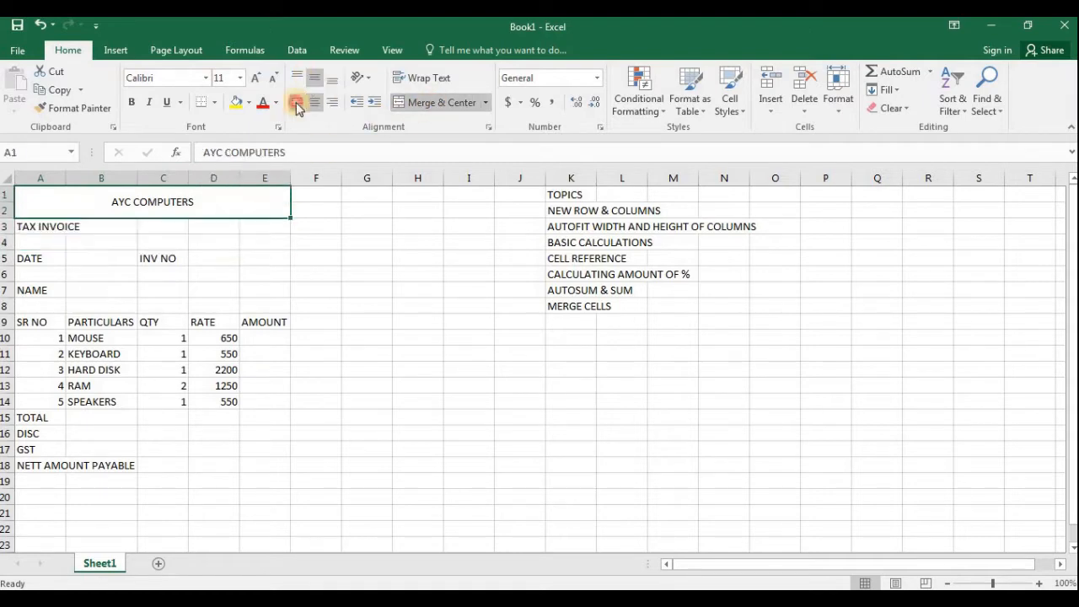
Compare center and right horizontal alignment on the merged company title and restore the center alignment.
left_click(315, 104)
left_click(316, 105)
left_click(333, 102)
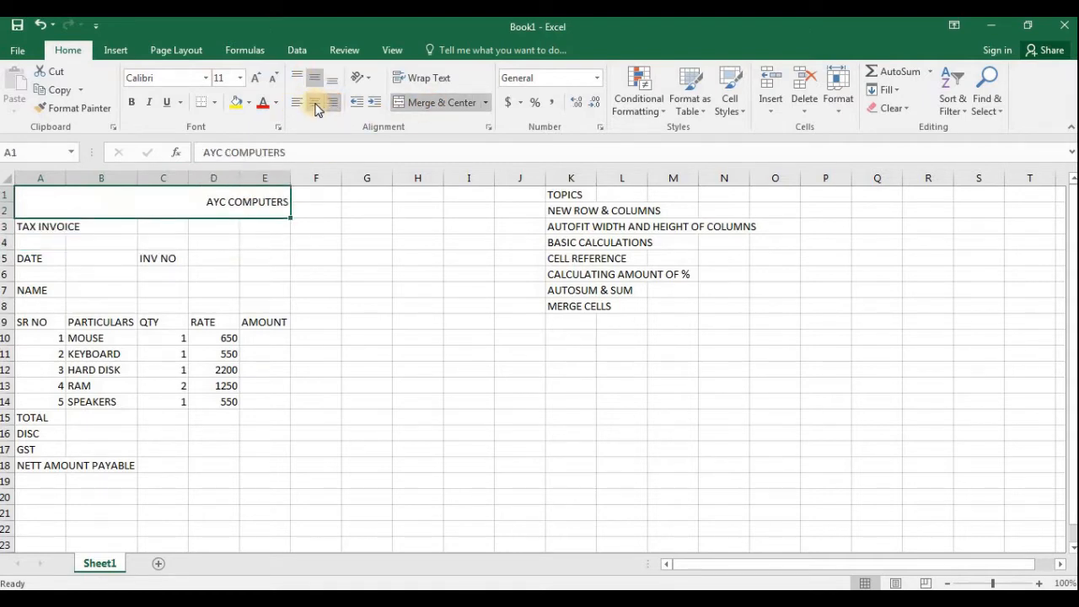
left_click(315, 105)
left_click(127, 230)
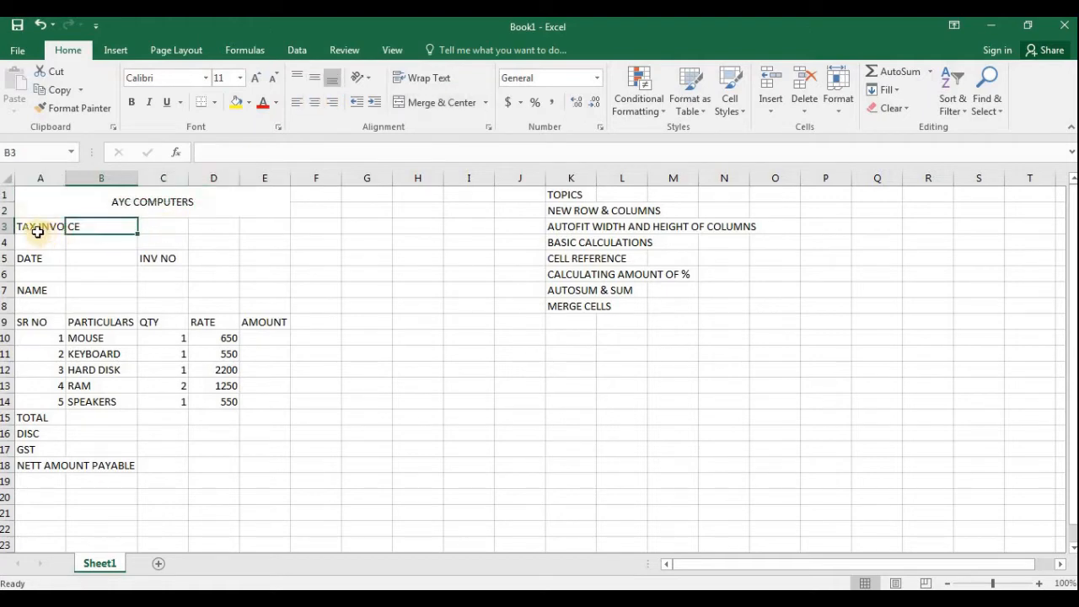
left_click(48, 206)
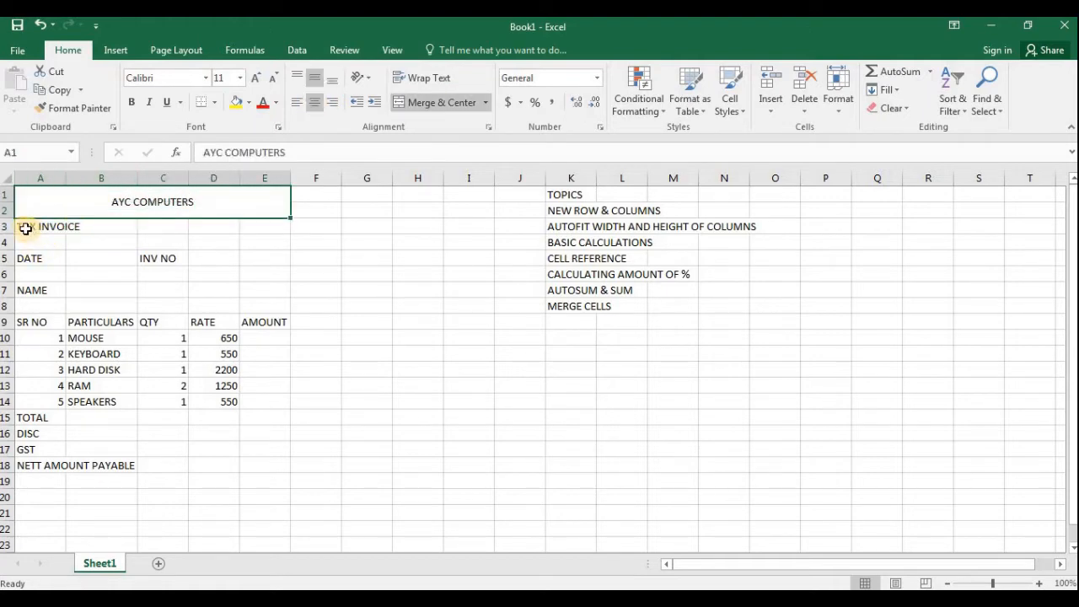
Merge and center A3:E4 for the TAX INVOICE heading and align its text vertically to the middle.
left_click_drag(25, 226, 263, 241)
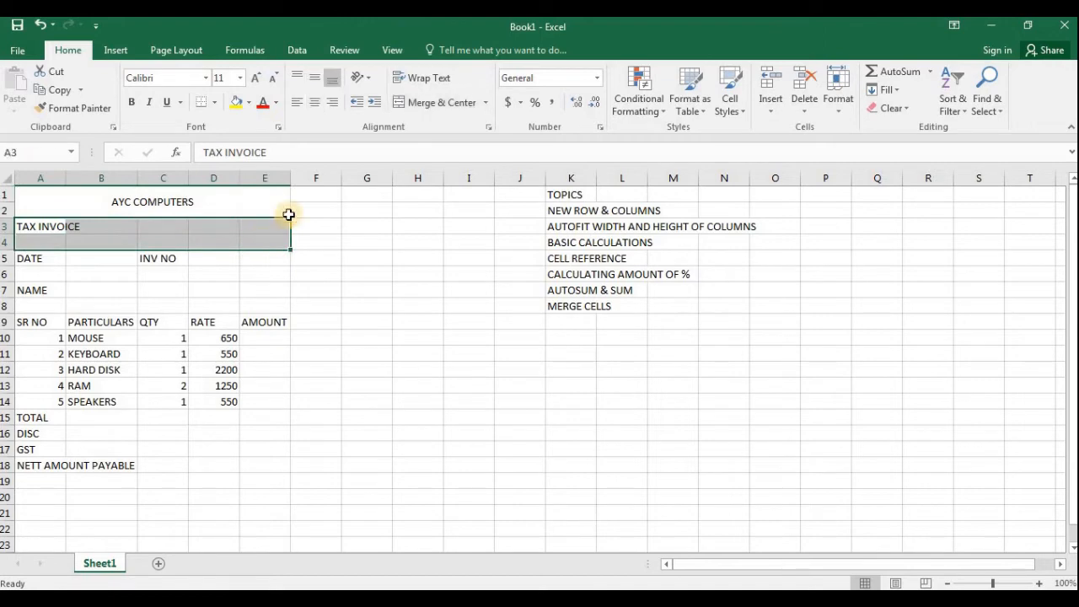
left_click(431, 107)
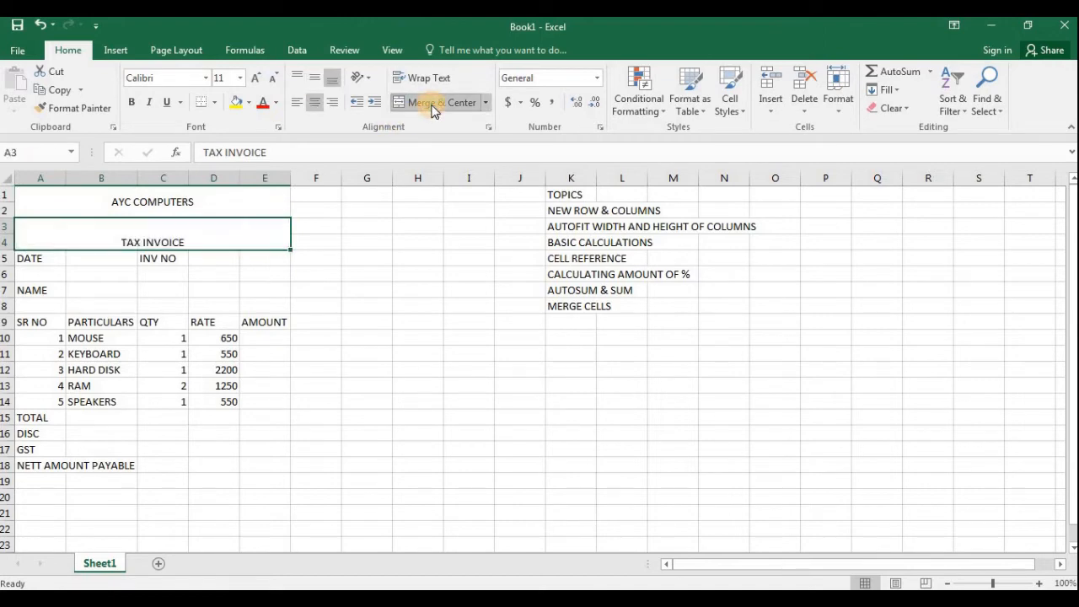
left_click(311, 76)
left_click(245, 259)
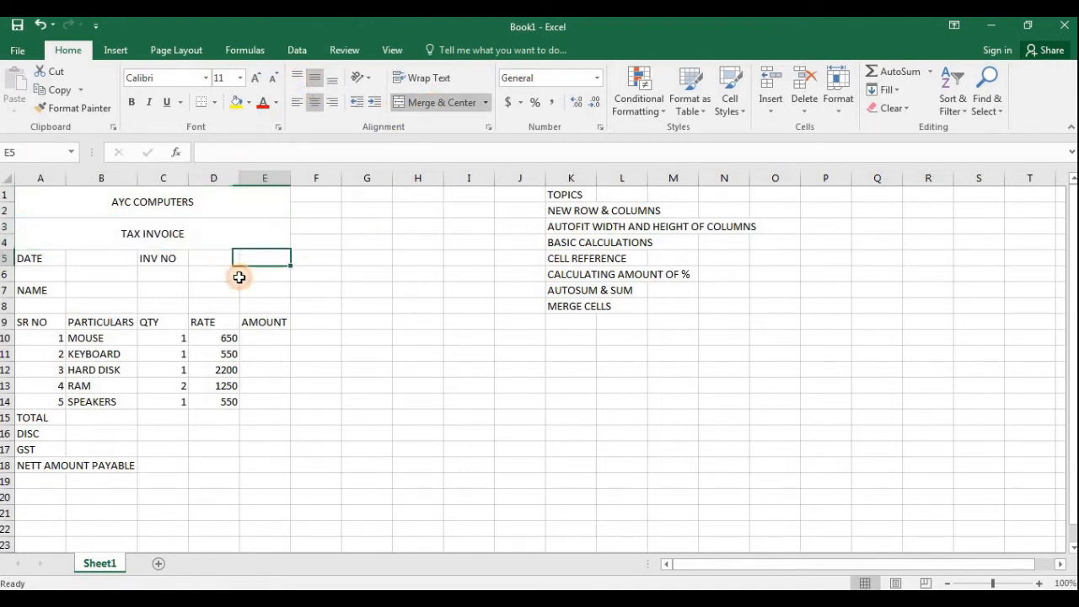
Merge the blank spacer rows A6:E6 and A8:E8 each into a single cell using Merge Cells without centering.
left_click(95, 289)
left_click_drag(34, 276, 268, 276)
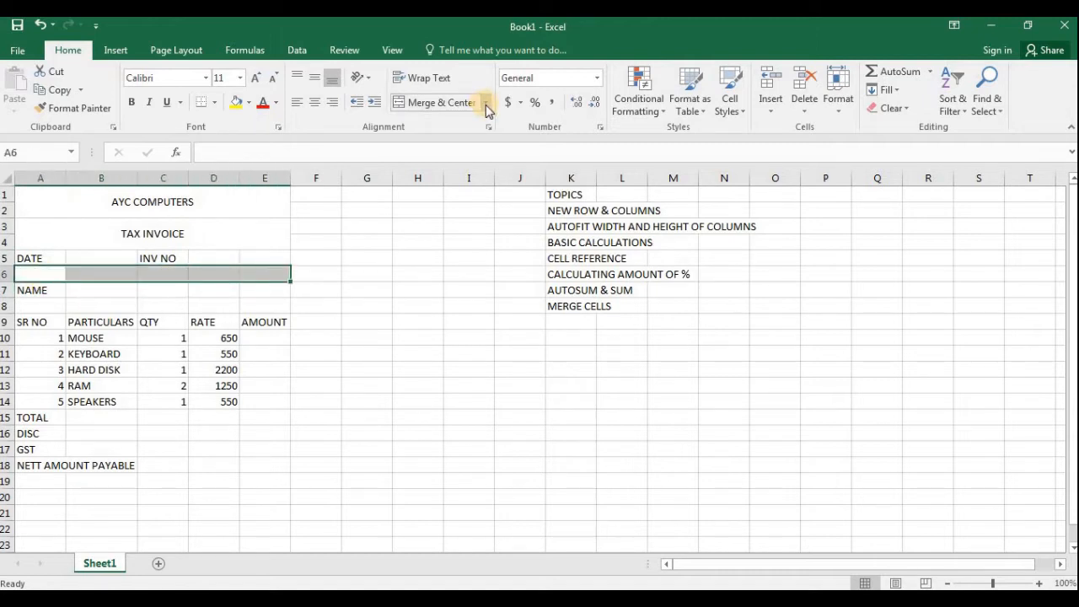
left_click(485, 104)
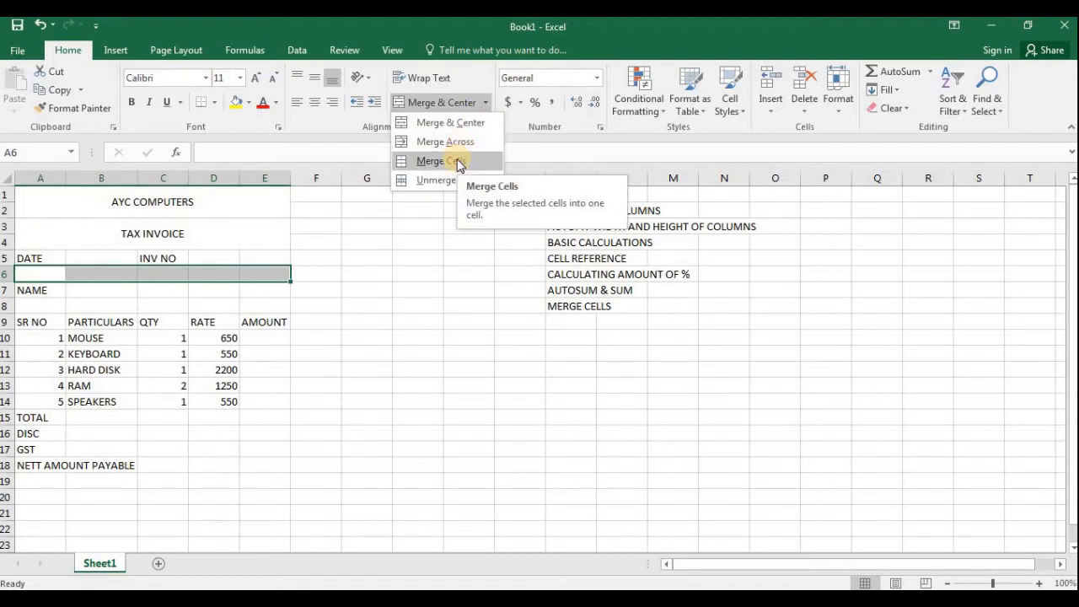
left_click(459, 161)
left_click(76, 306)
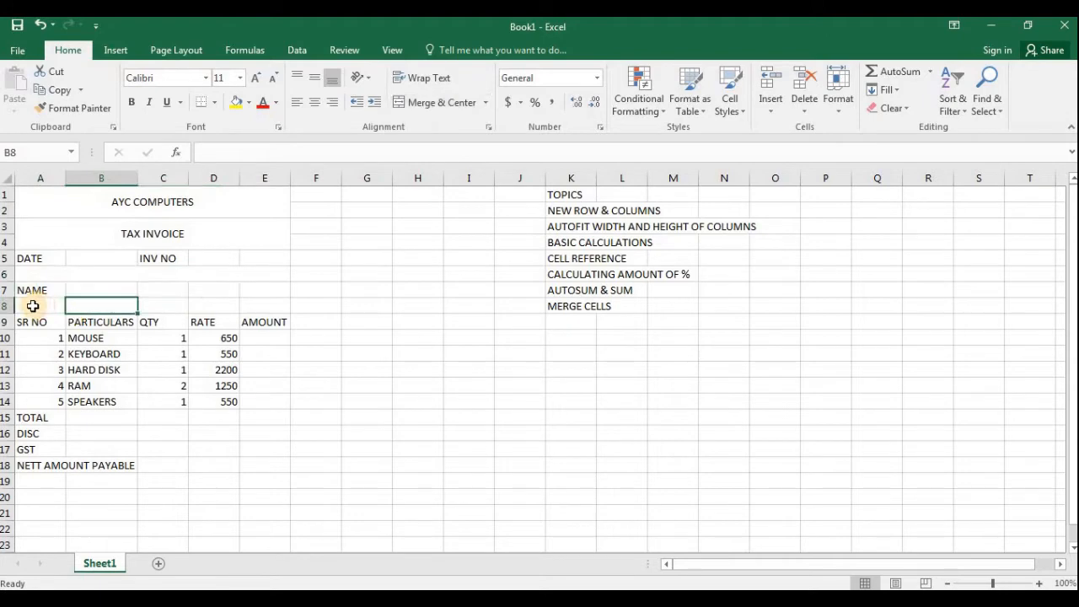
left_click_drag(32, 306, 268, 305)
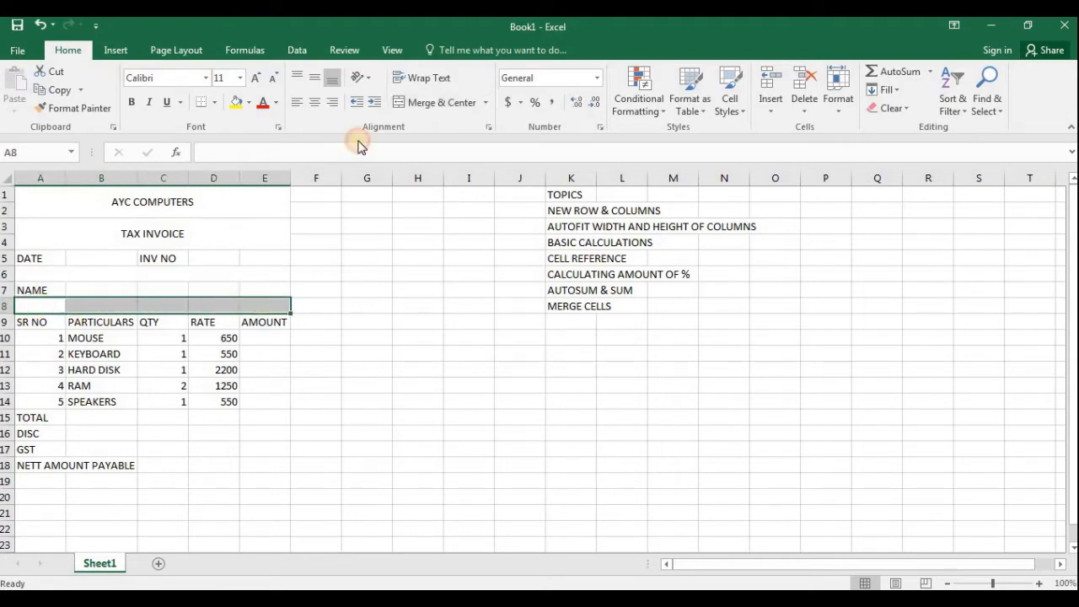
left_click(485, 102)
left_click(461, 159)
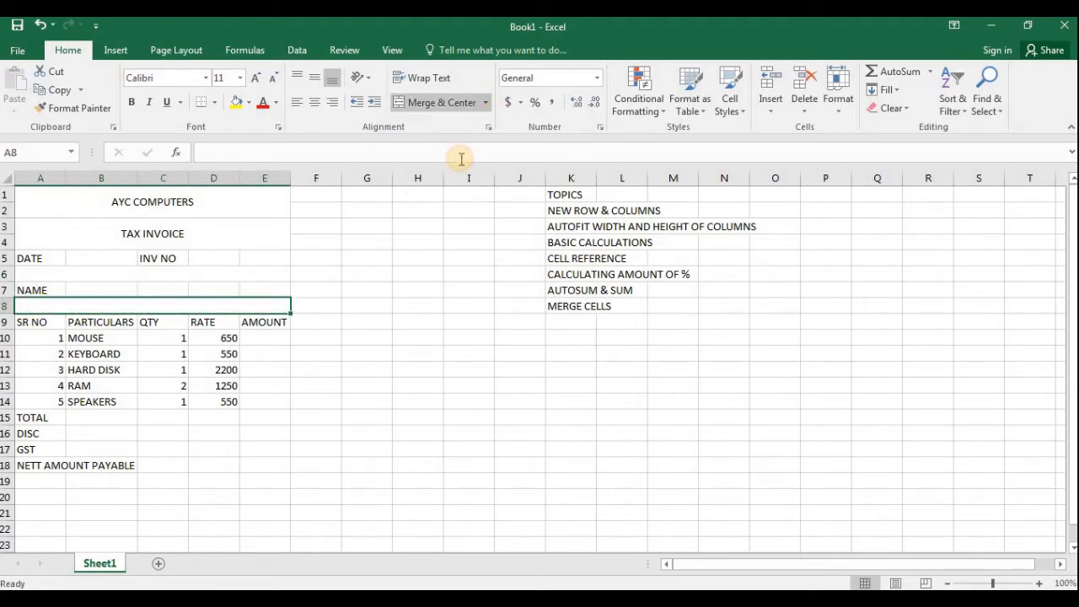
Calculate the MOUSE amount in cell E10 with the typed-number formula =1*650.
left_click(92, 385)
left_click(39, 352)
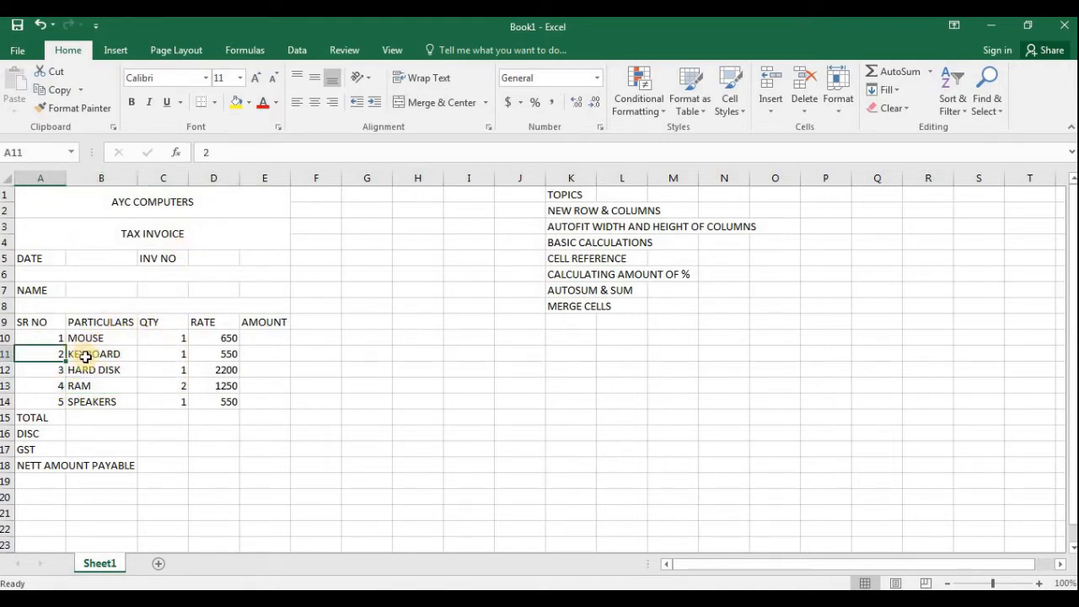
left_click(206, 337)
left_click(162, 338)
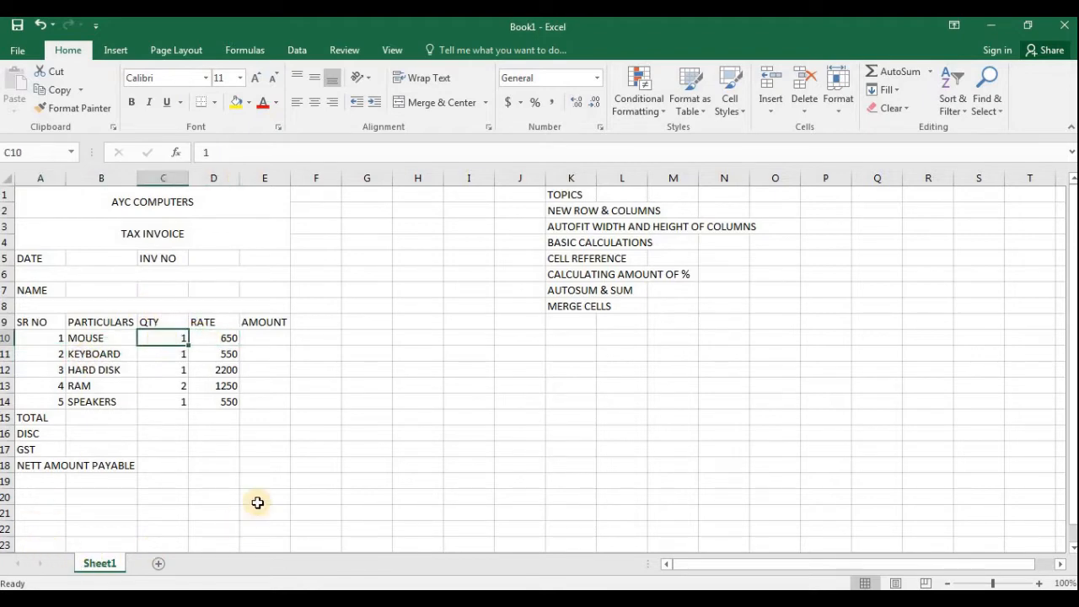
left_click(279, 337)
type("=1*650")
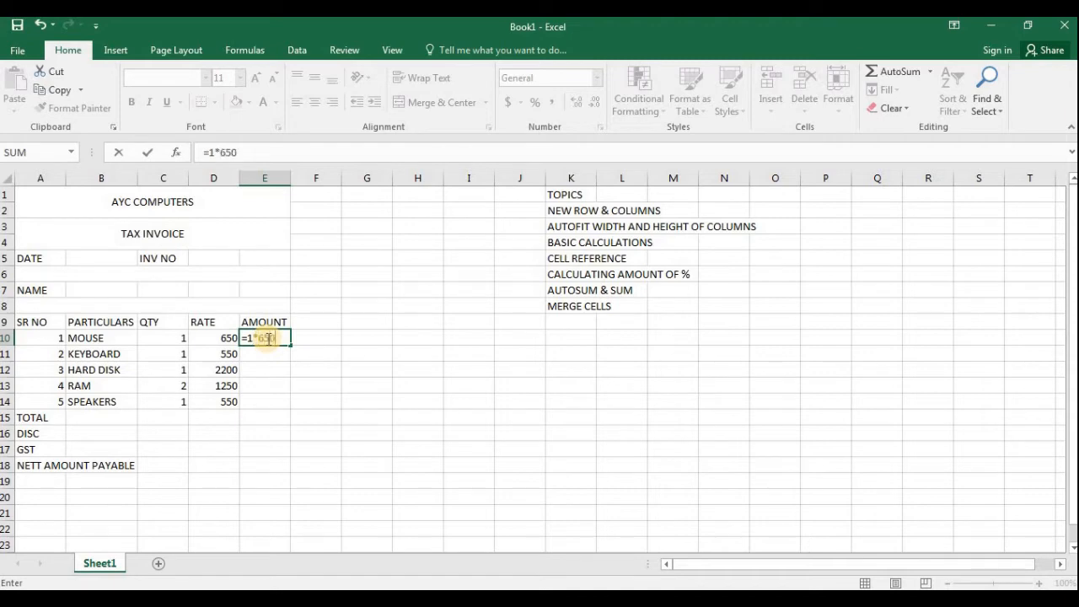
key("Return")
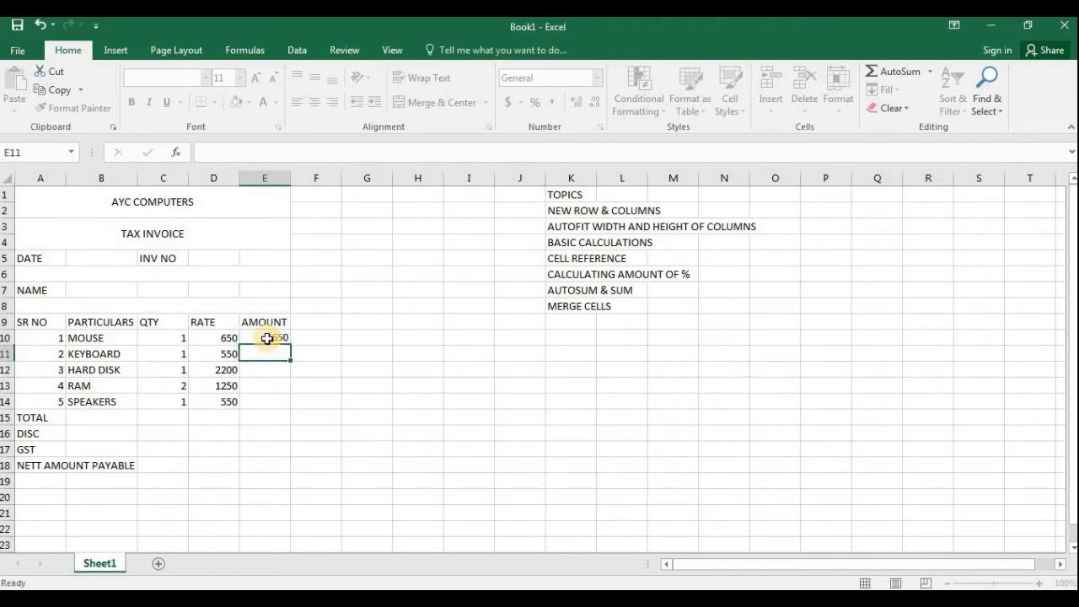
Set the MOUSE quantity in C10 to 5 and check the amount formula in E10.
left_click(156, 334)
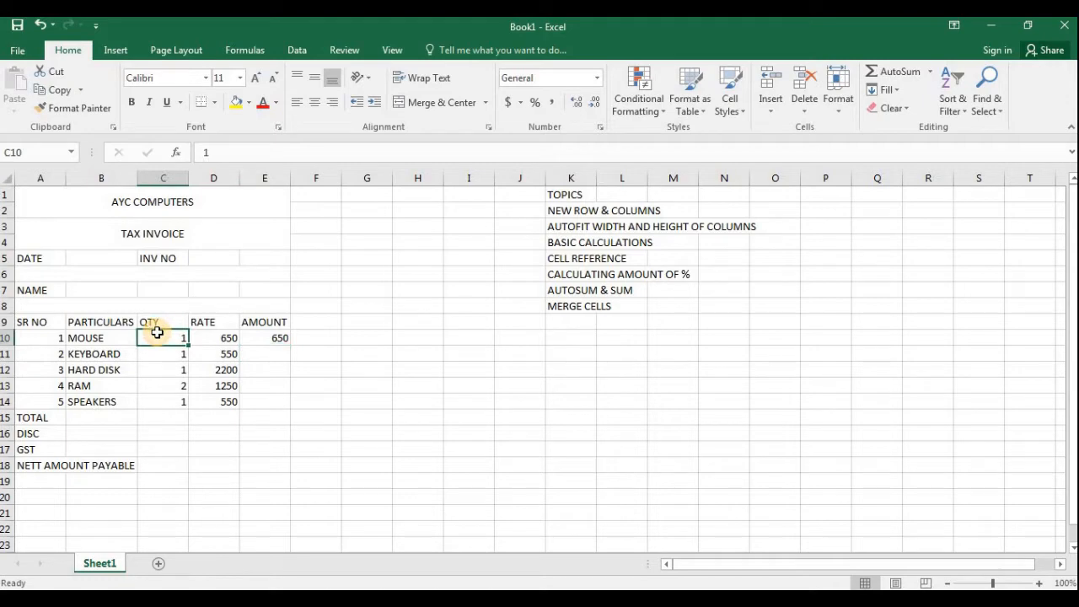
type("5")
key("Return")
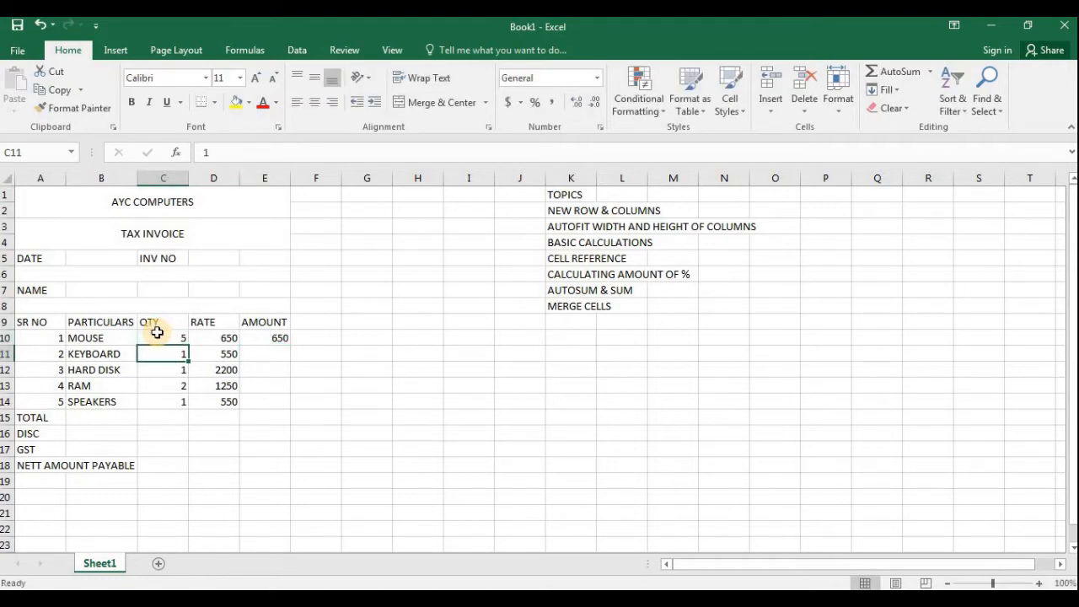
key("Up")
key("Right")
key("Right")
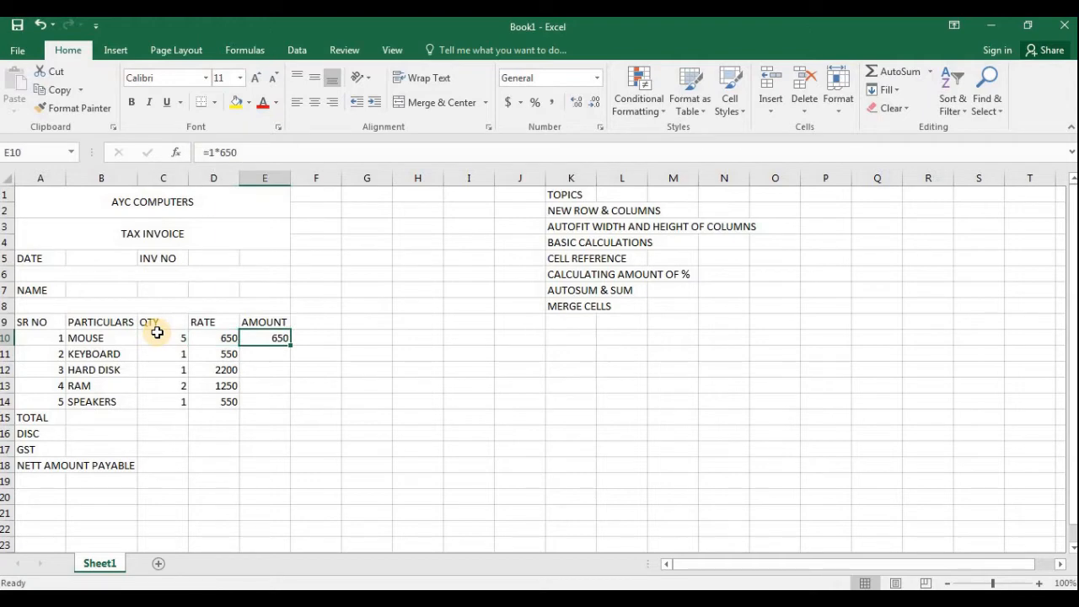
Replace the MOUSE amount in E10 with the cell-reference formula =C10*D10 and check it.
key("Delete")
key("Down")
key("Up")
type("=")
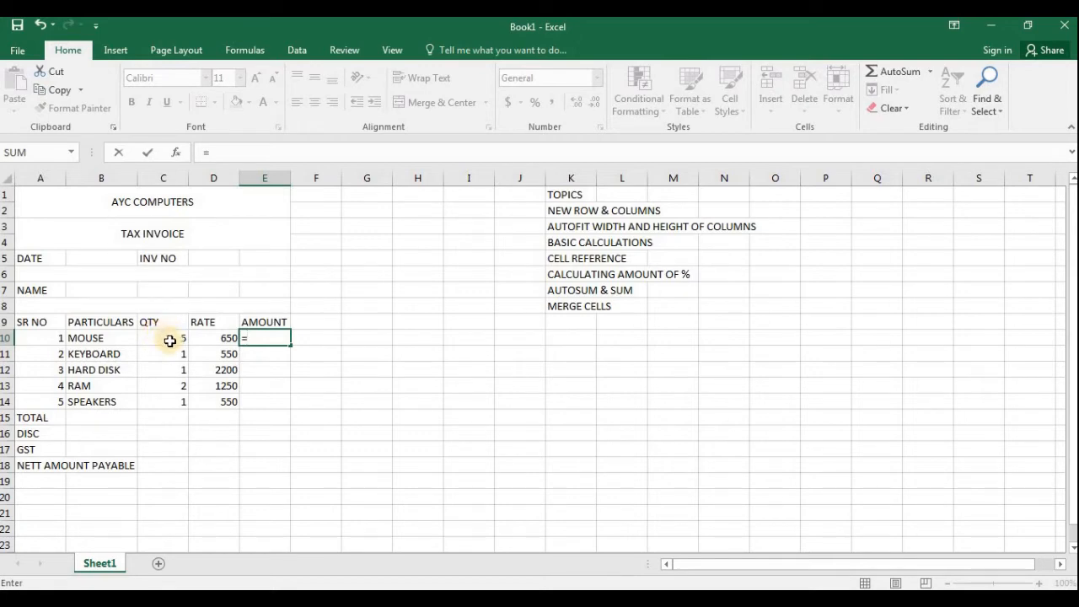
left_click(163, 336)
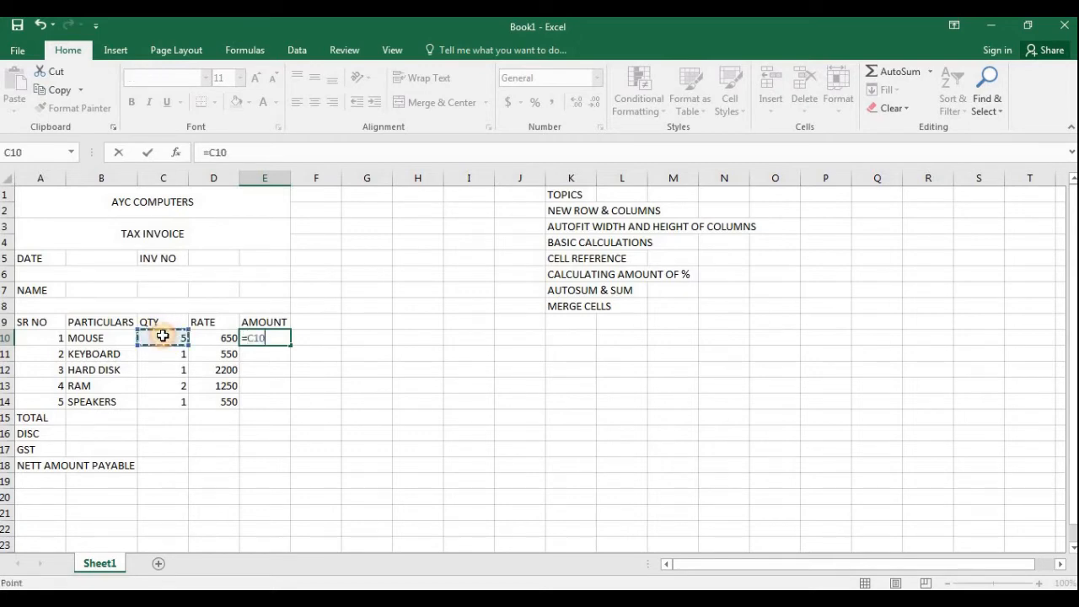
type("*")
left_click(207, 334)
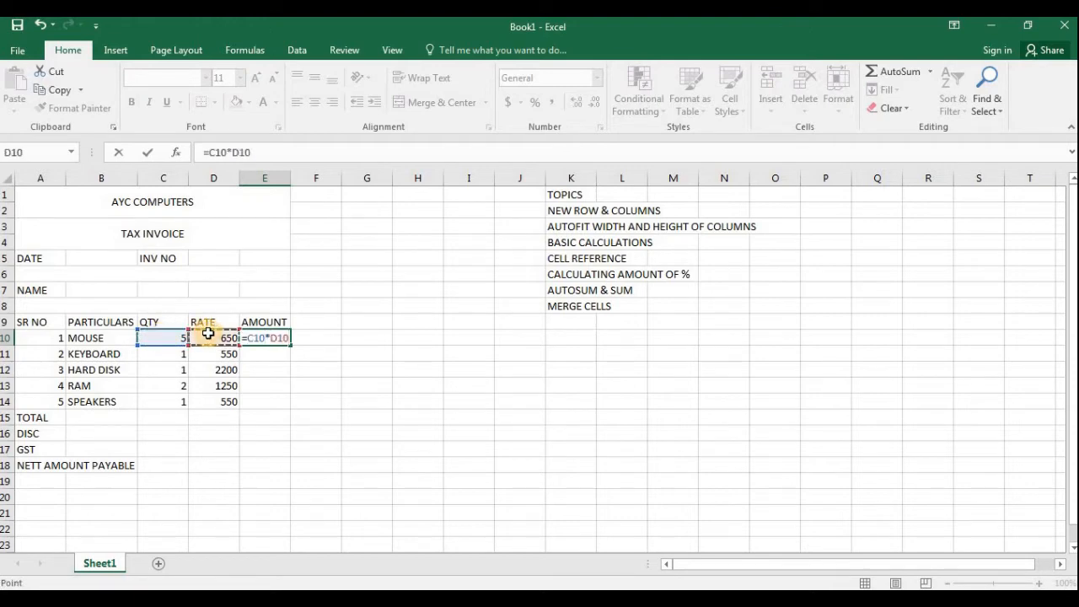
key("Return")
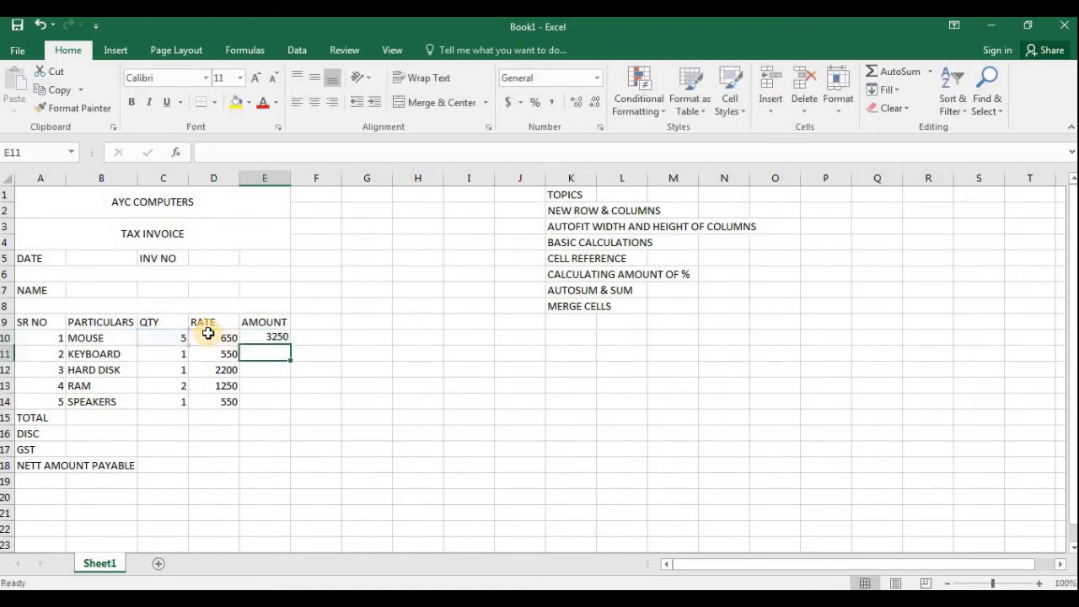
left_click(282, 338)
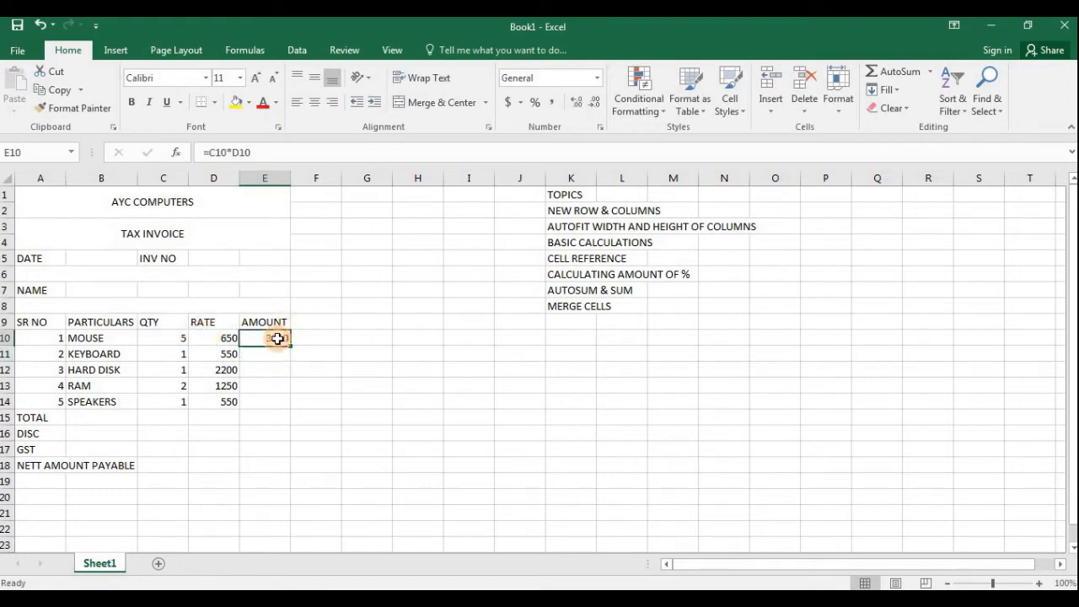
Set the MOUSE quantity in C10 to 4 and fill the amount formula from E10 down to E14.
left_click(152, 337)
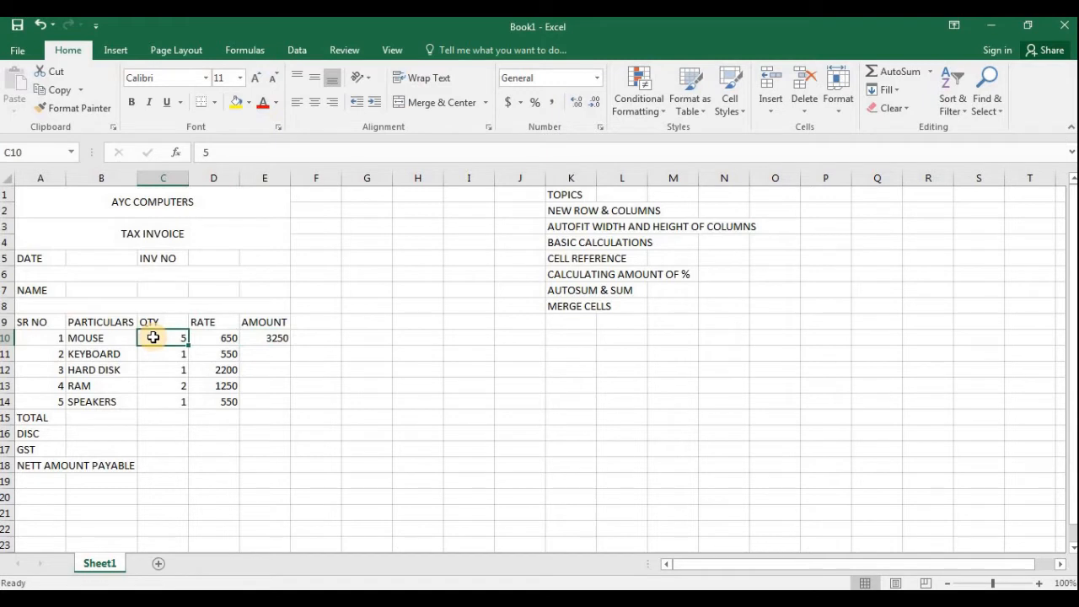
type("4")
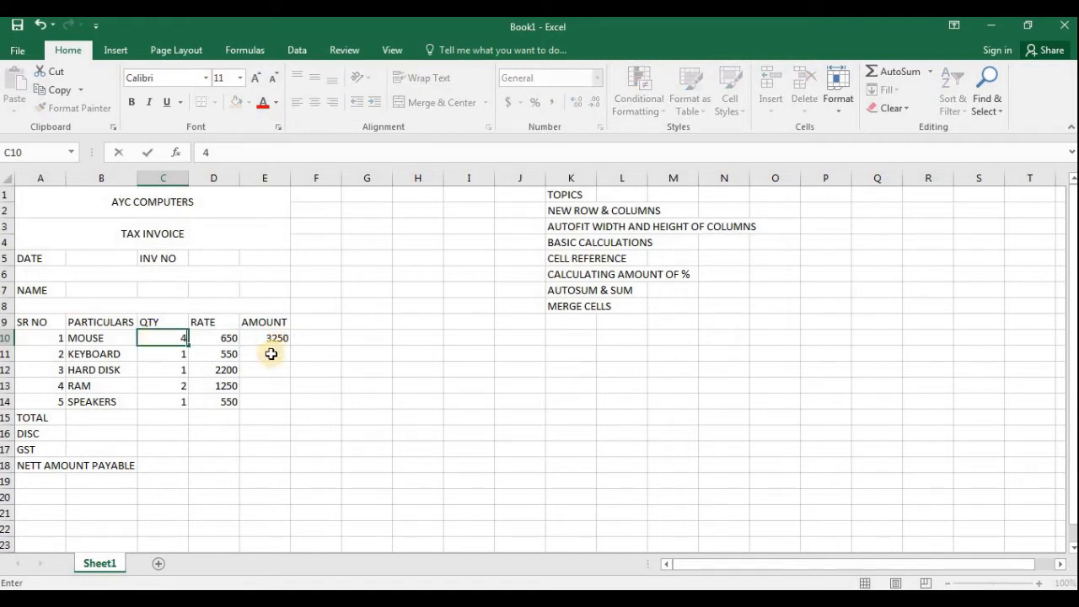
key("Return")
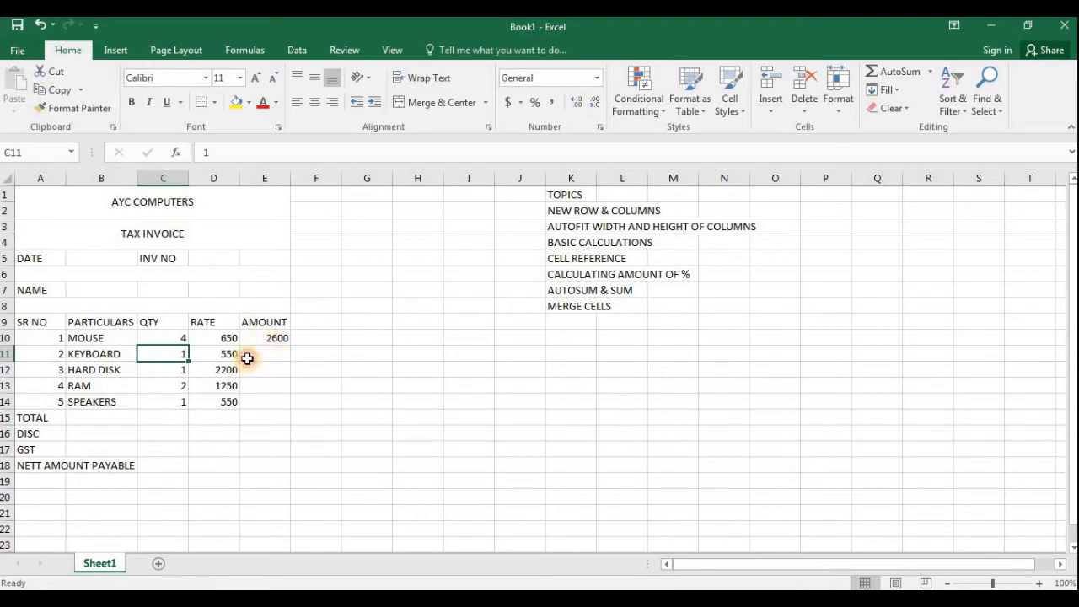
left_click(253, 337)
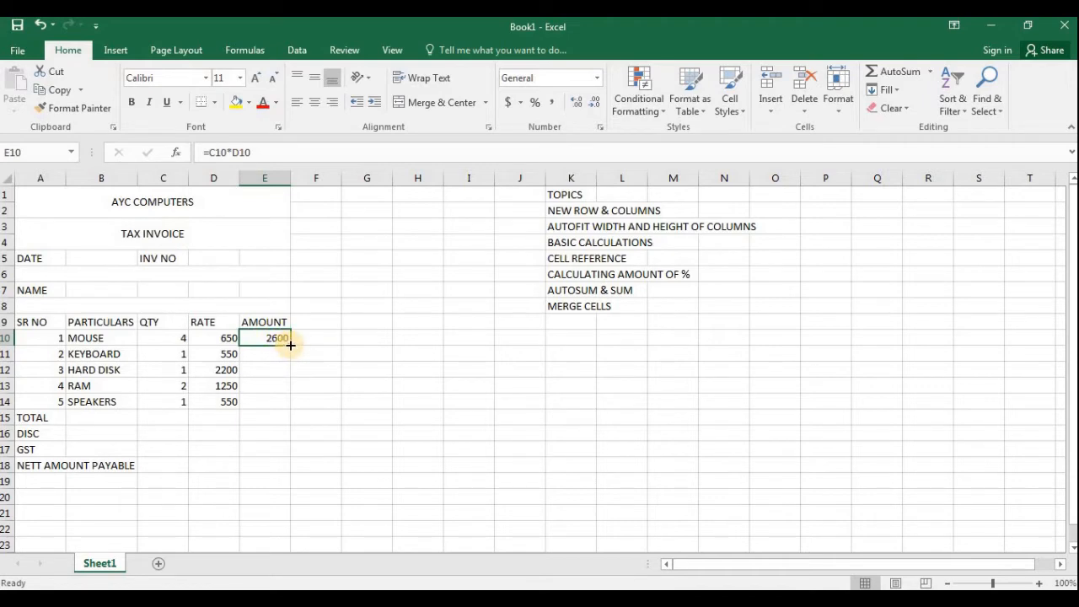
left_click_drag(290, 345, 290, 407)
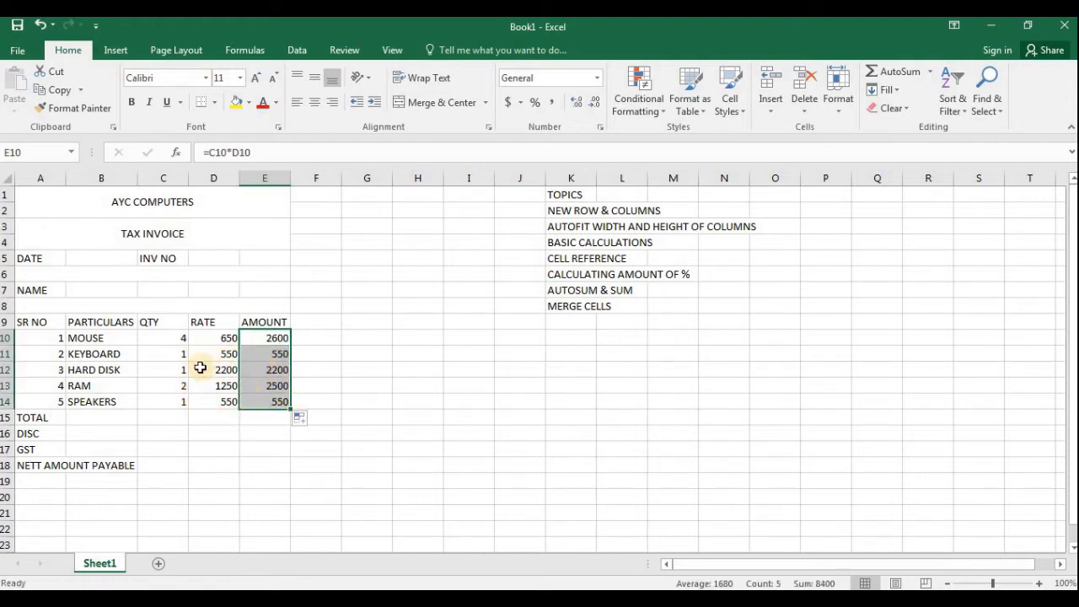
Set the HARD DISK quantity in C12 to 4 and the RAM rate in D13 to 1500, checking the amount formulas.
left_click(172, 371)
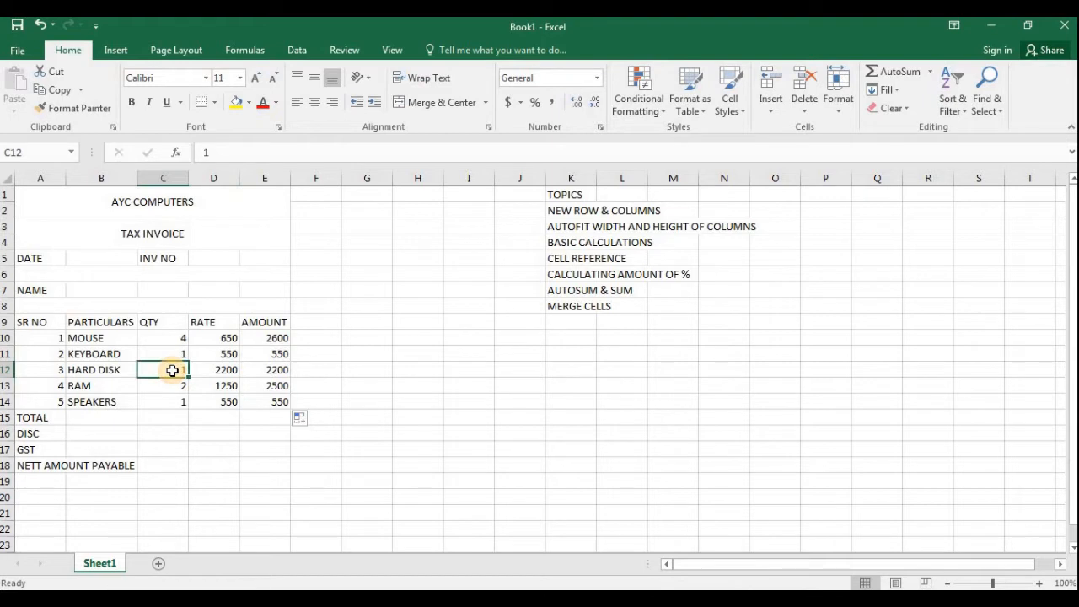
type("4")
key("Return")
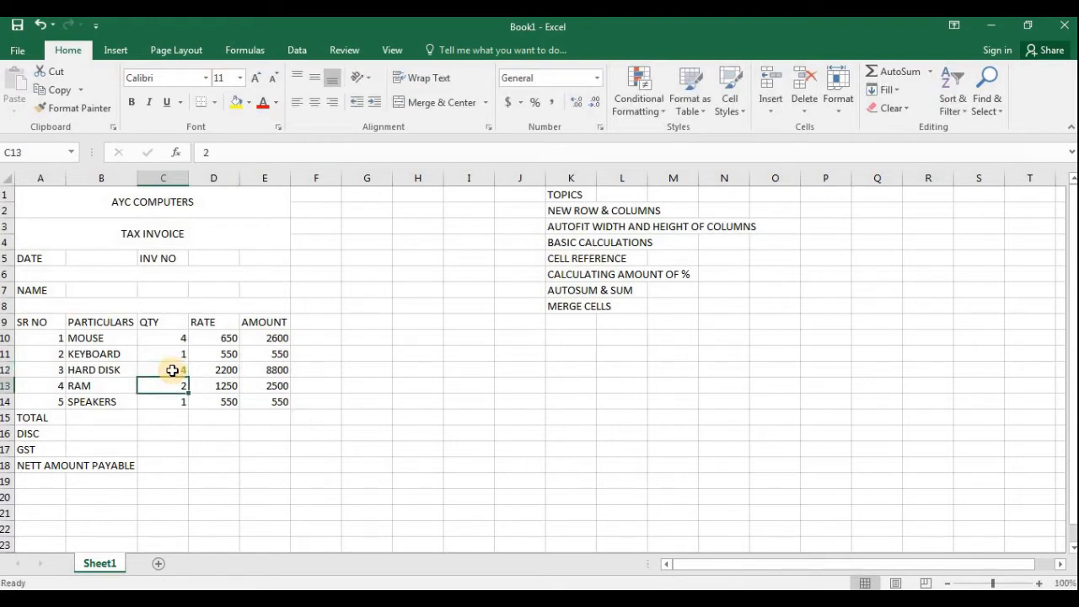
left_click(221, 388)
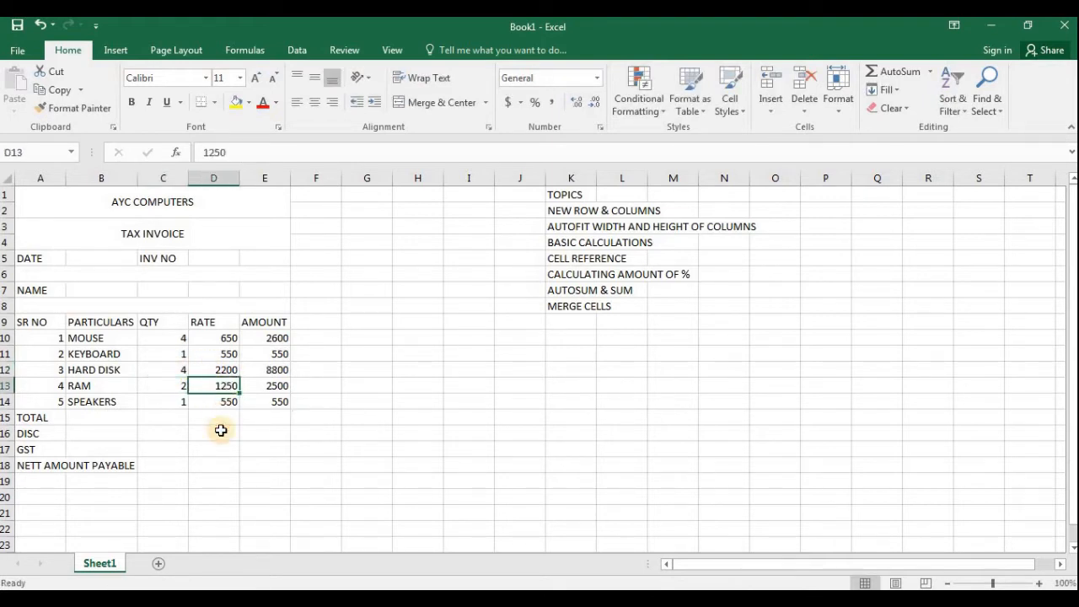
type("1500")
key("Return")
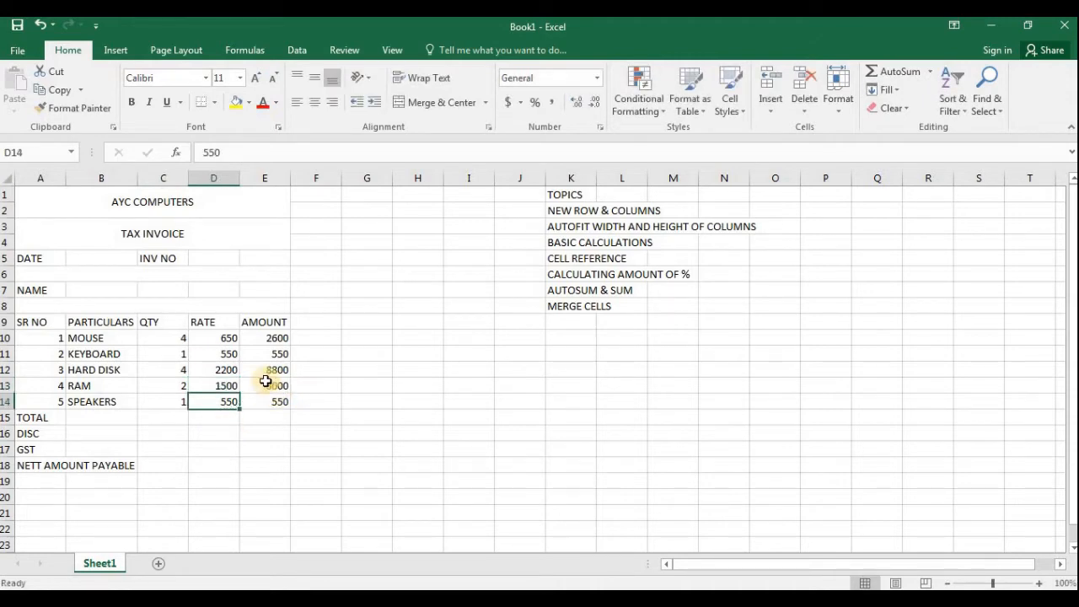
left_click(169, 338)
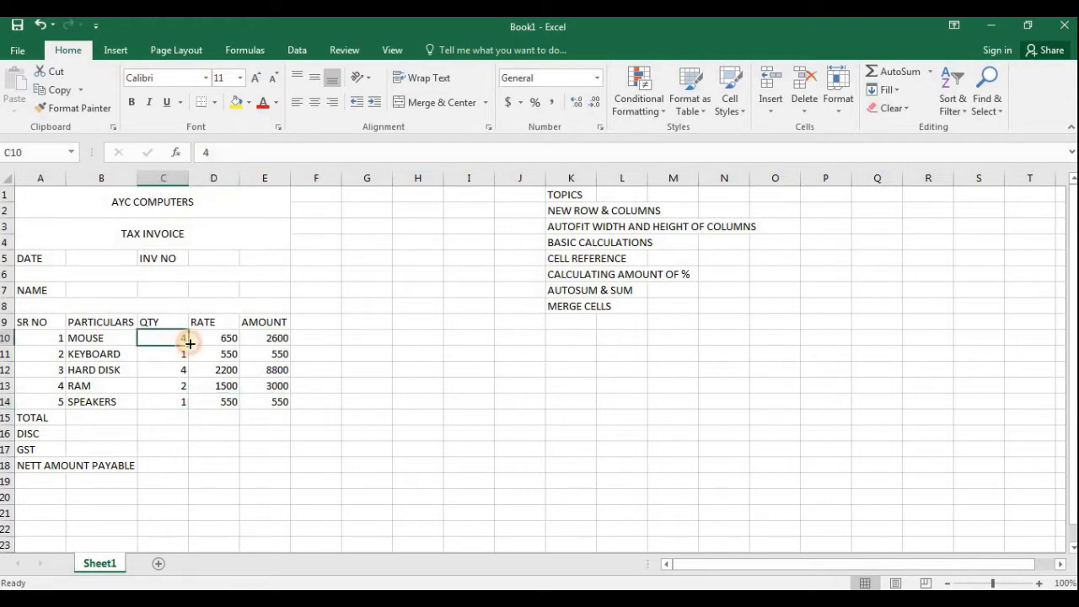
left_click(258, 386)
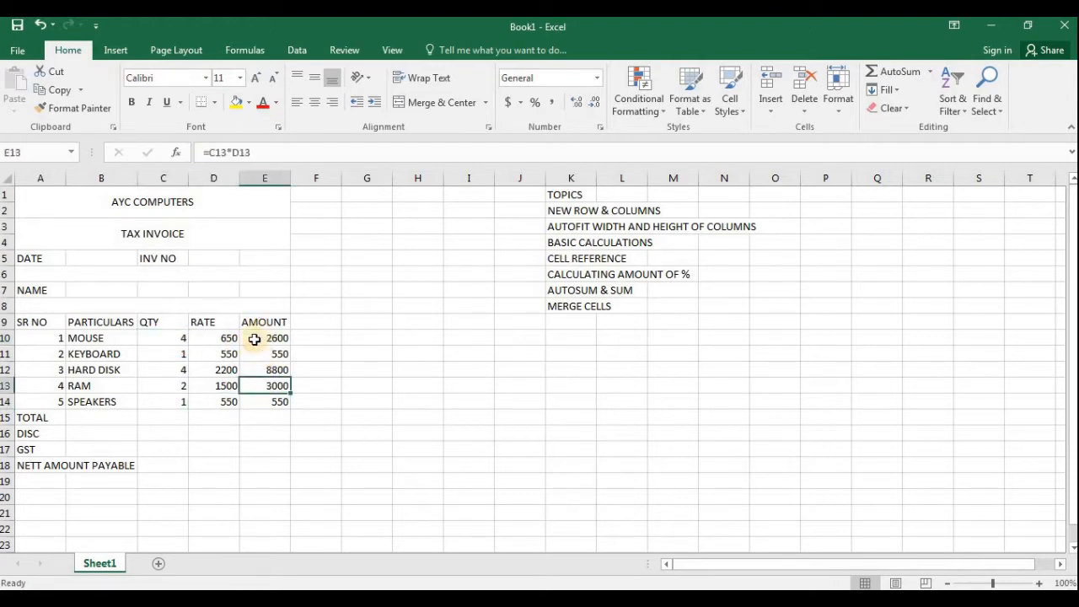
left_click(254, 339)
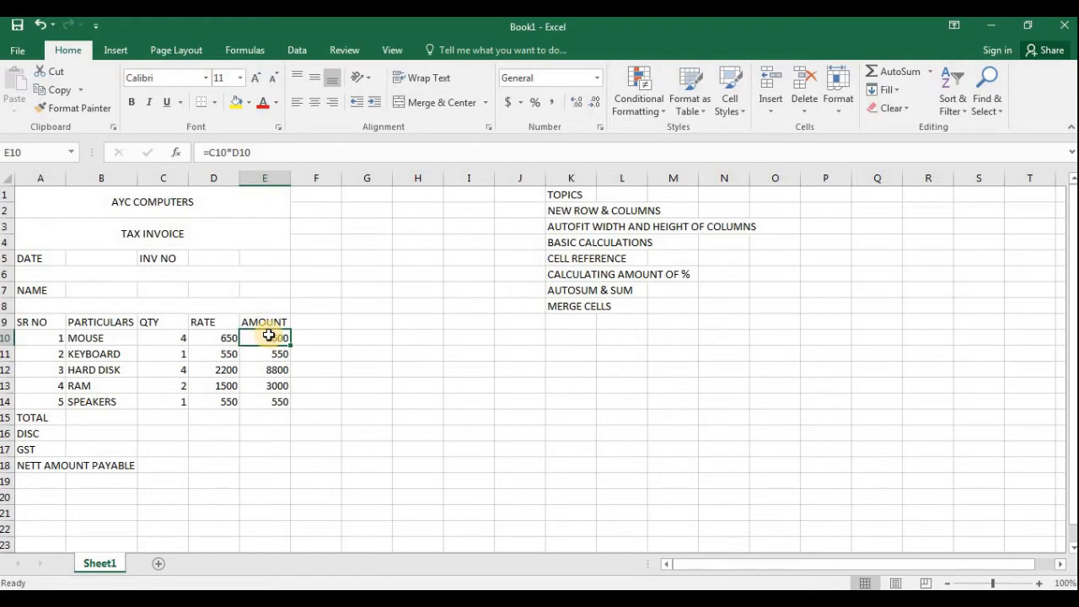
Try adding typed amounts in the TOTAL cell E15 with =2600+550, and clear the cell.
left_click(256, 418)
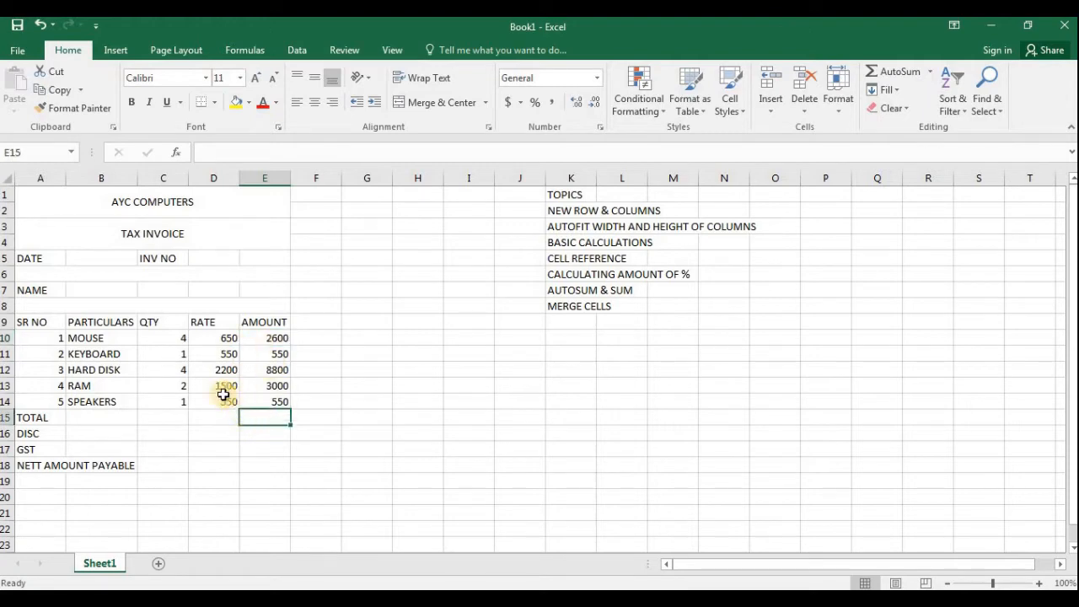
type("=")
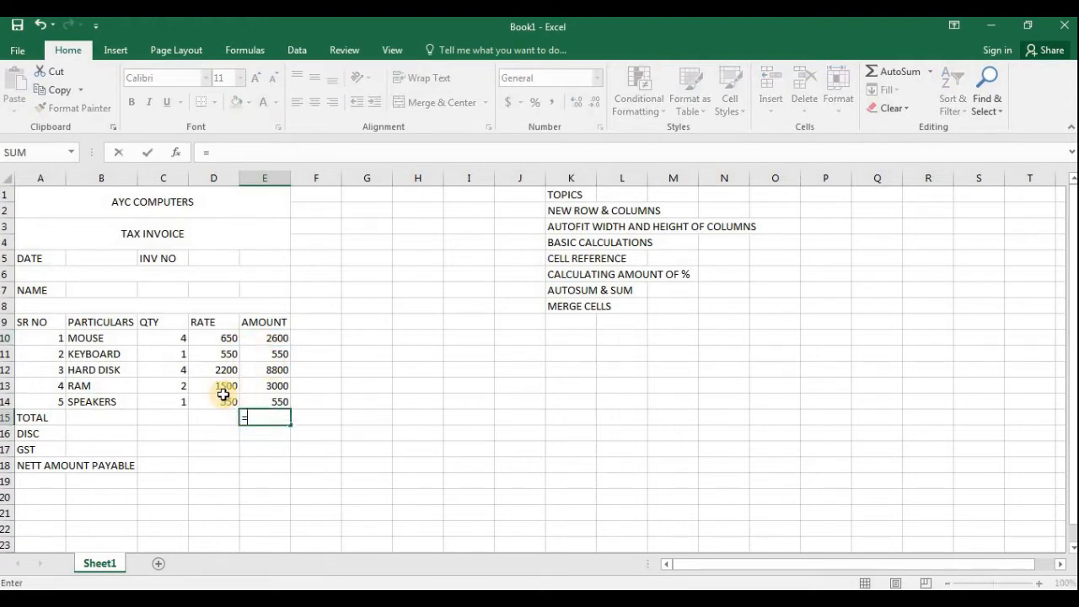
type("2600+550")
key("Return")
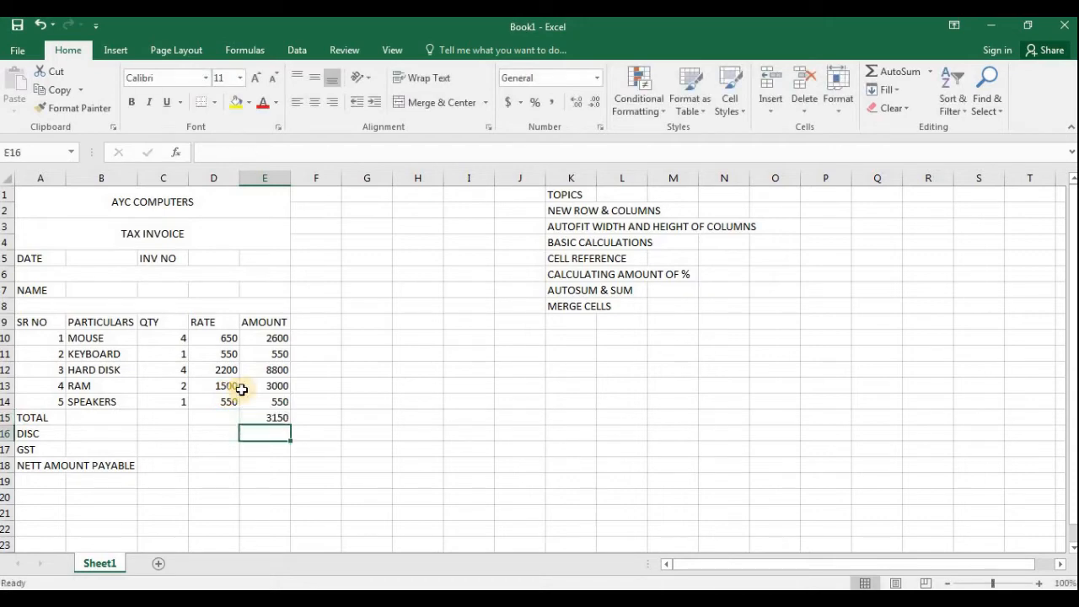
left_click(264, 421)
key("Delete")
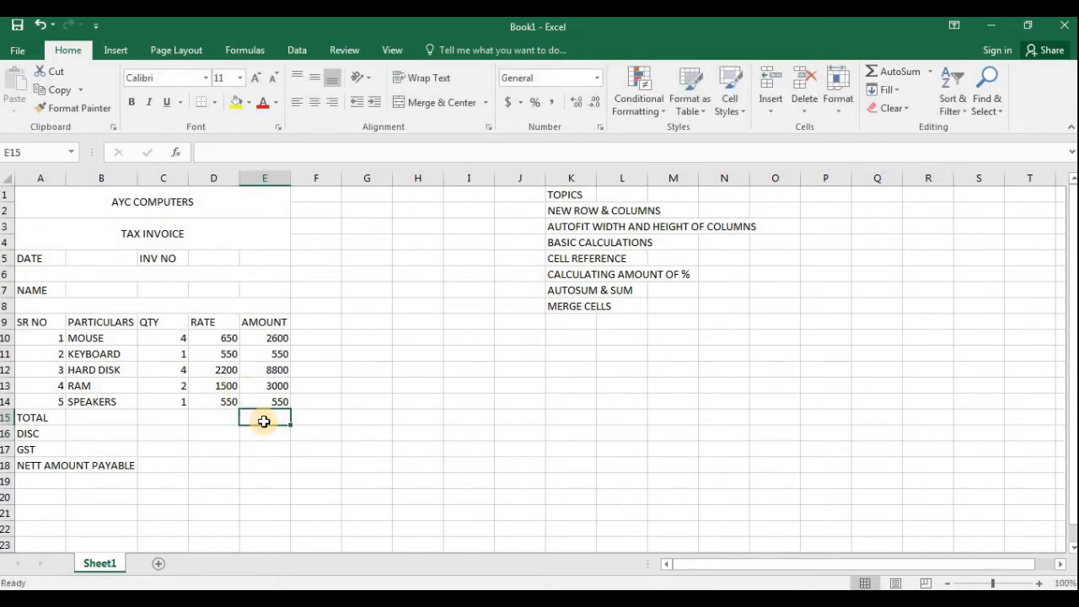
Calculate the TOTAL in E15 with the formula =SUM(E10:E14) and check it.
type("=")
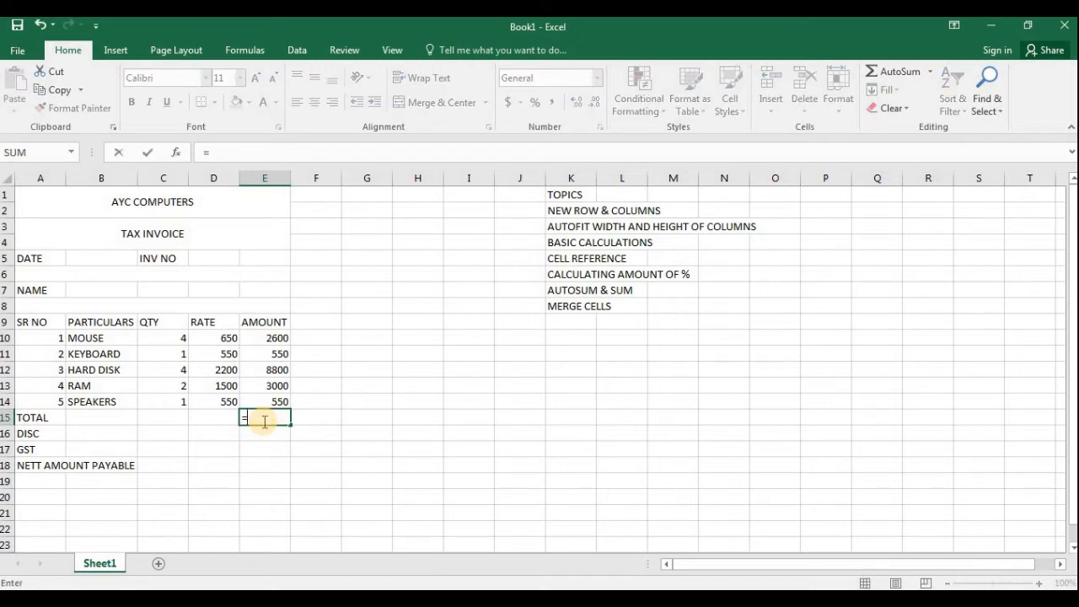
left_click(269, 340)
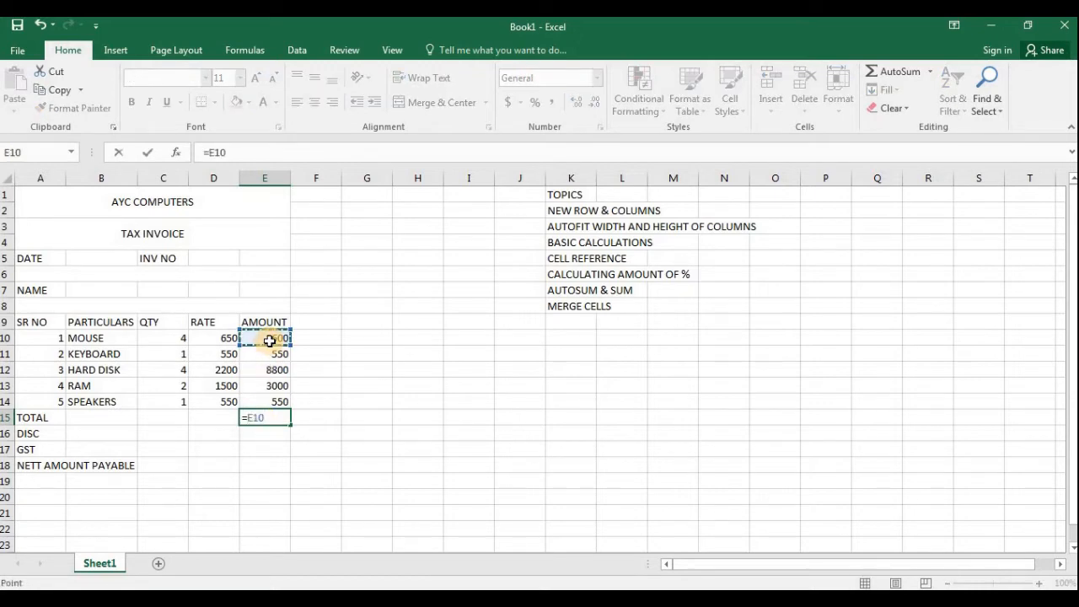
key("BackSpace")
key("BackSpace")
key("BackSpace")
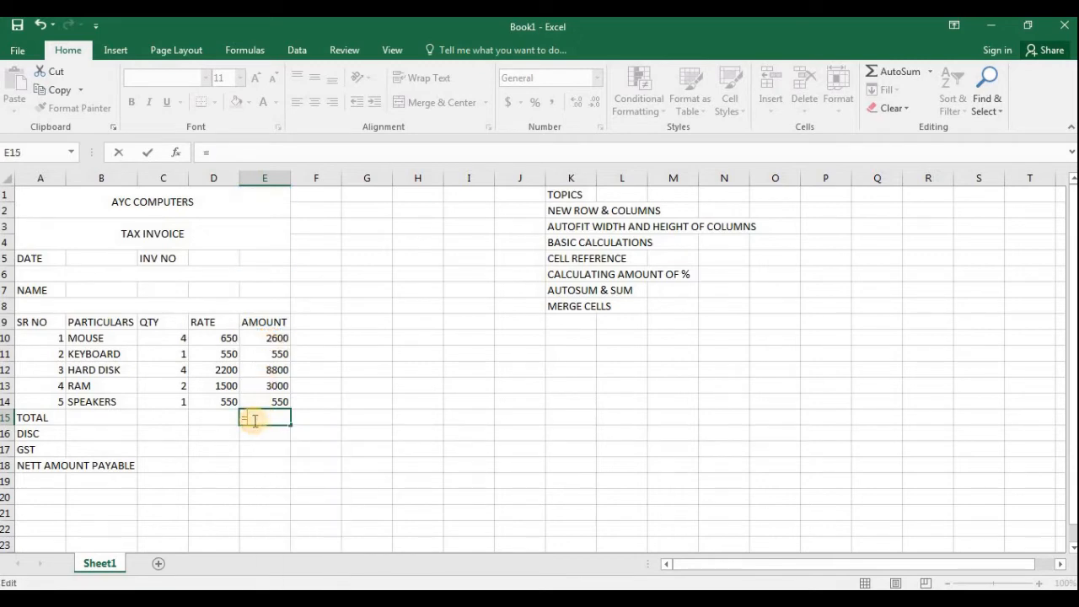
type("SUM")
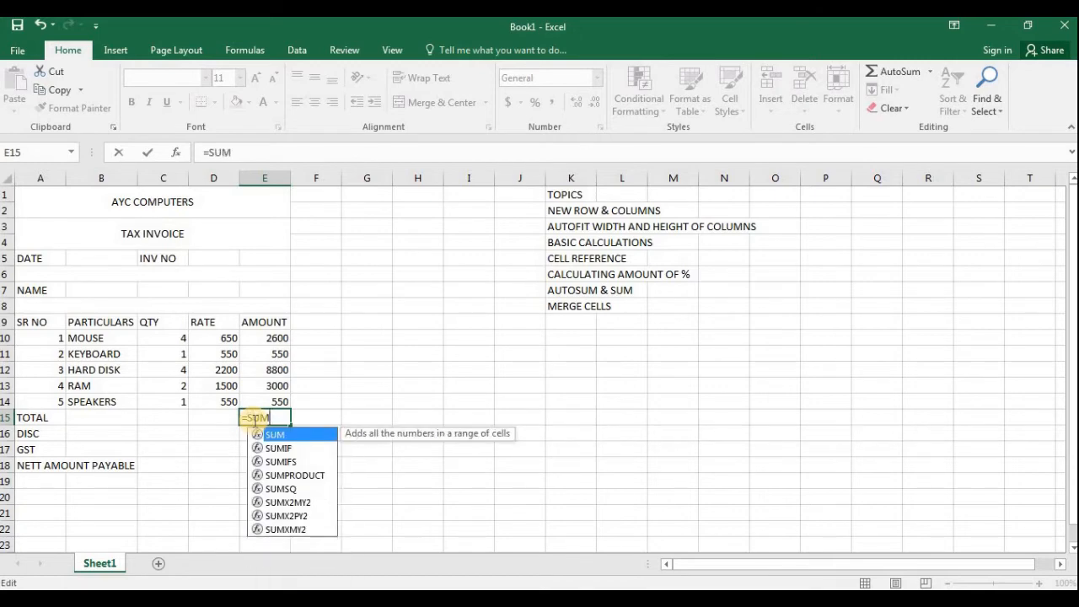
key("Down")
key("Down")
key("Down")
key("Up")
key("Up")
key("Up")
key("Tab")
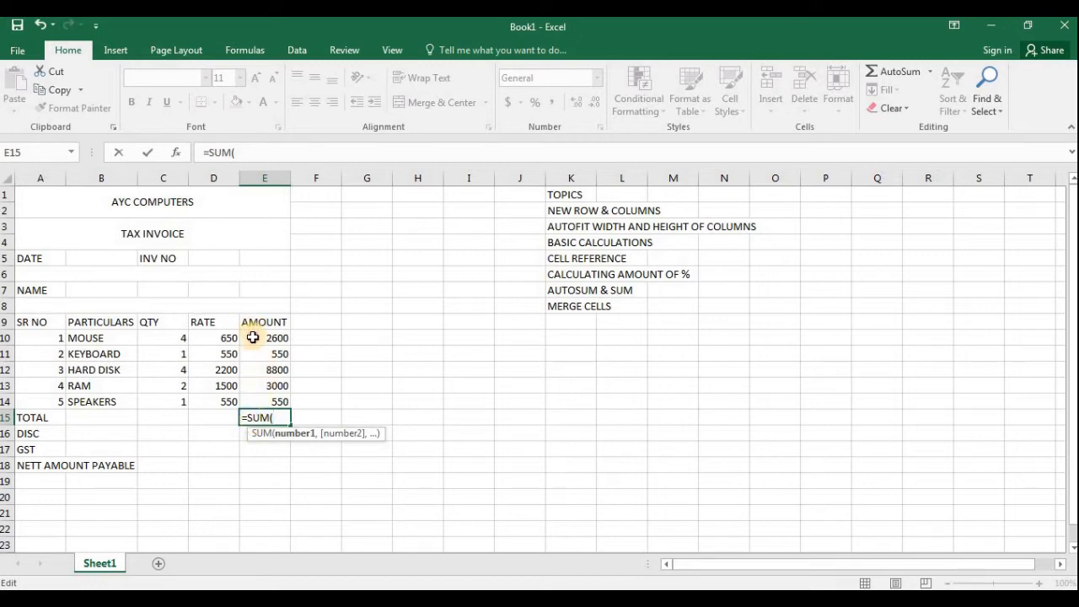
left_click_drag(253, 338, 272, 400)
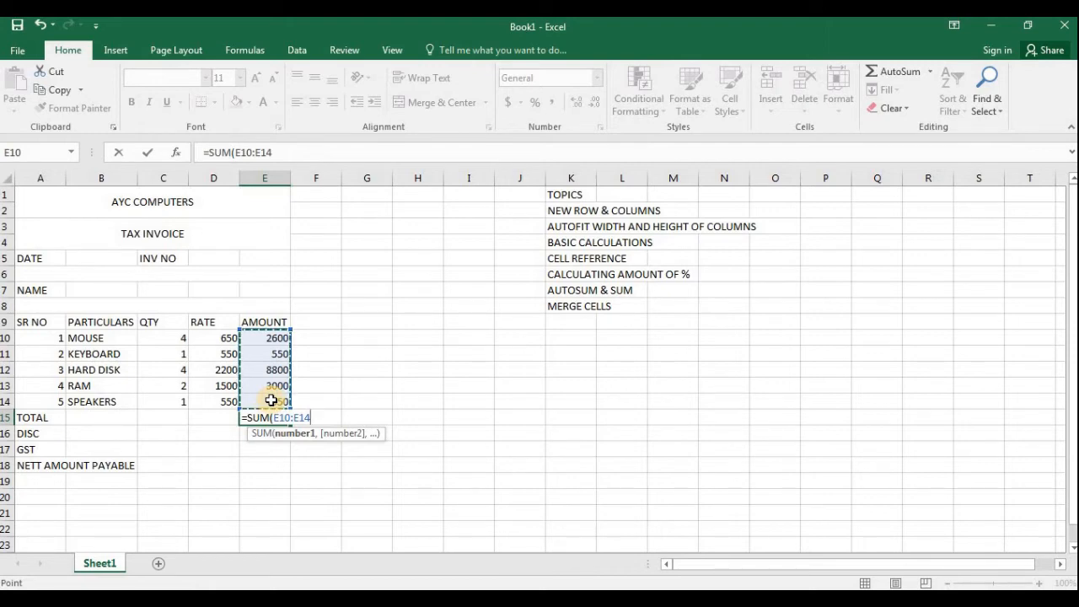
type(")")
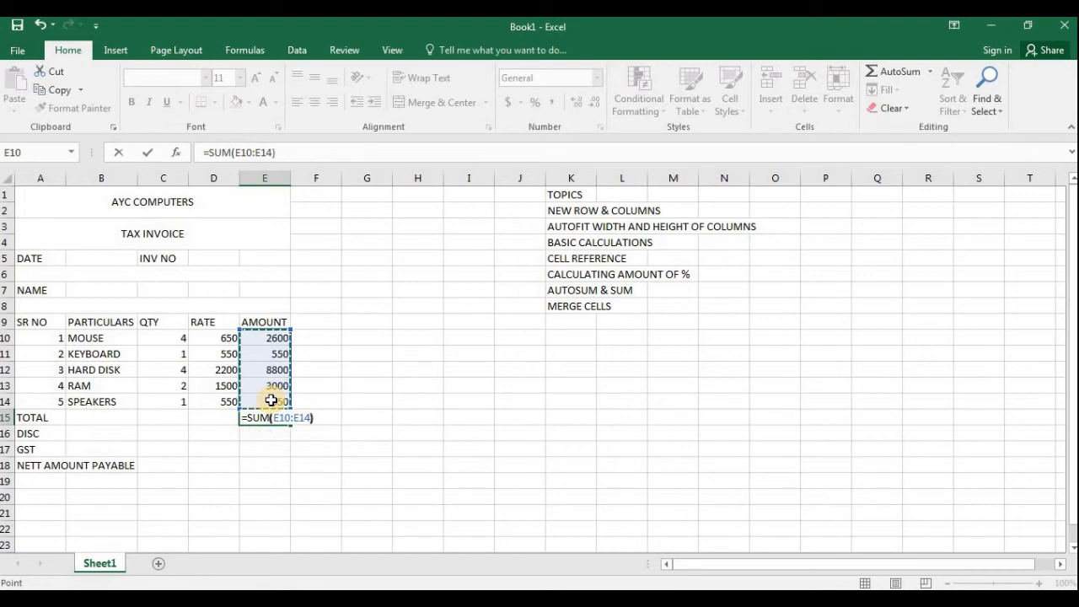
key("Return")
left_click(273, 420)
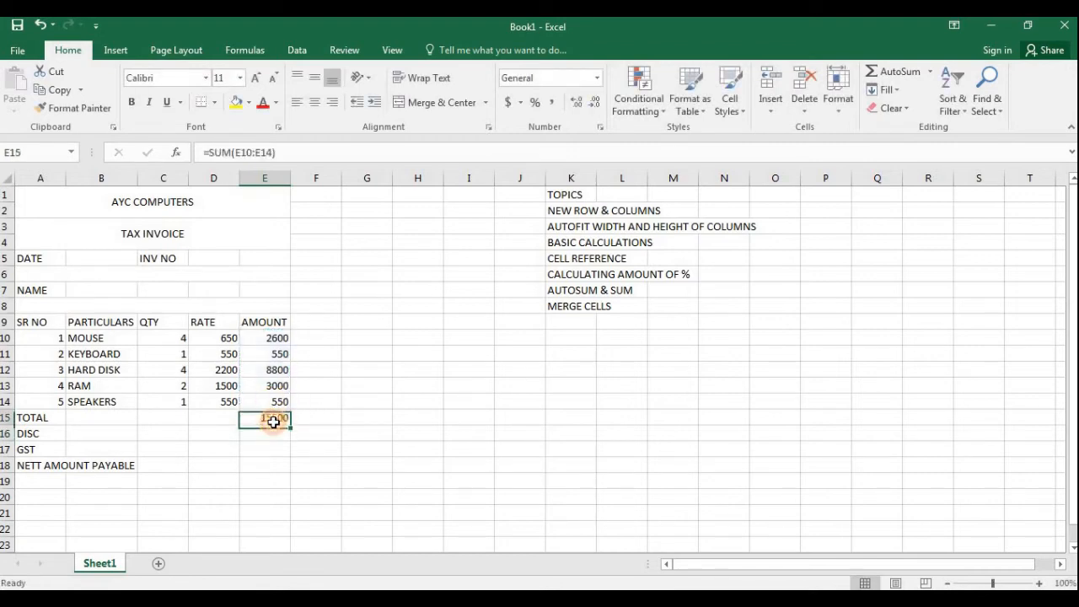
Enter the DISC rate 10% in D16 and the GST rate 18% in D17.
left_click(214, 435)
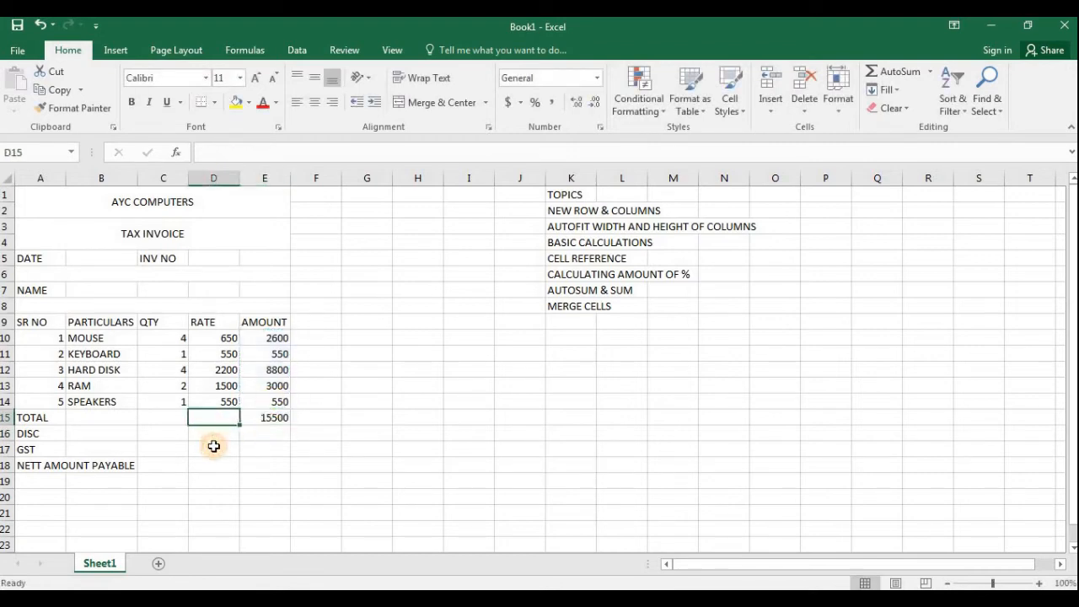
type("10")
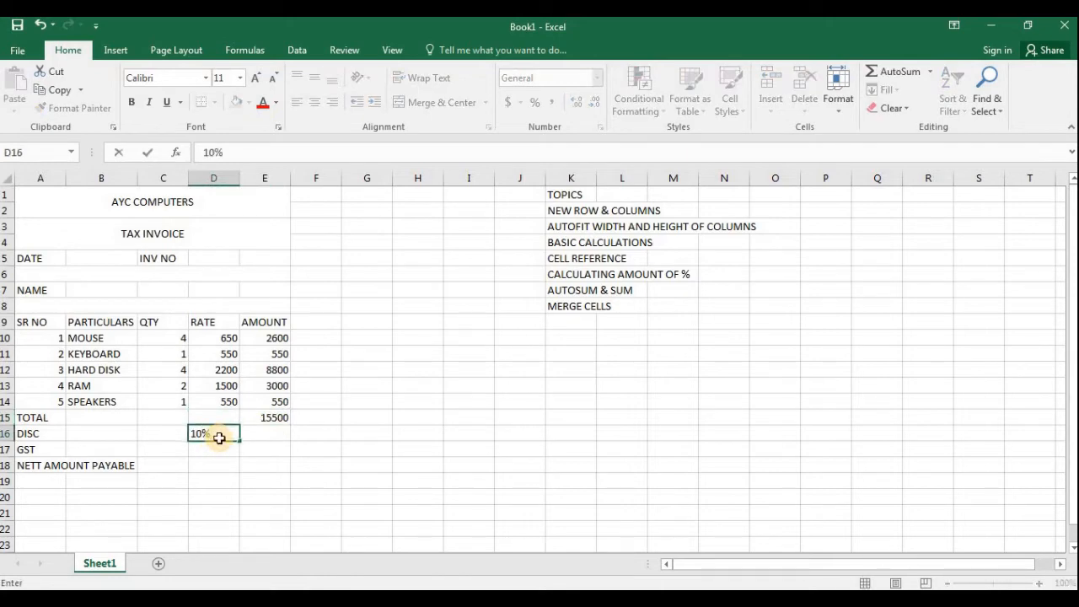
key("Return")
type("18")
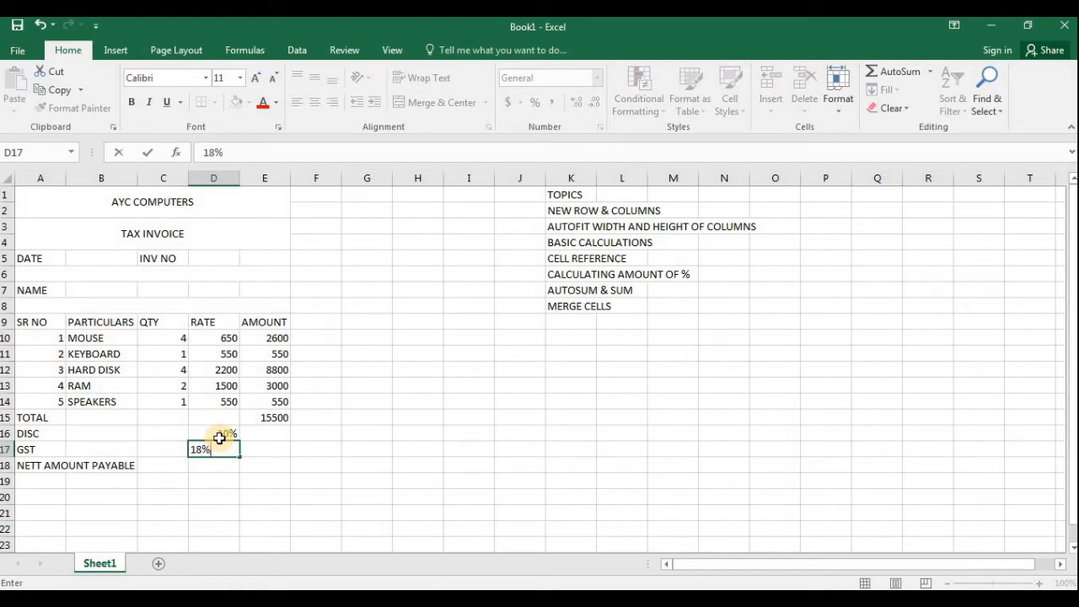
type("%")
key("Return")
key("Up")
key("Up")
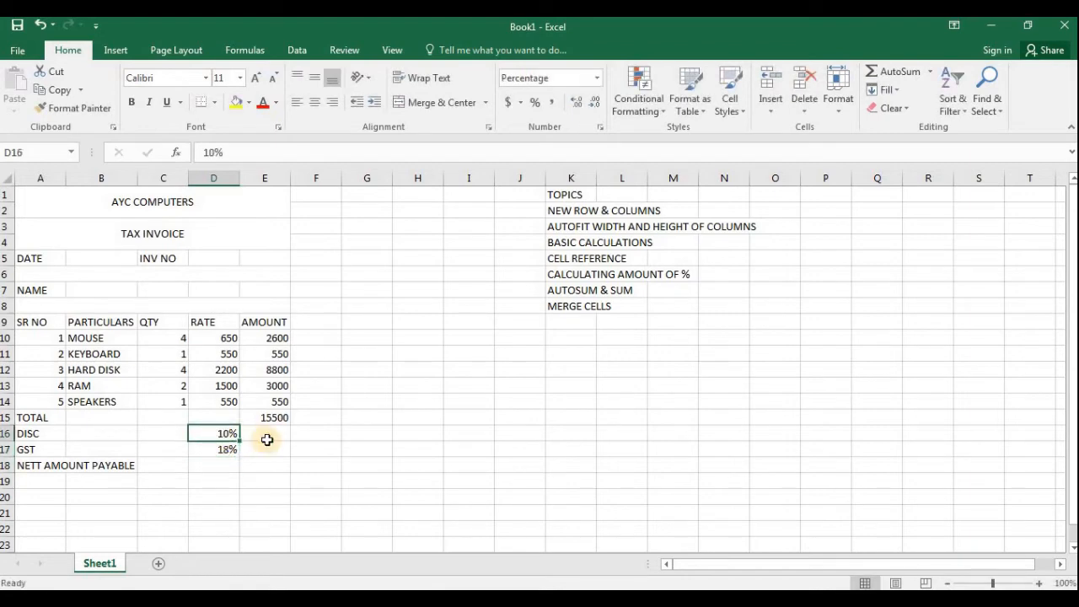
Enter the trial discount amount 1550 in the empty cell H15 and clear the cell.
left_click(266, 439)
left_click(417, 423)
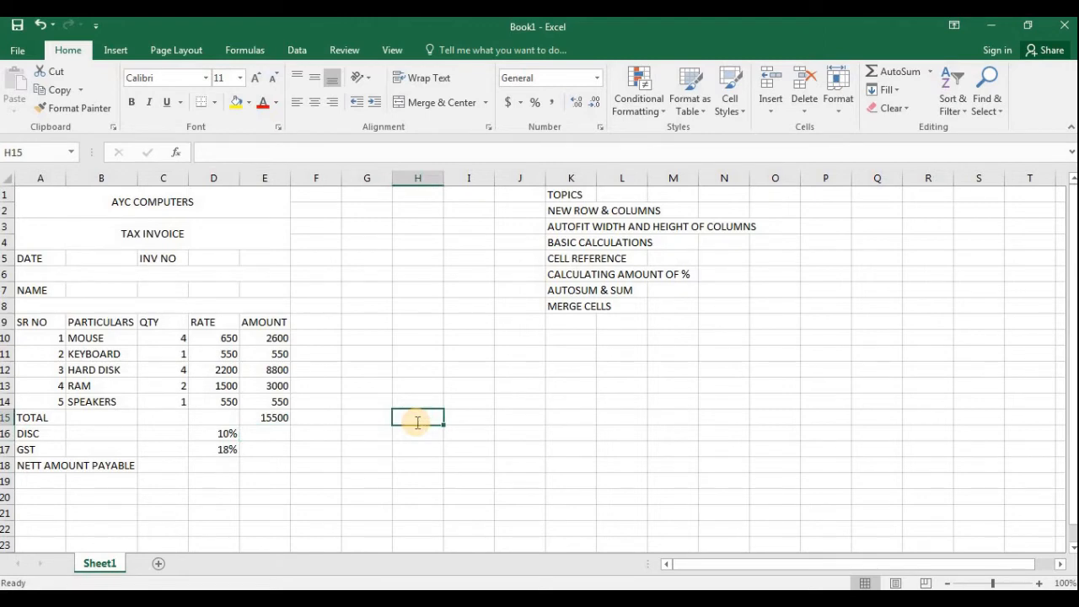
type("1550")
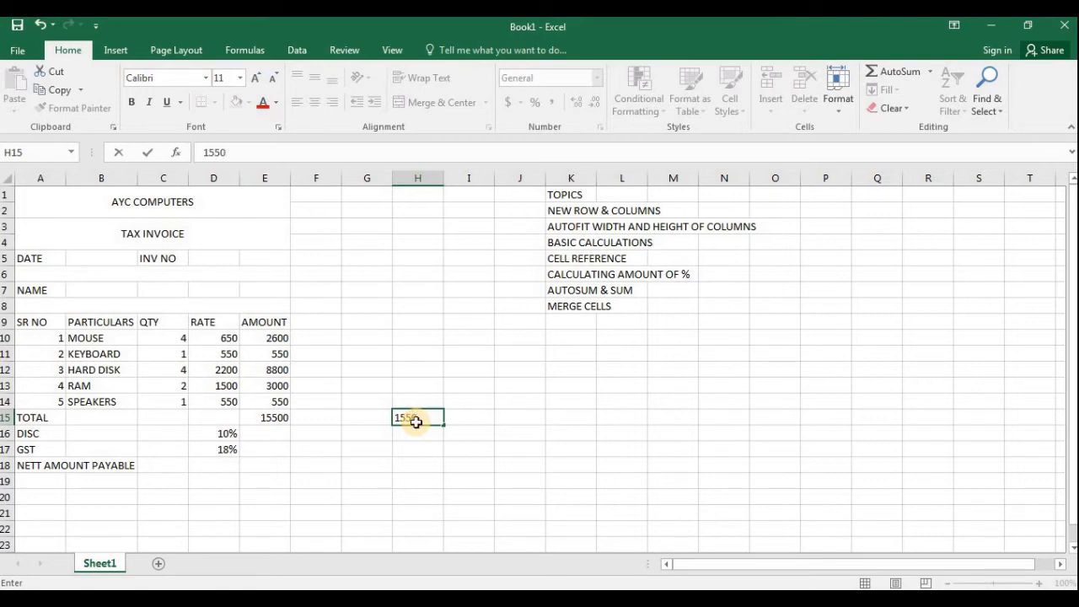
key("ctrl+Return")
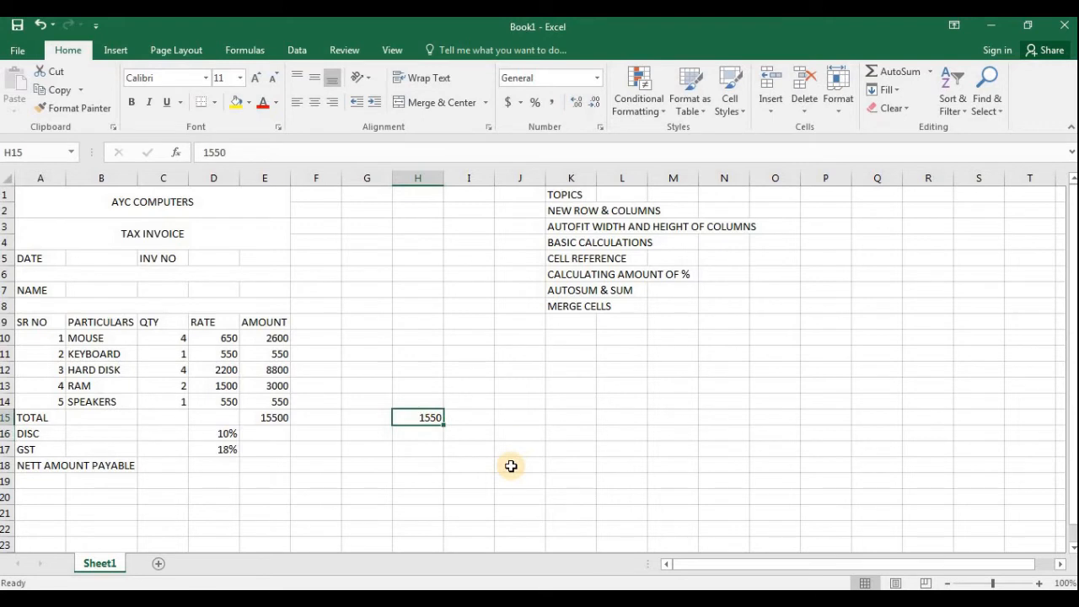
key("Delete")
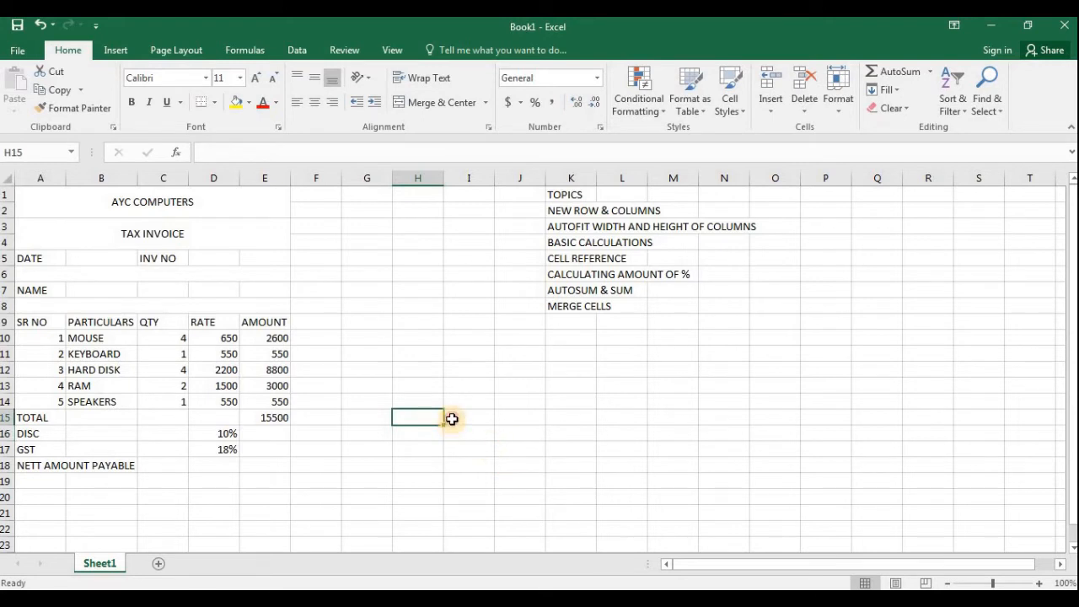
left_click(454, 420)
left_click(419, 429)
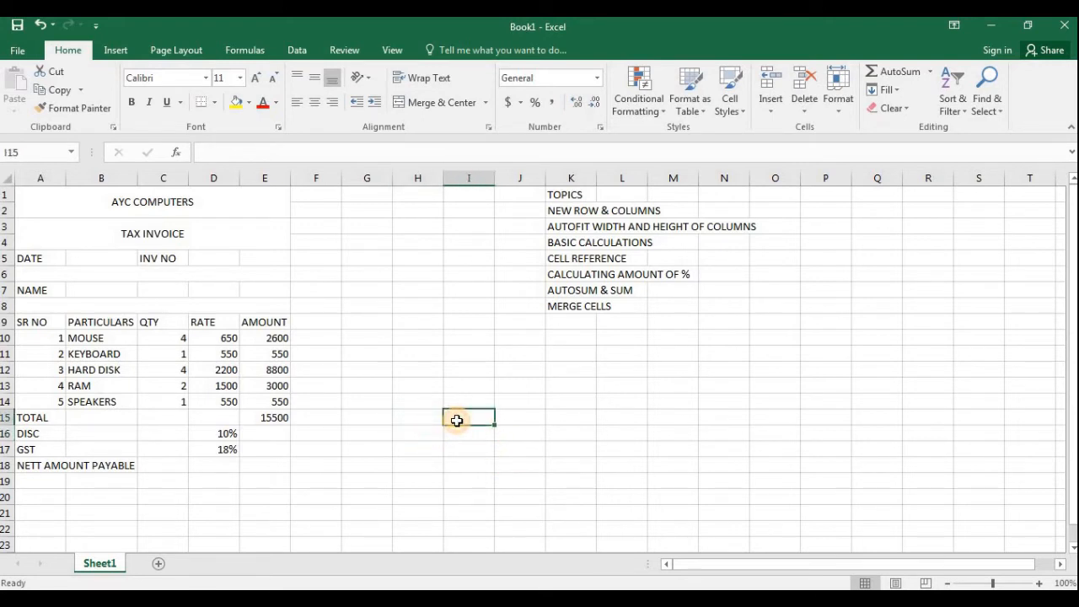
Calculate the DISC amount in E16 with the formula =E15*D16 and check it.
left_click(262, 431)
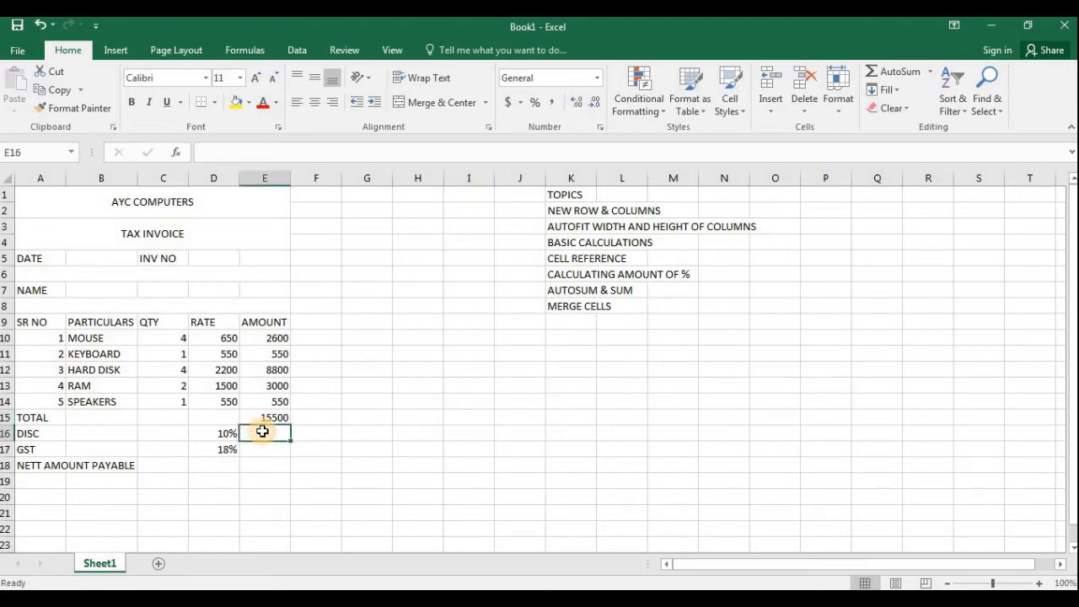
type("=")
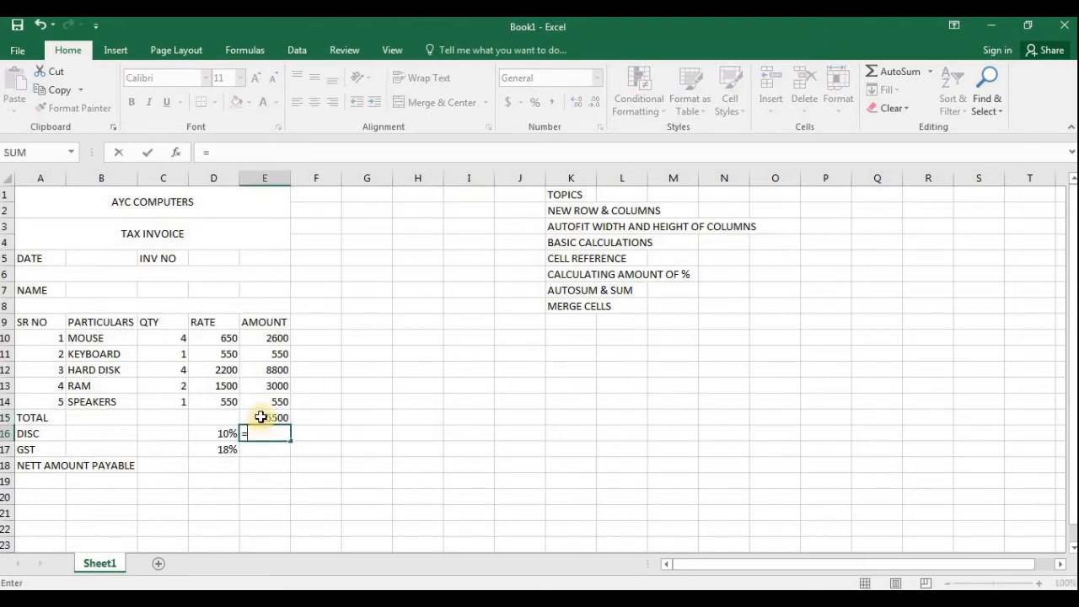
left_click(261, 416)
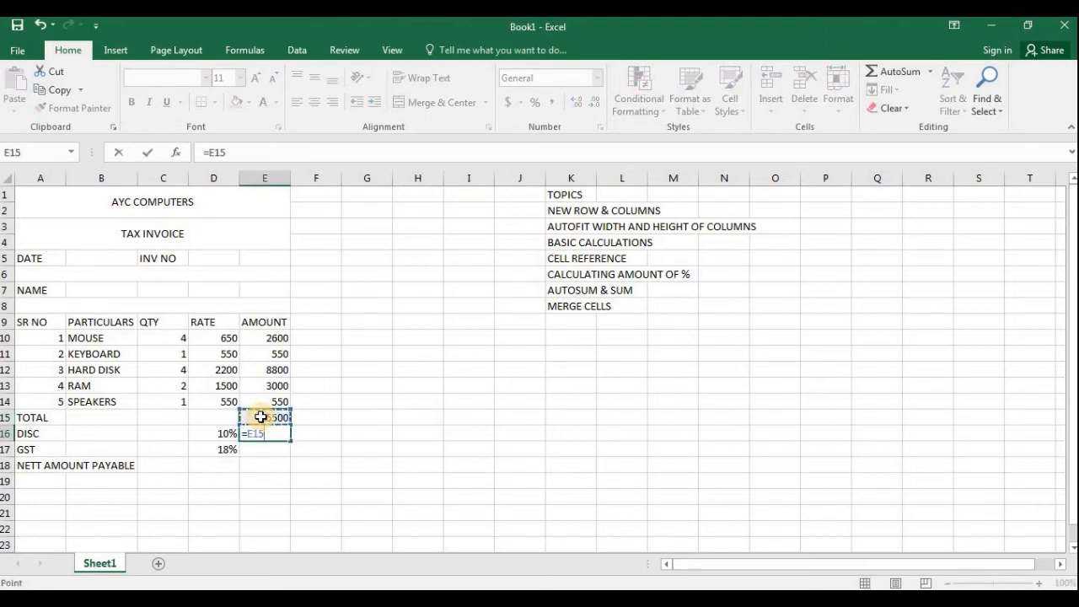
type("*")
left_click(215, 433)
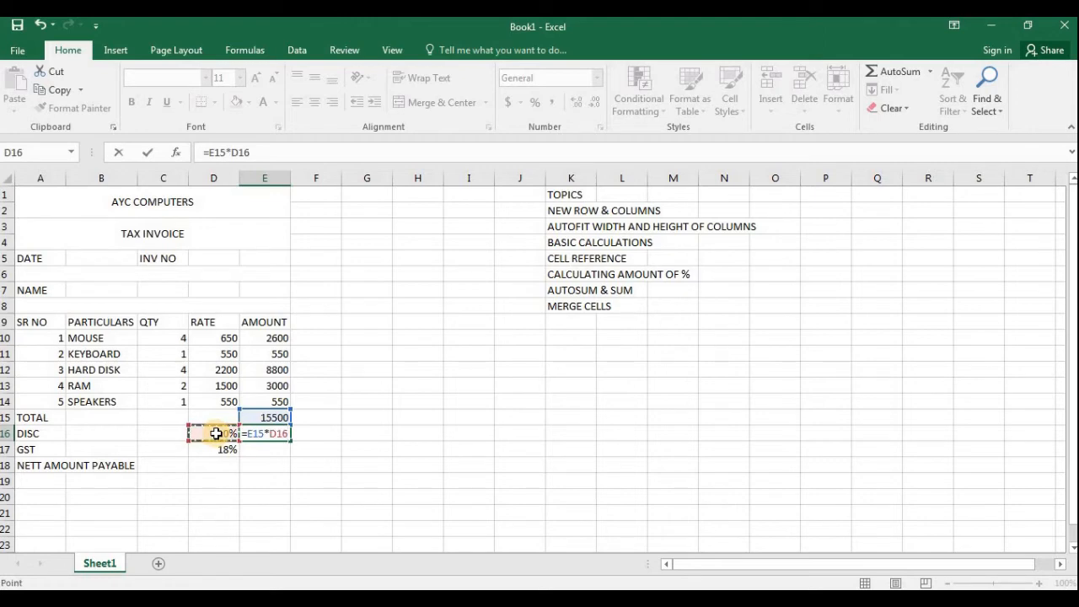
key("Return")
left_click(277, 432)
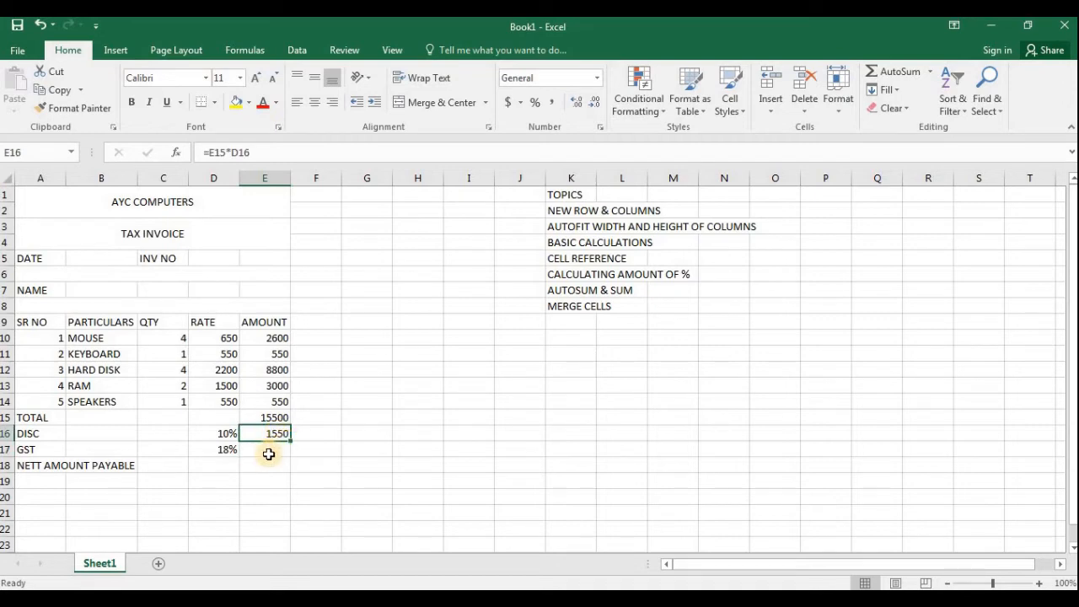
Calculate the GST amount in E17 with the formula =E15*D17 and check it.
left_click(259, 449)
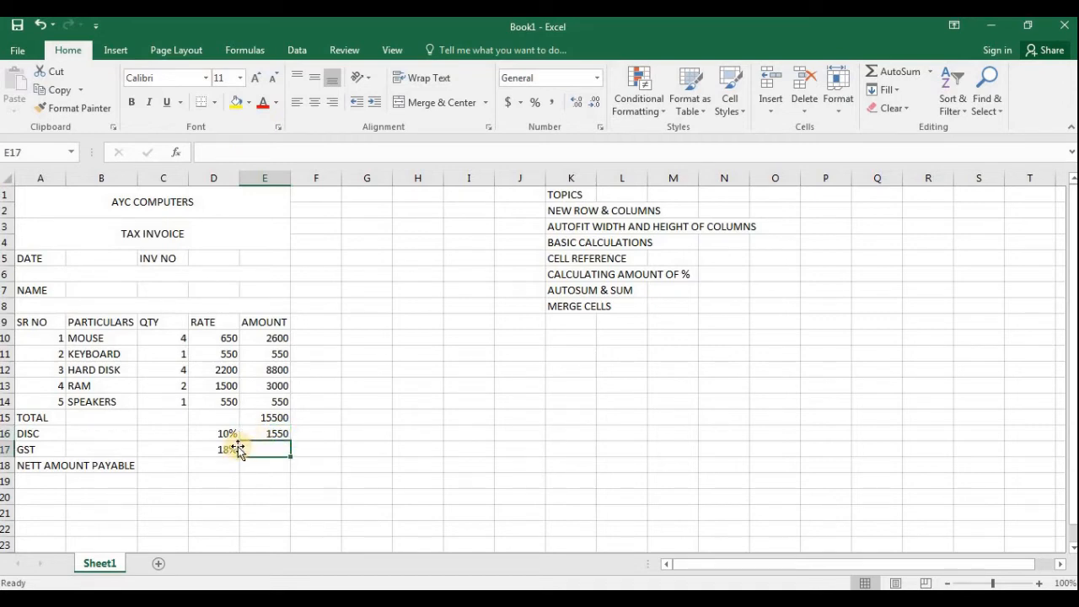
type("=")
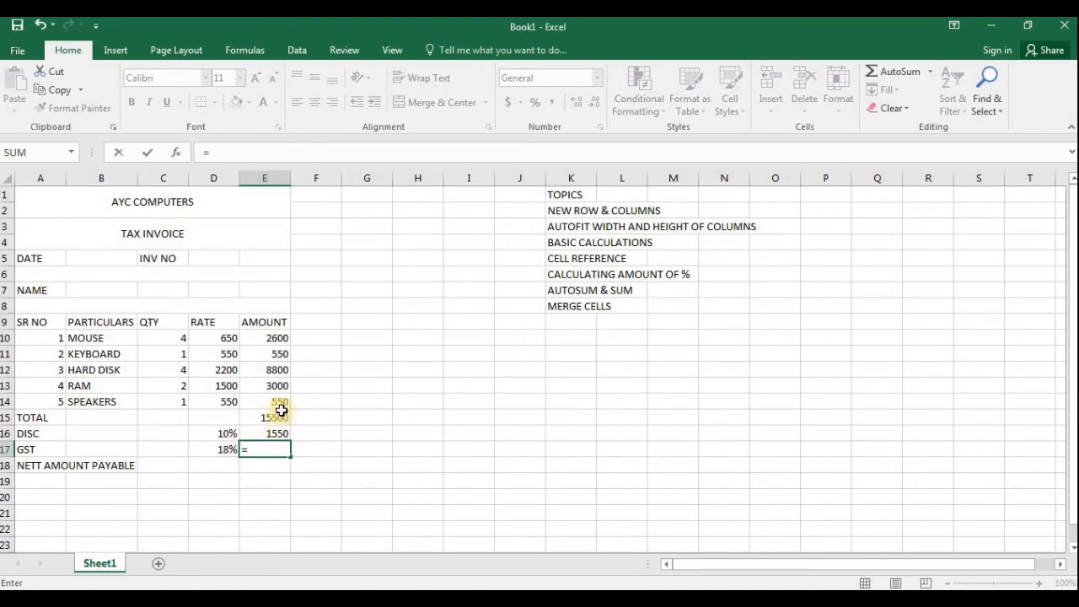
left_click(268, 418)
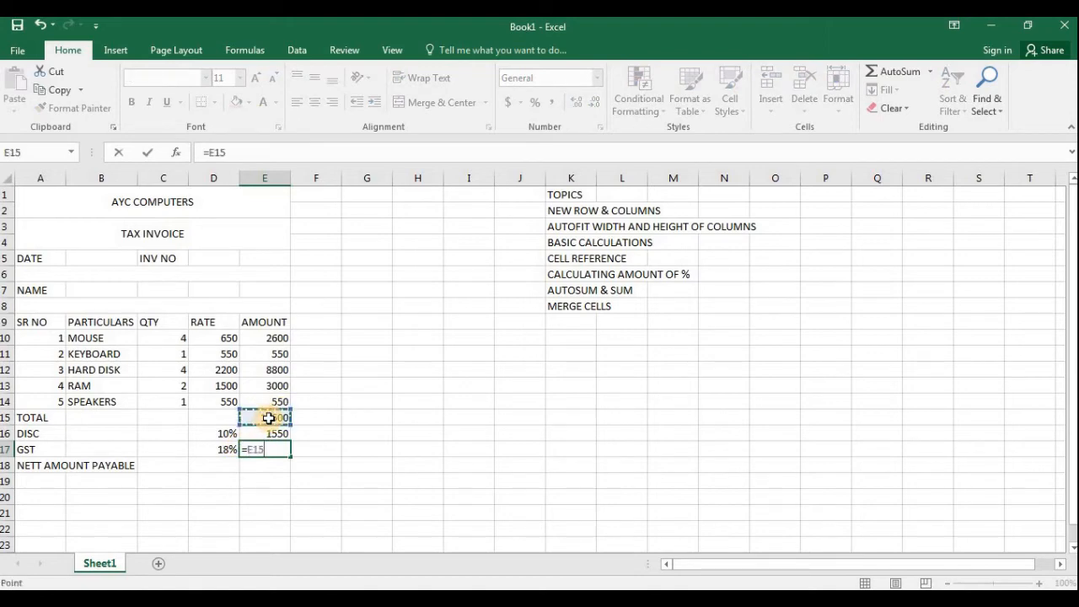
type("*")
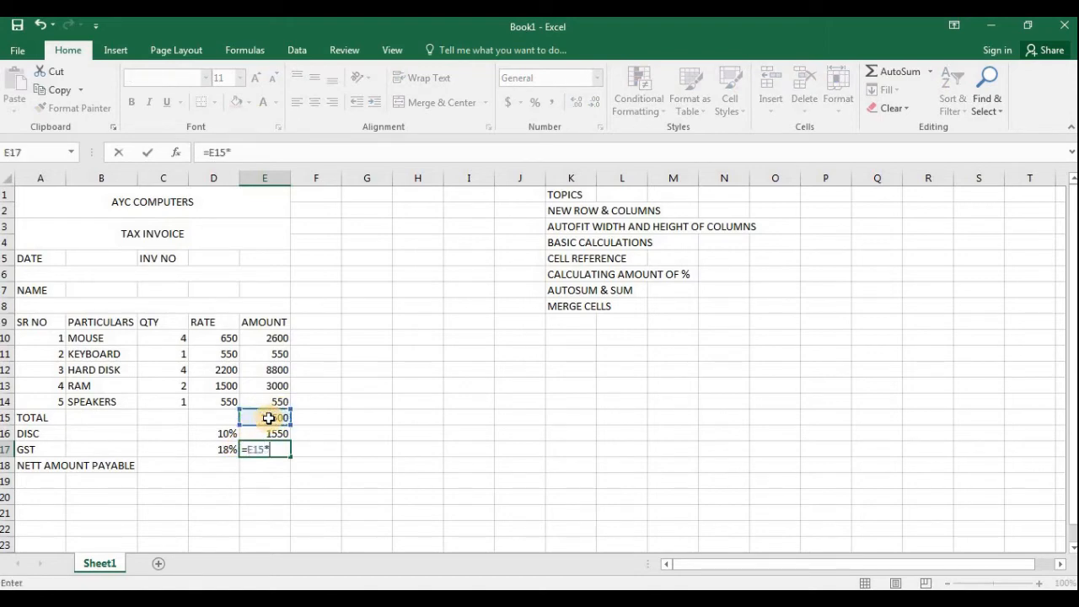
left_click(217, 447)
key("Return")
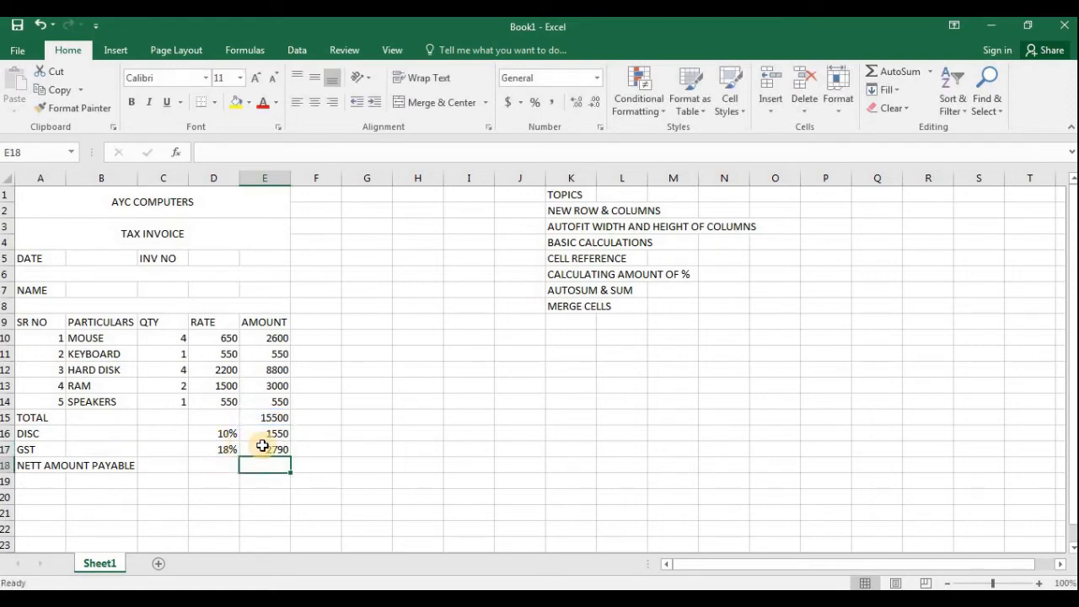
left_click(270, 452)
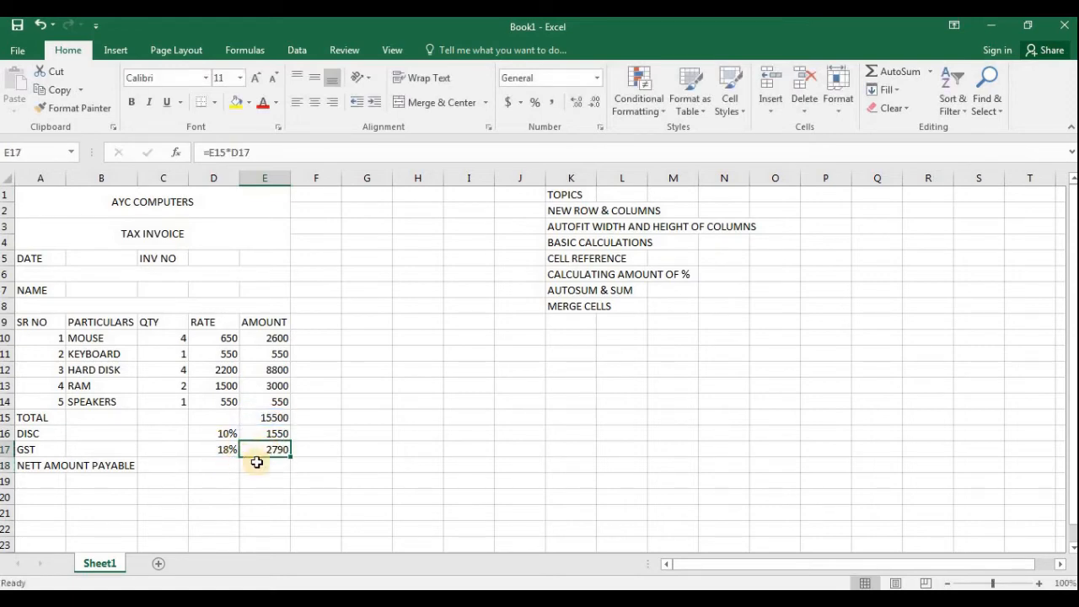
Calculate the NETT AMOUNT PAYABLE in E18 with the formula =E15-E16+E17.
left_click(42, 467)
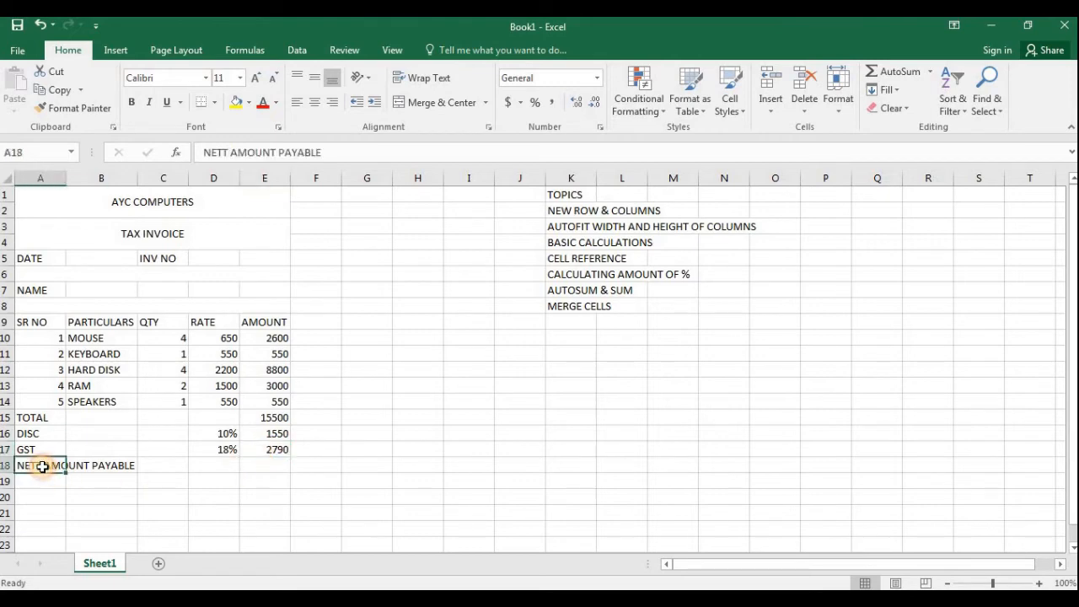
left_click(267, 466)
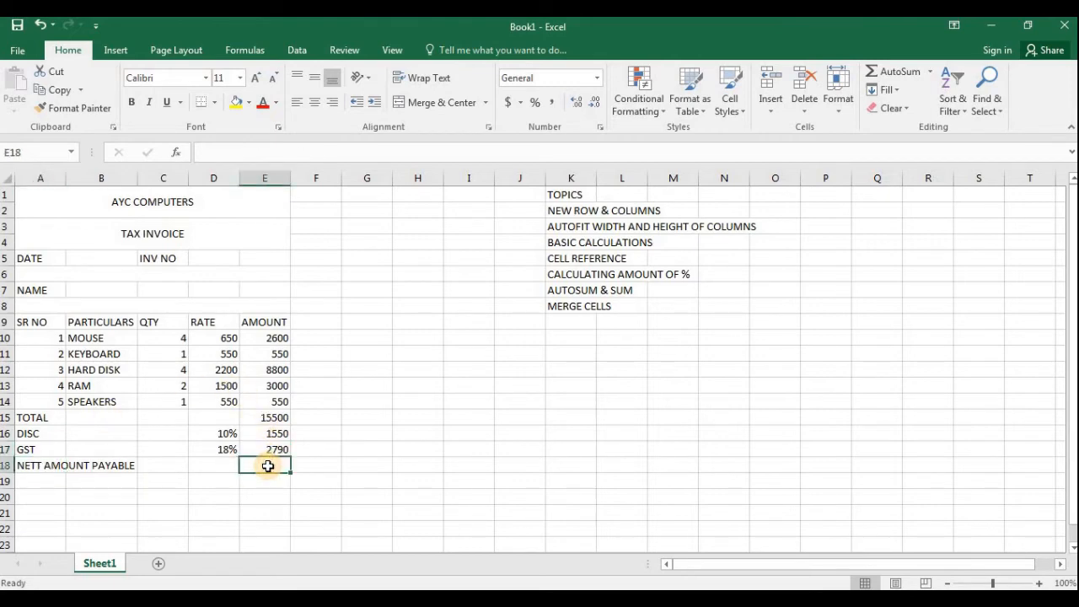
type("=")
left_click(272, 417)
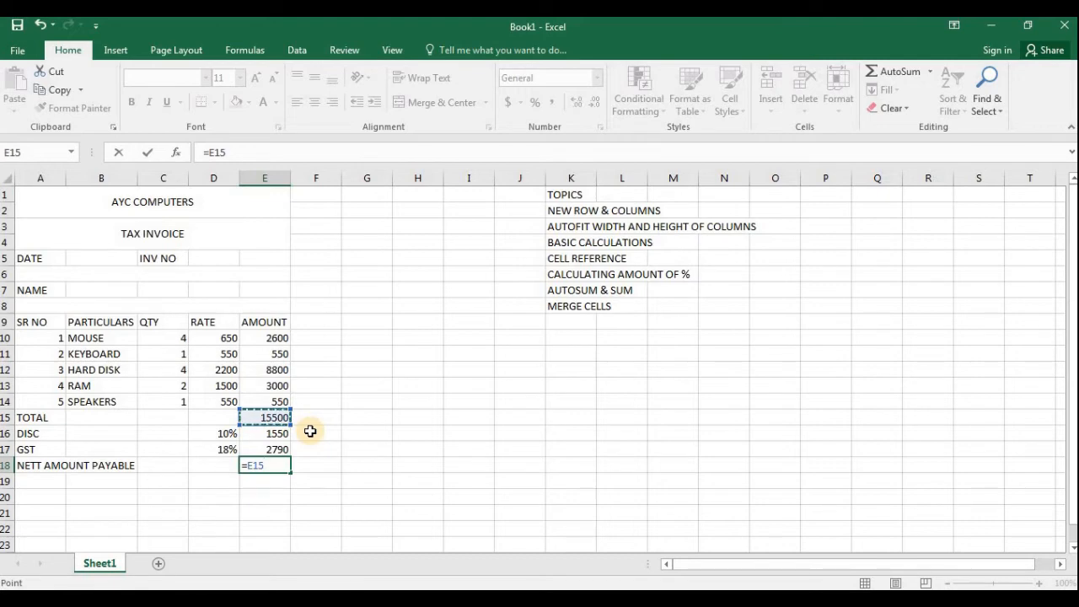
type("-")
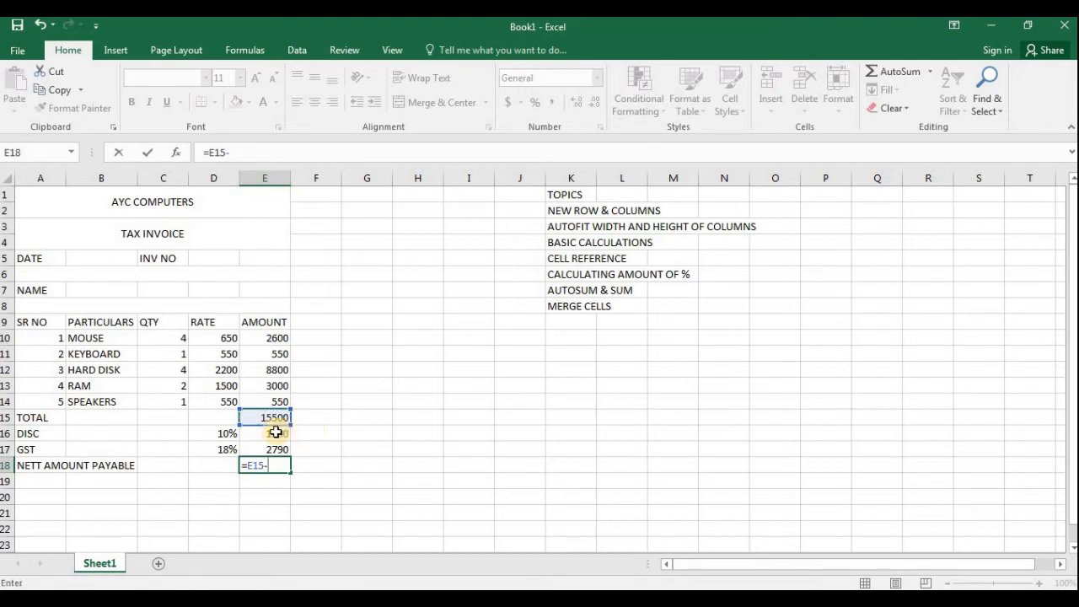
left_click(274, 432)
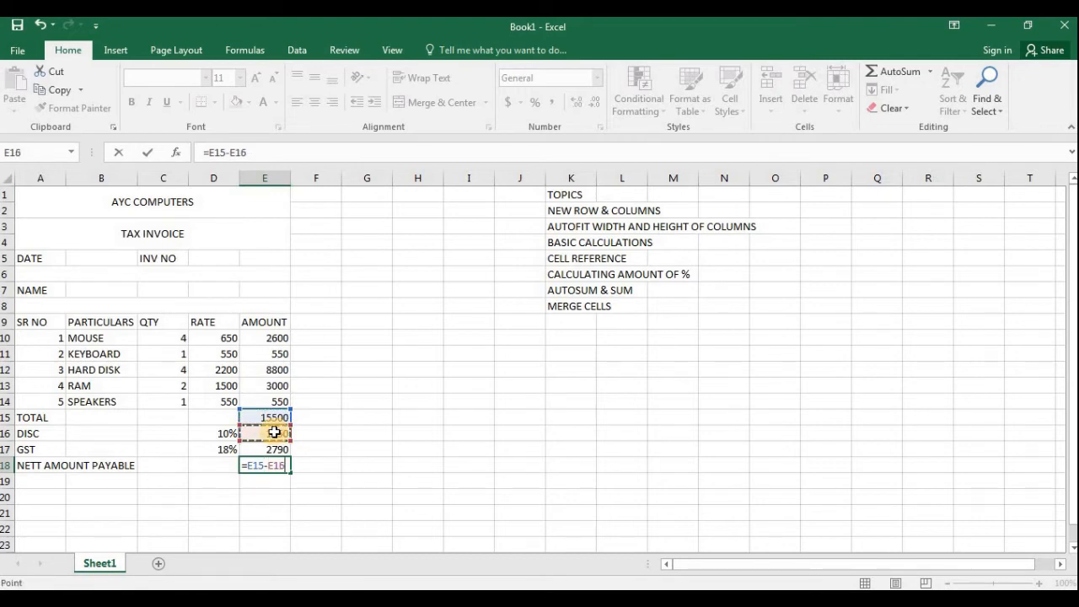
type("+")
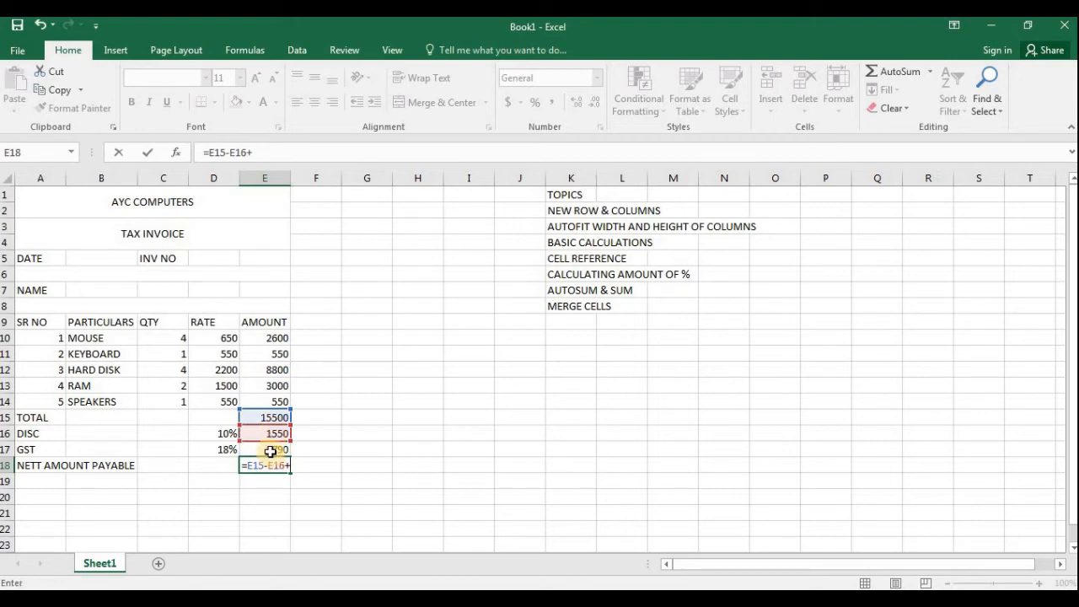
left_click(270, 451)
key("Return")
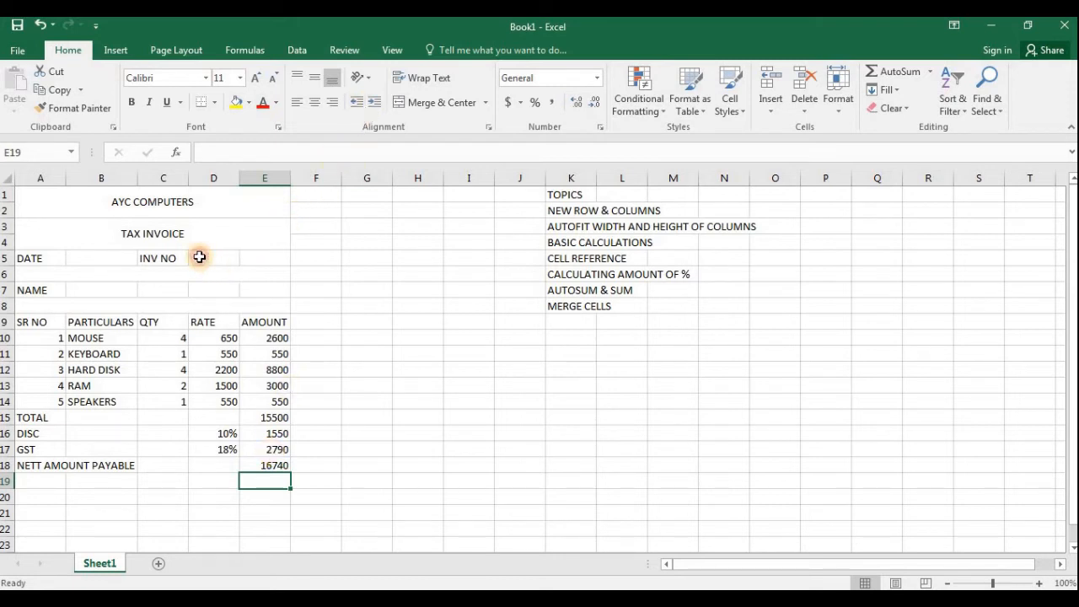
Enter the invoice number AYC/20-21/01 in D5 and merge and center it across D5:E5.
left_click(201, 258)
type("AYC")
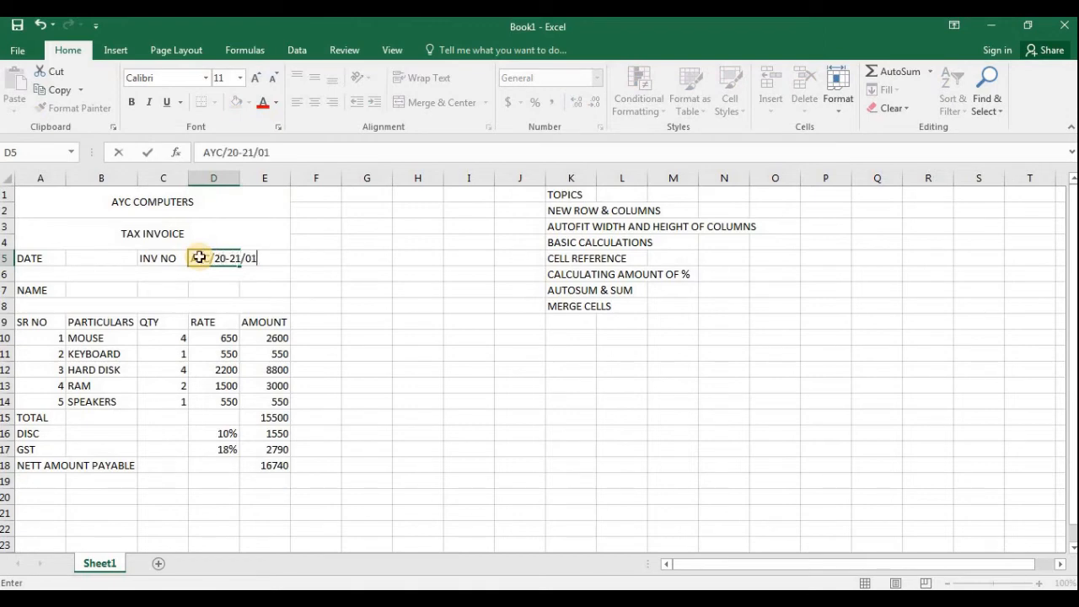
type("/20-21/01")
key("Return")
left_click_drag(211, 255, 268, 258)
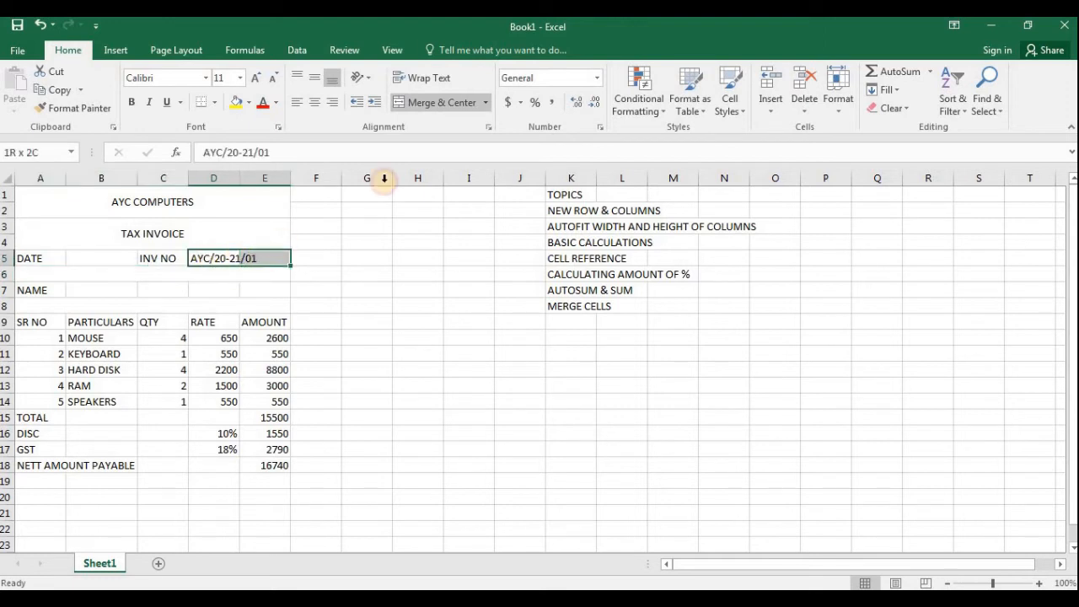
left_click(442, 102)
Merge the cells B7:E7 beside NAME into one cell without centering.
left_click(141, 290)
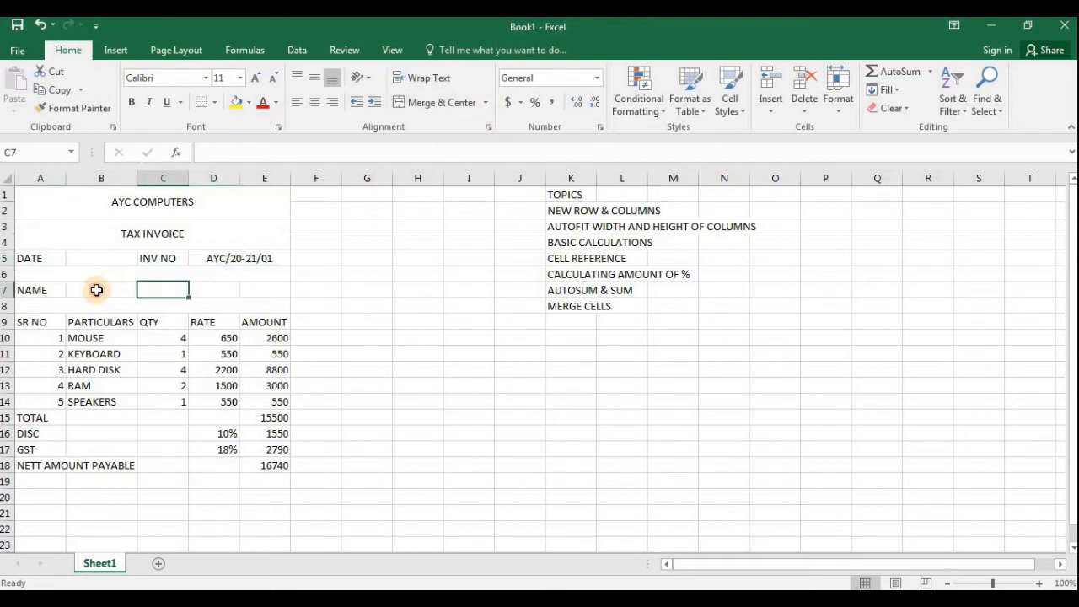
left_click_drag(95, 290, 275, 288)
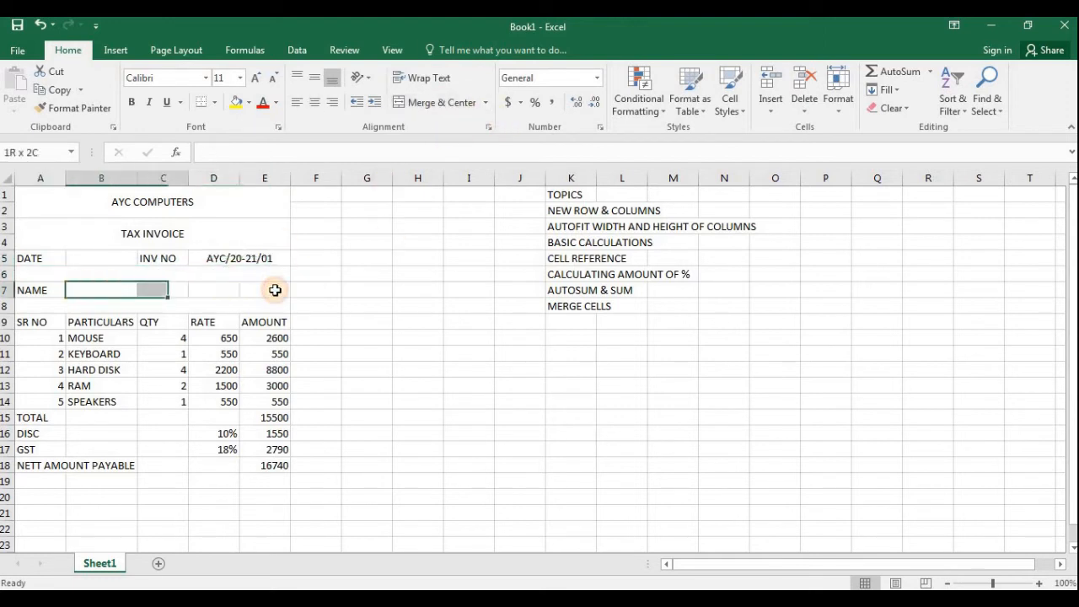
left_click(483, 103)
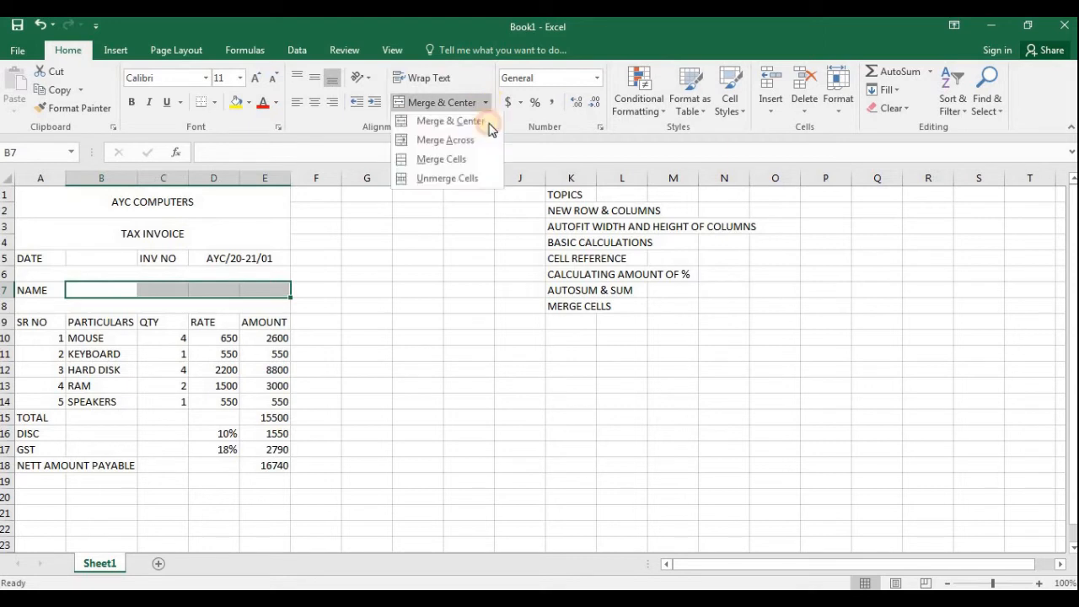
left_click(450, 160)
left_click(386, 366)
left_click(66, 305)
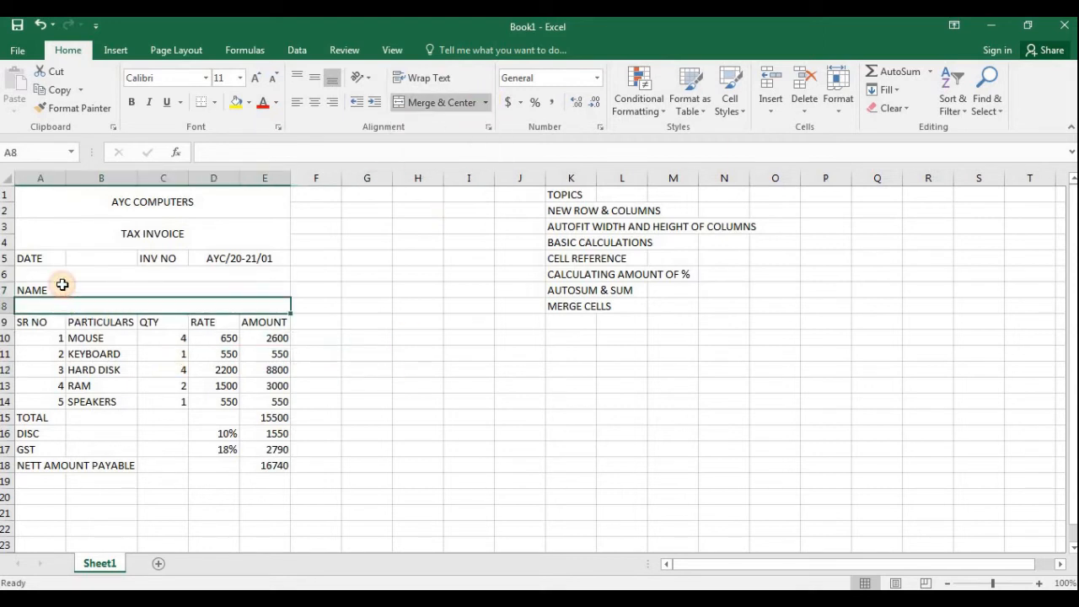
Apply all borders to the whole invoice, A1:E18.
left_click_drag(61, 206, 89, 466)
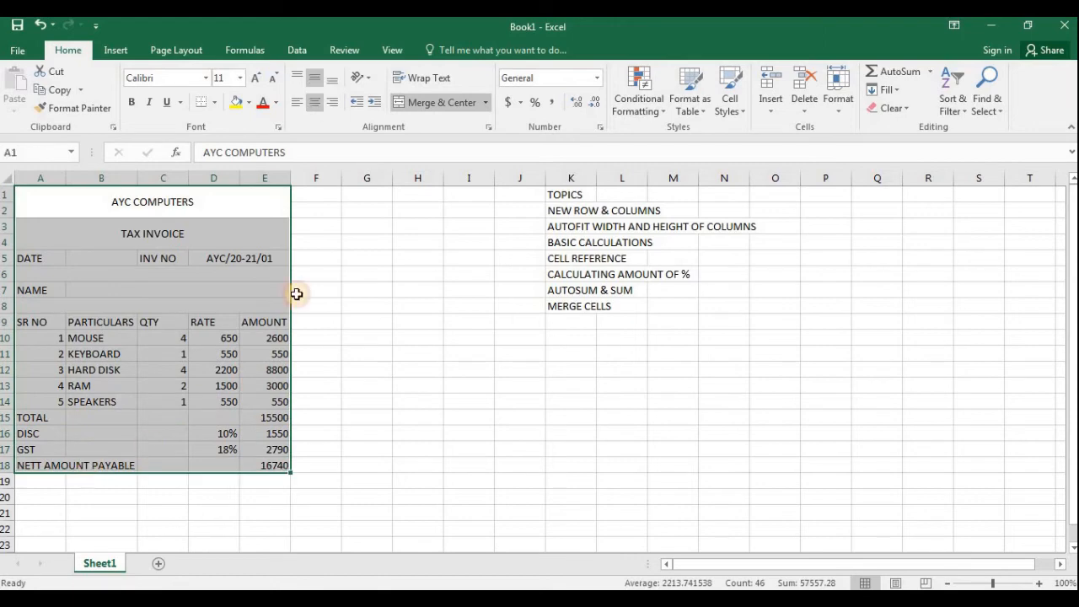
left_click(214, 102)
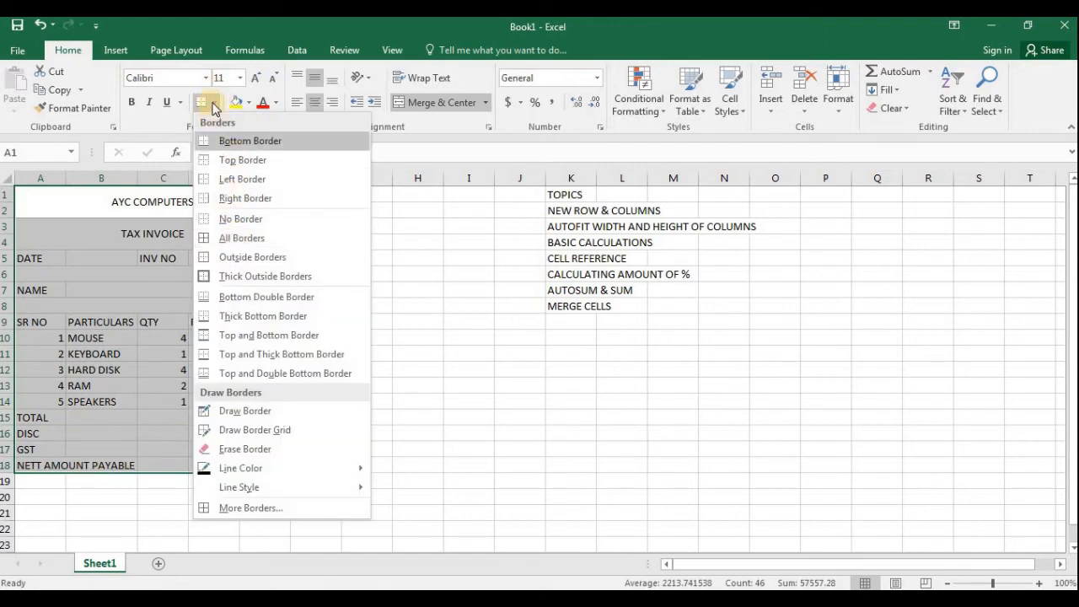
left_click(214, 238)
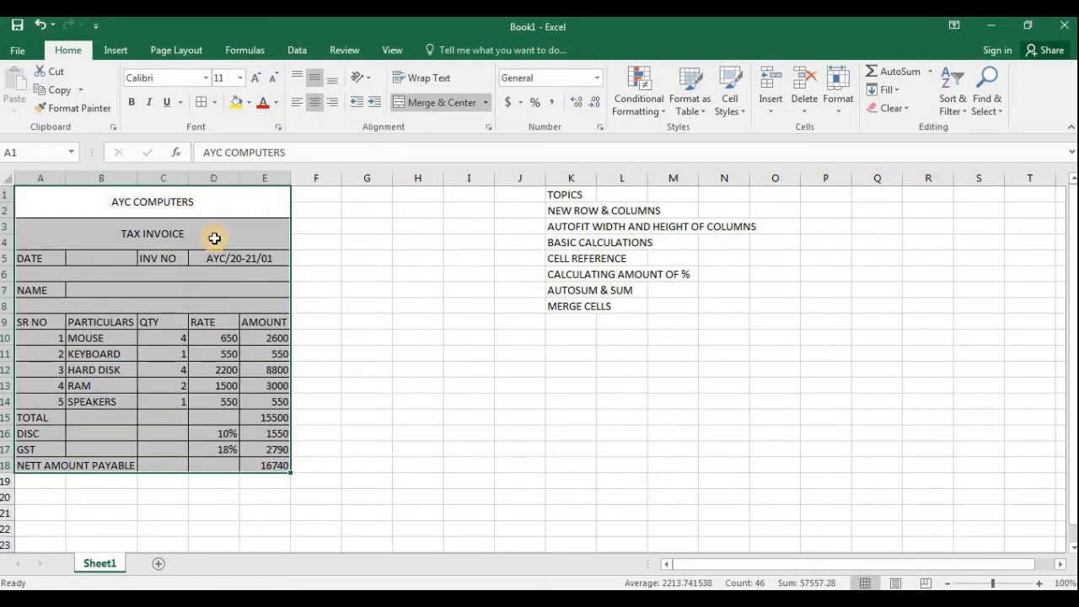
left_click(184, 321)
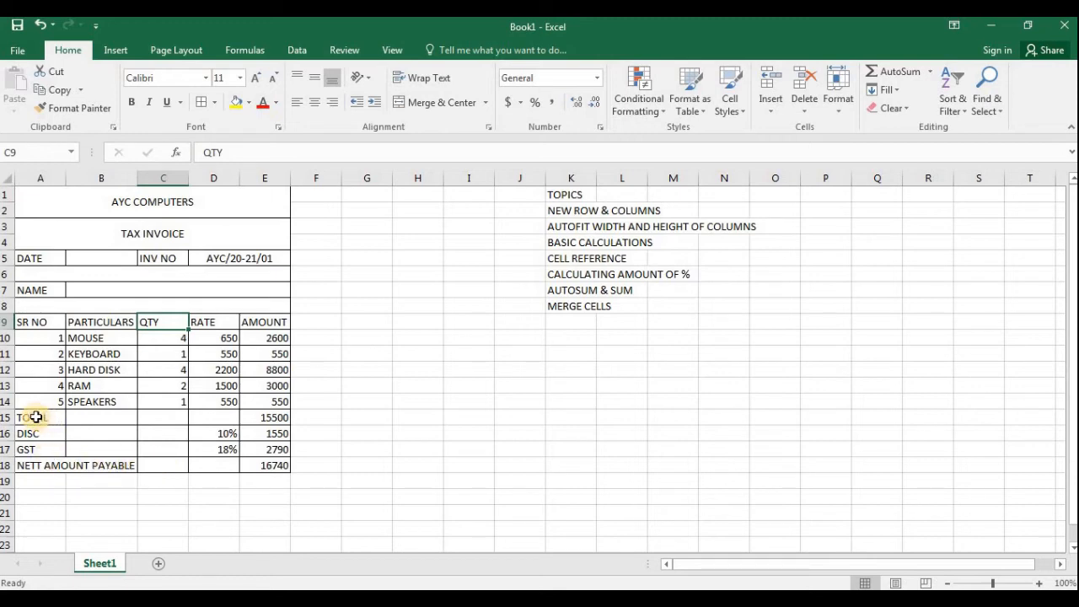
Merge columns A to C across each row for TOTAL, DISC, GST and NETT AMOUNT PAYABLE (A15:C18) using Merge Across.
left_click_drag(36, 417, 164, 465)
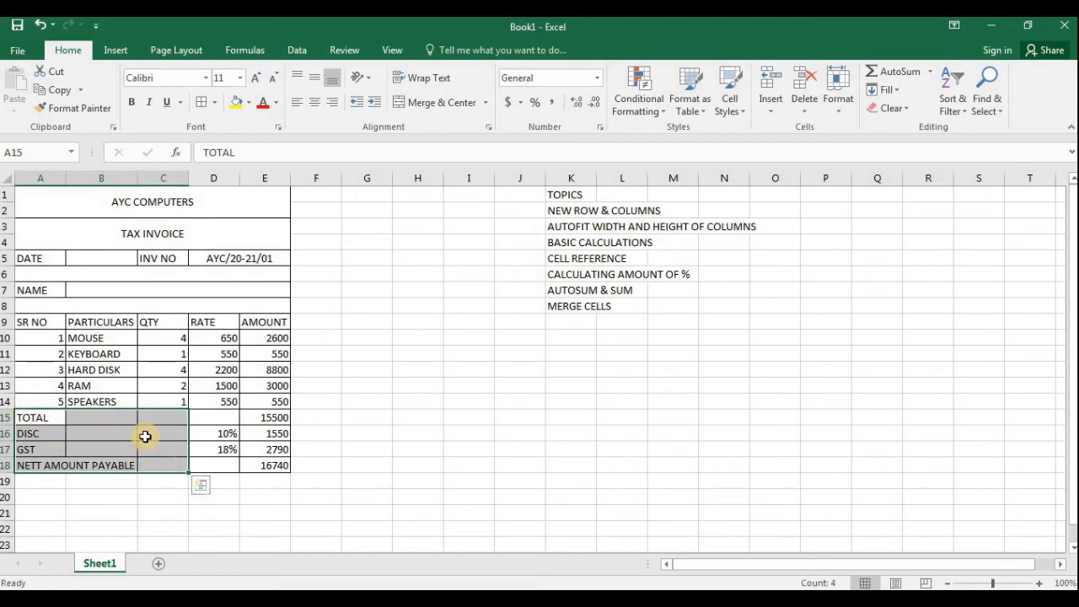
left_click(486, 104)
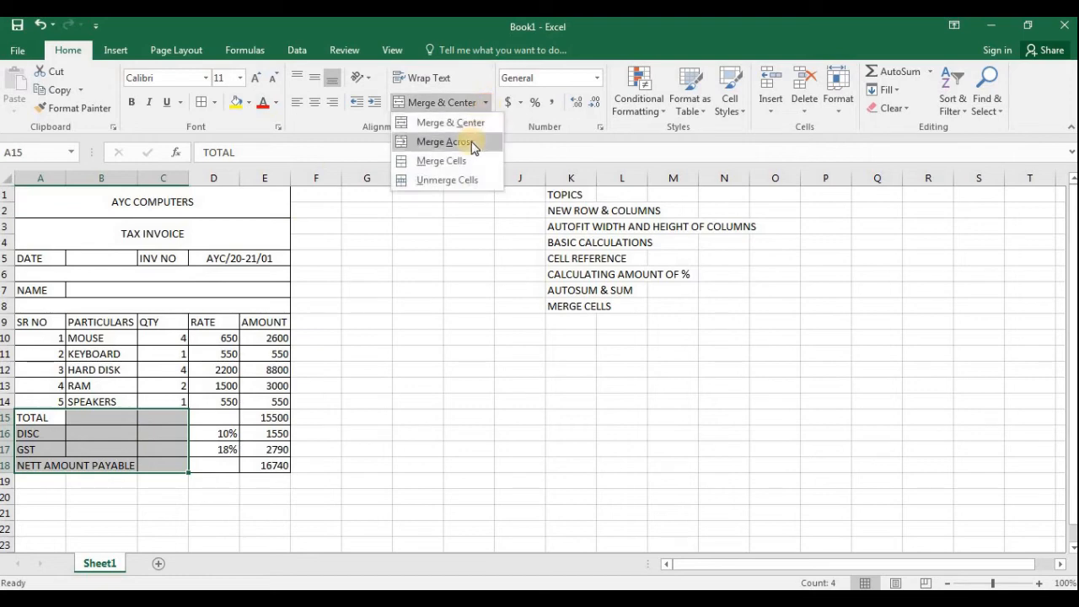
left_click(426, 143)
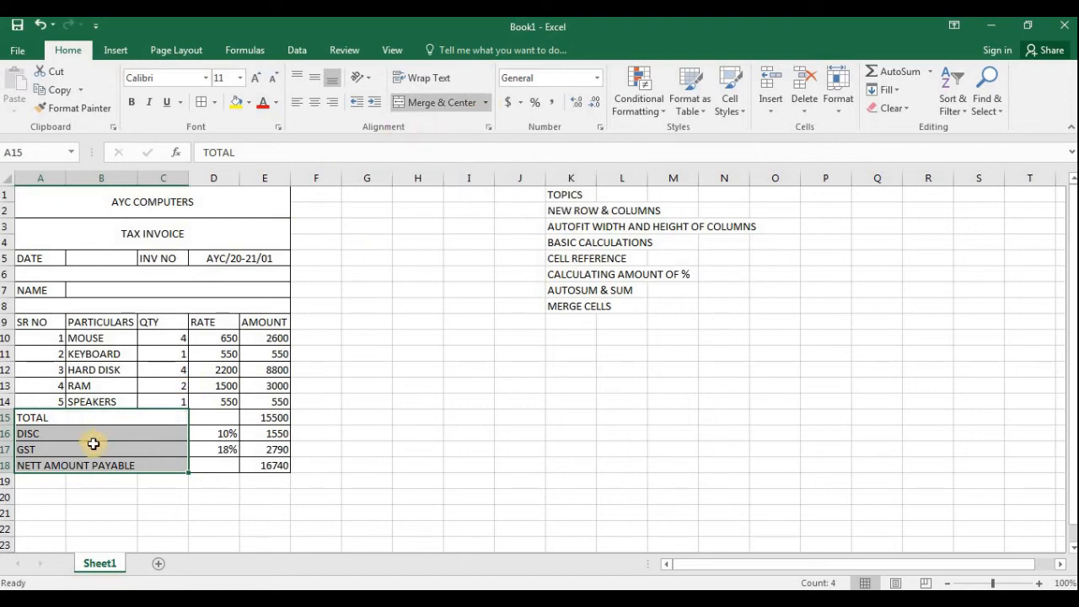
left_click(80, 449)
left_click(53, 422)
left_click(65, 454)
left_click(67, 468)
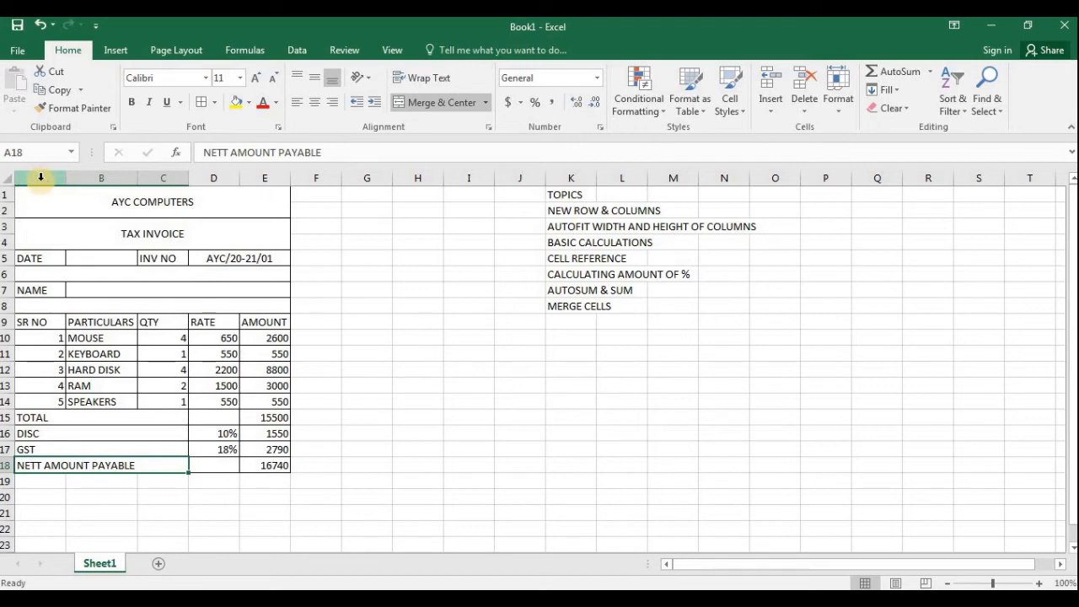
Insert a blank column before column A, in front of the invoice.
left_click(40, 178)
right_click(42, 180)
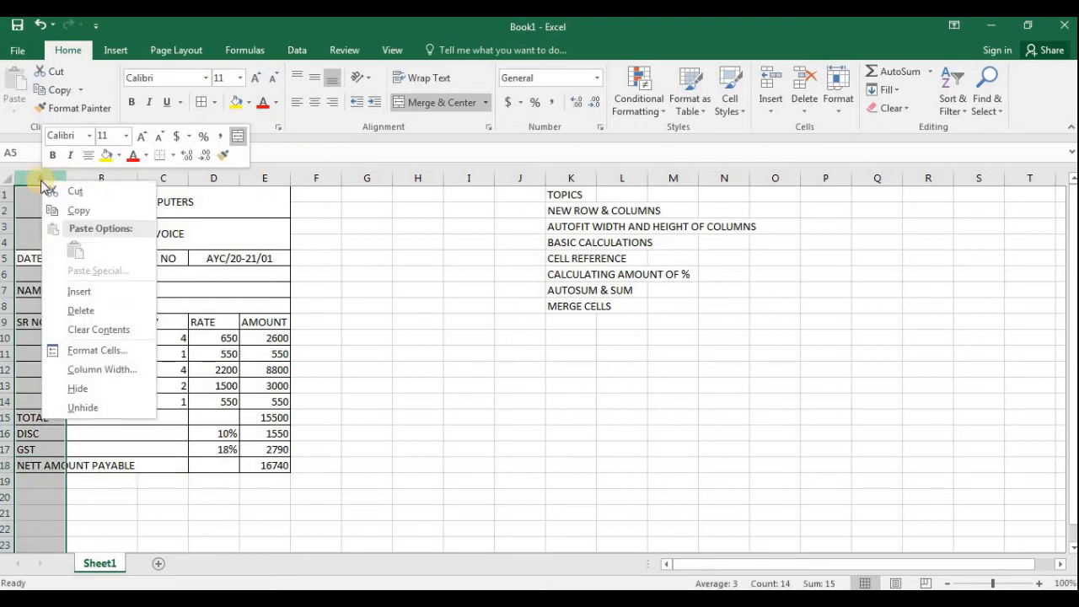
left_click(75, 291)
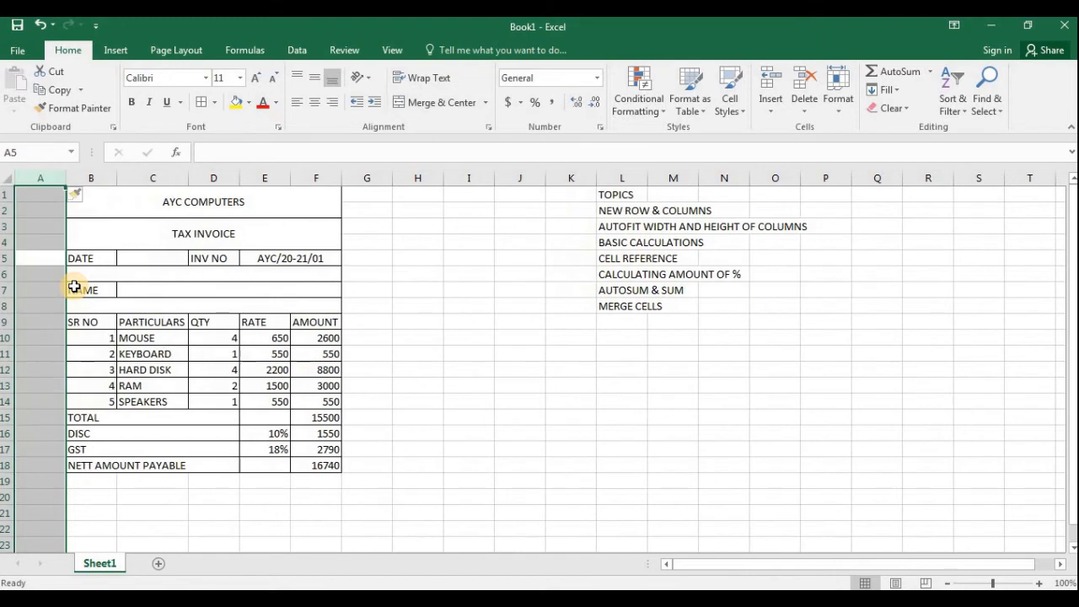
left_click_drag(51, 196, 38, 466)
left_click(29, 193)
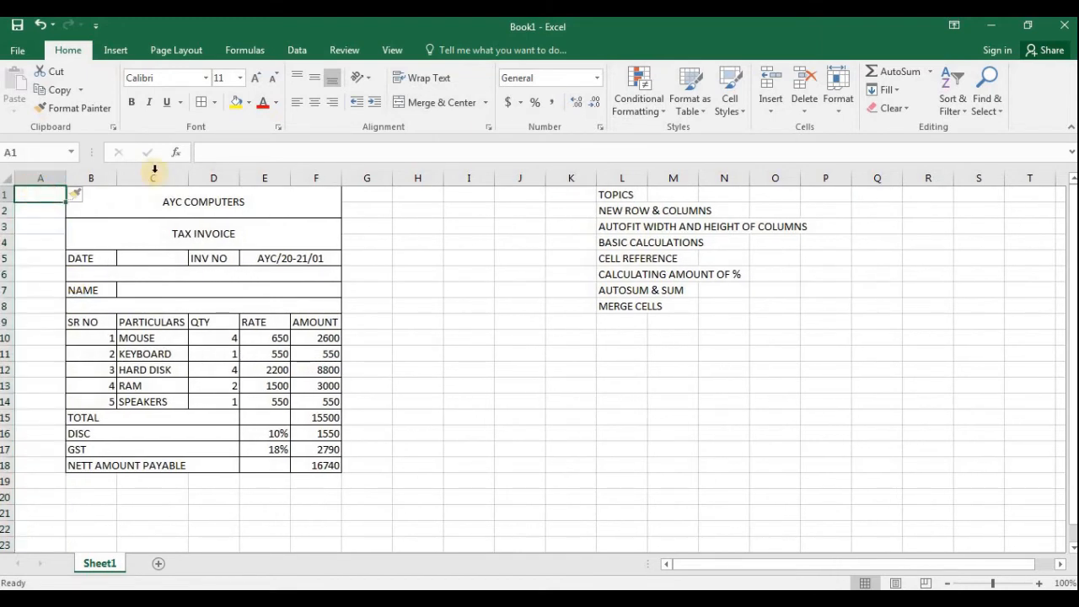
left_click(770, 113)
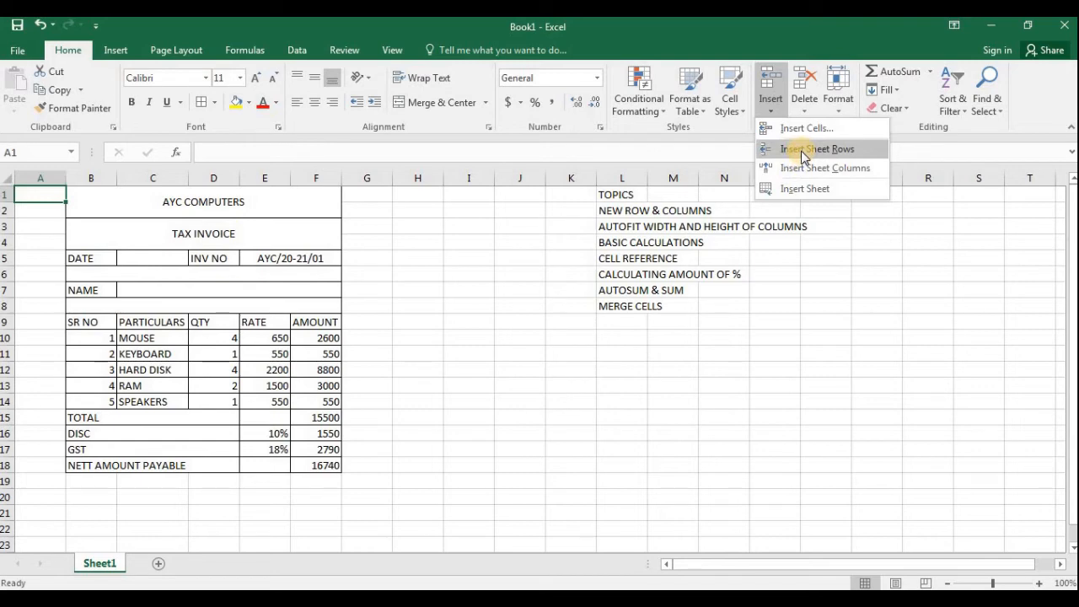
left_click(43, 214)
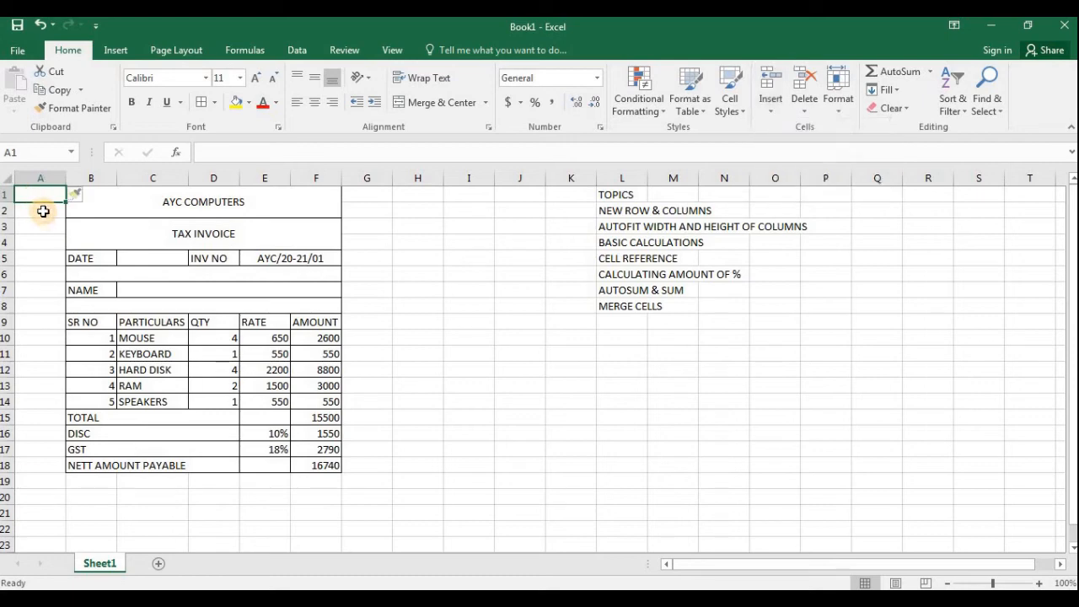
Enter THANKS FOR VISIT in A1 and merge and center it down A1:A18.
left_click(41, 209)
left_click(40, 196)
type("THANKS FOR VISIT")
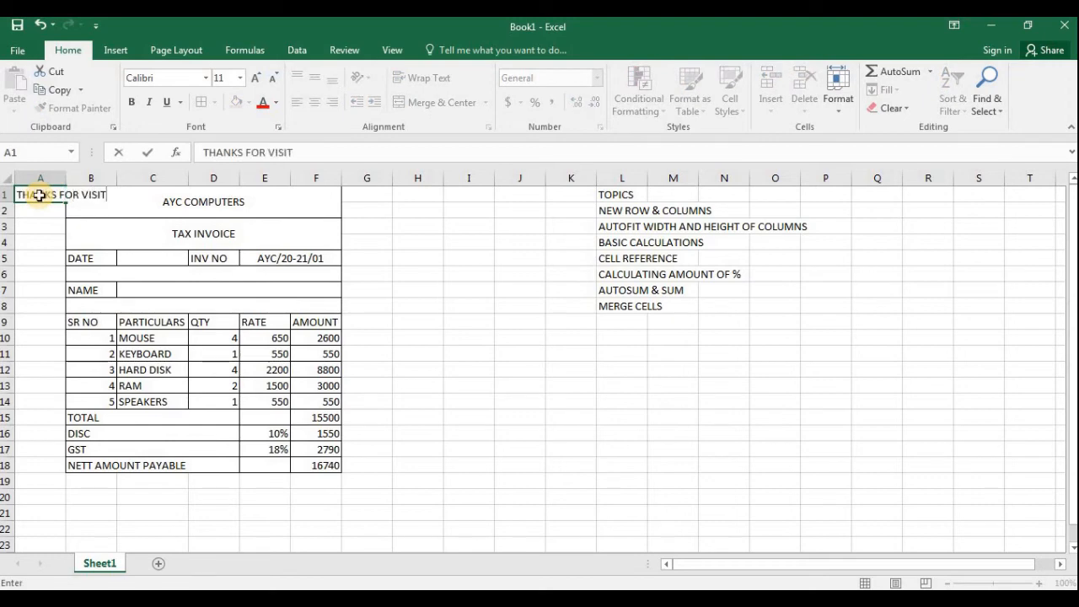
left_click_drag(40, 195, 34, 462)
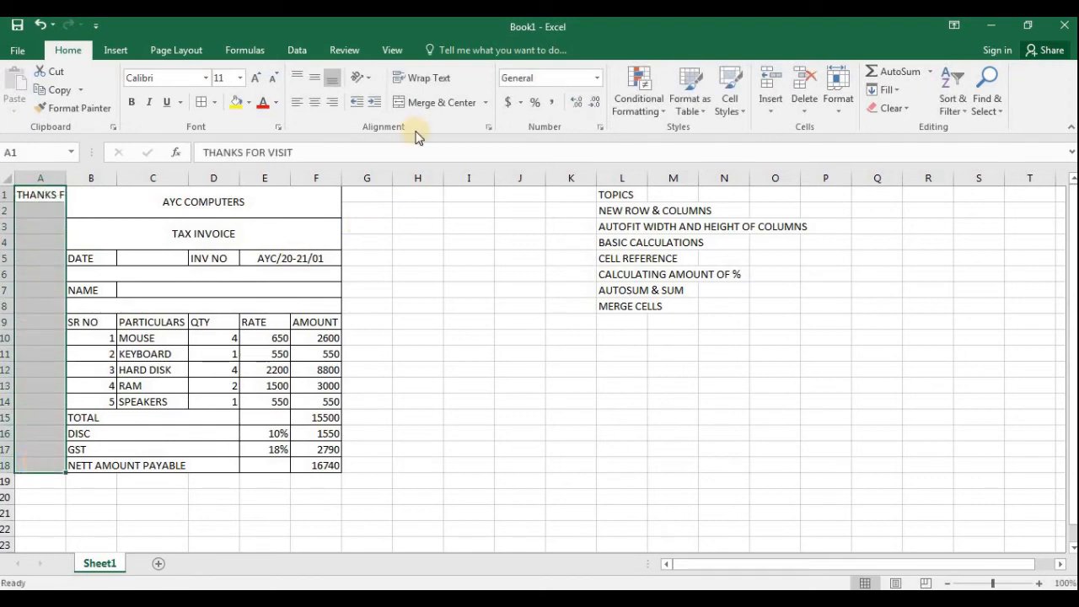
left_click(430, 102)
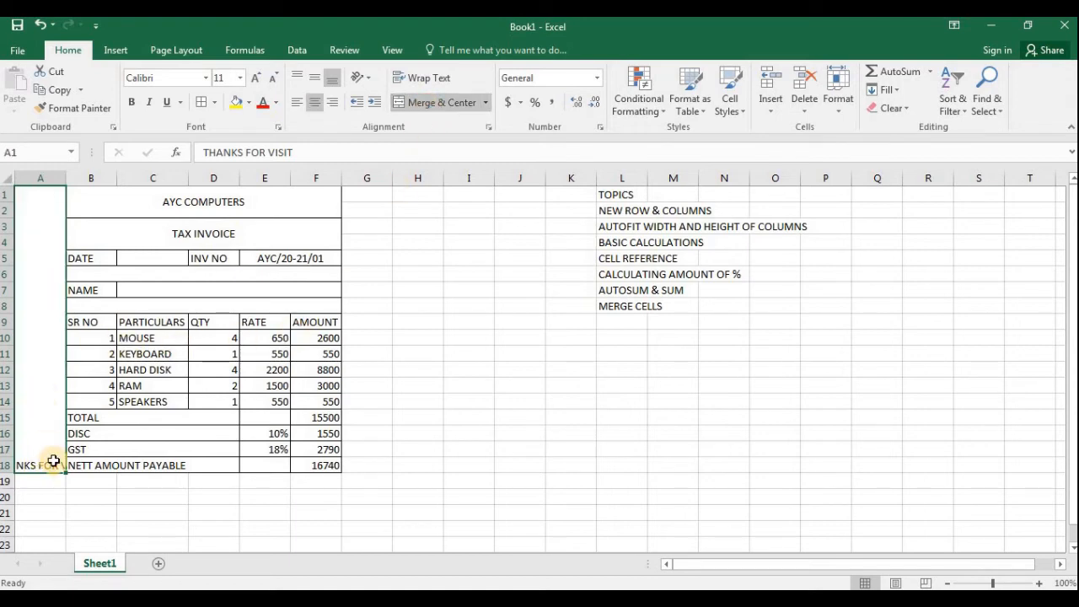
Middle-align the THANKS FOR VISIT text vertically and rotate it up.
left_click(313, 83)
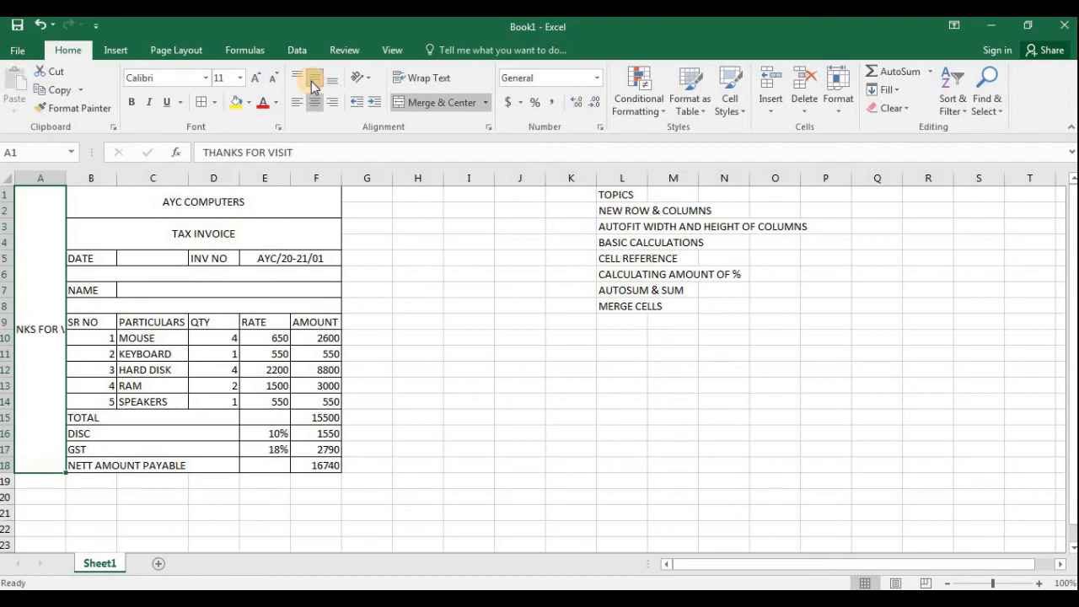
left_click(372, 81)
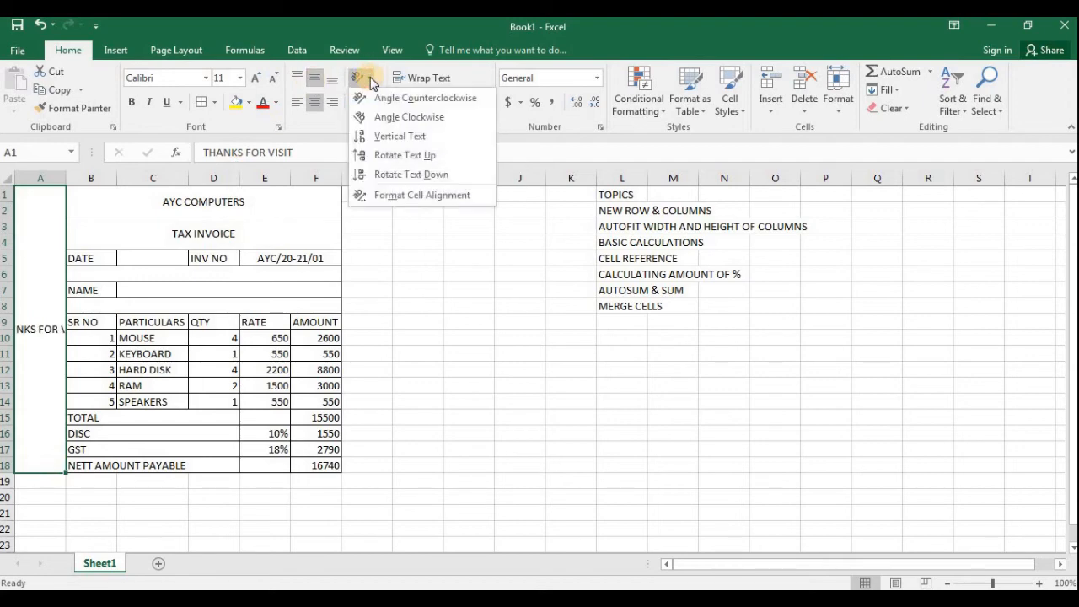
left_click(379, 155)
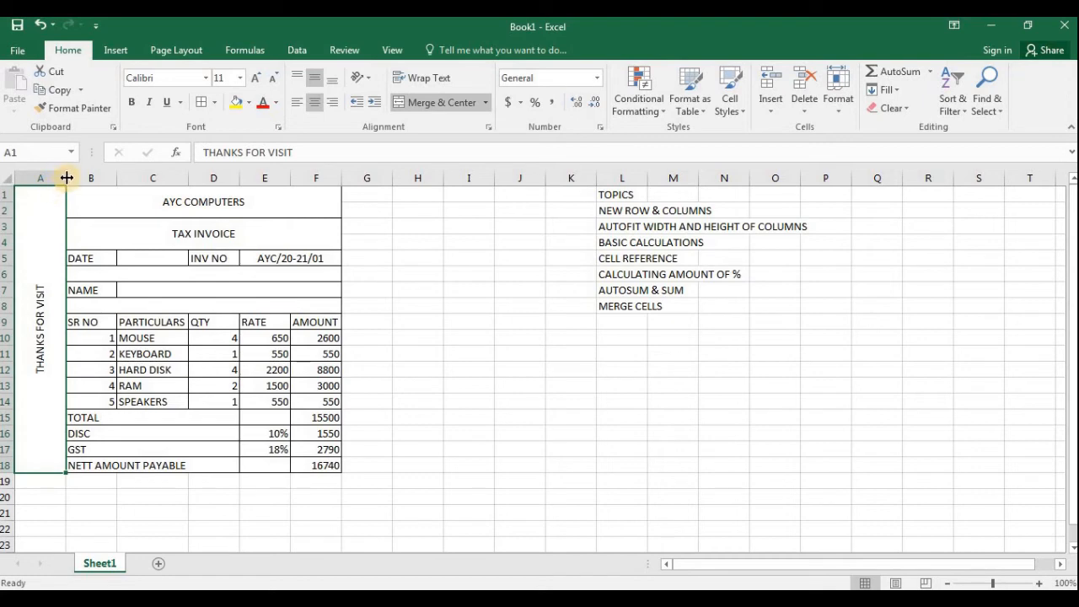
AutoFit the width of column A to the rotated THANKS FOR VISIT text.
left_click(837, 109)
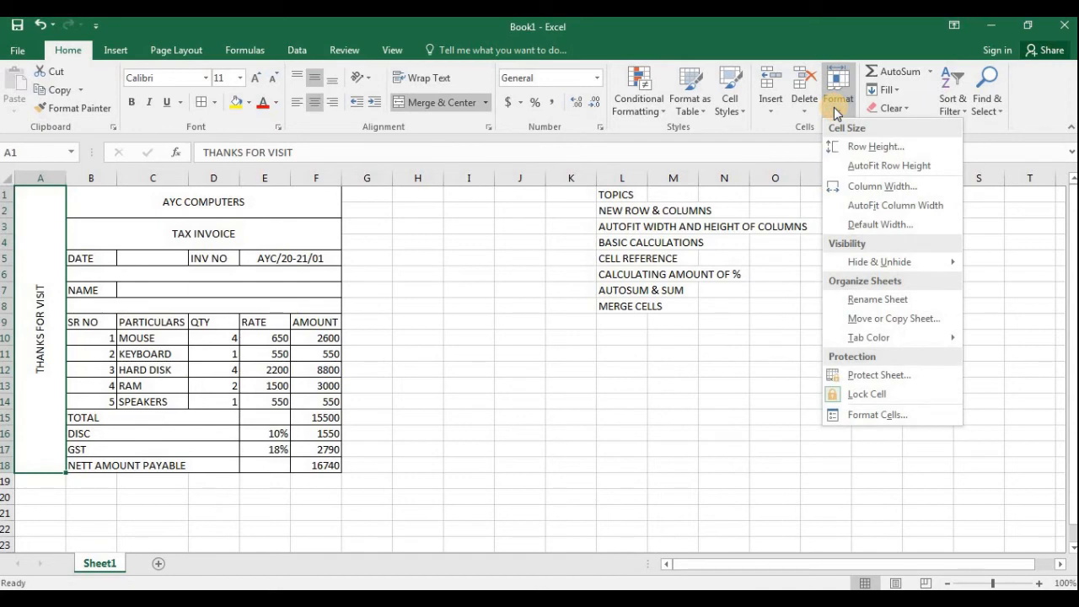
left_click(892, 207)
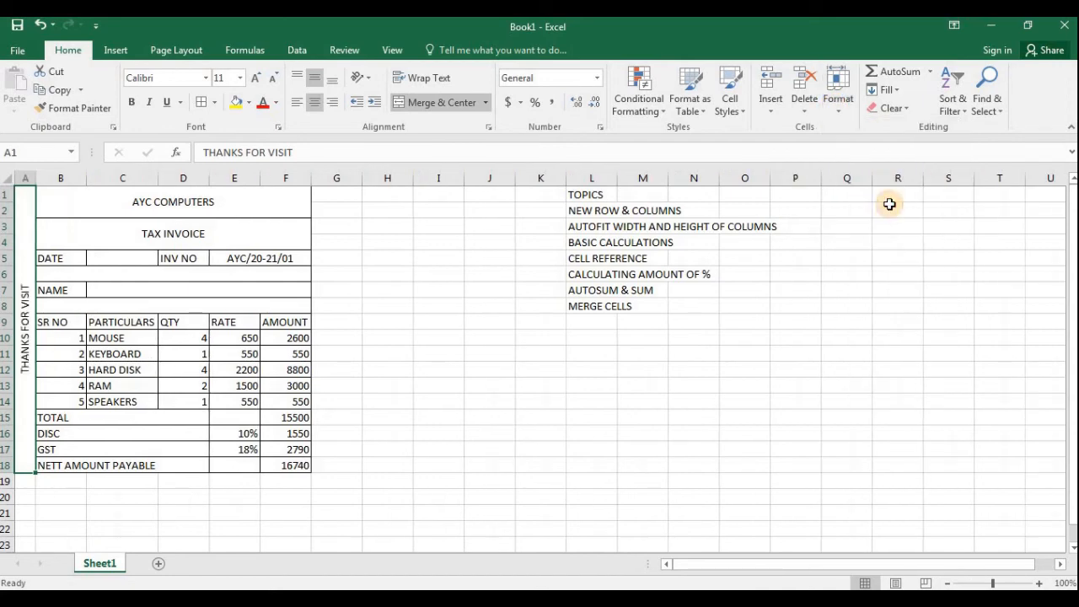
left_click(170, 353)
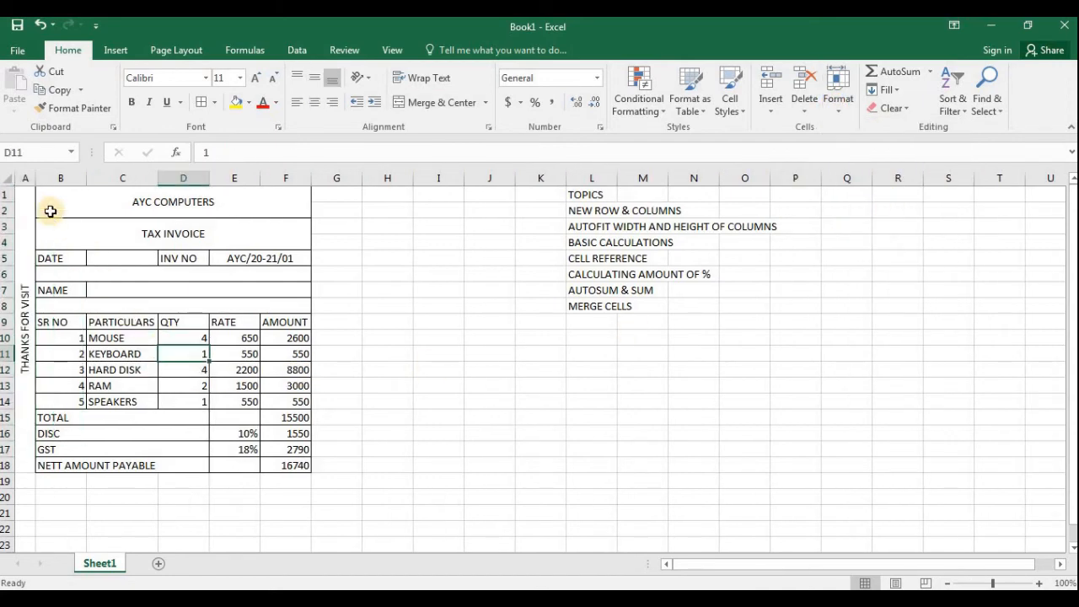
Apply a thick outside border around the whole invoice, A1:F18.
left_click_drag(27, 214, 286, 465)
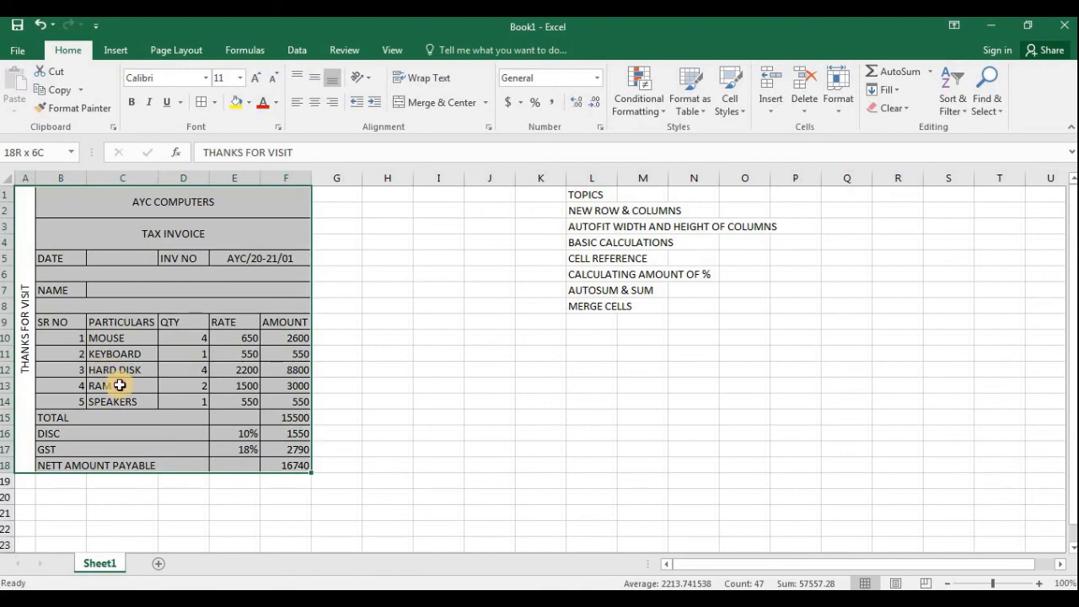
left_click(218, 104)
left_click(234, 278)
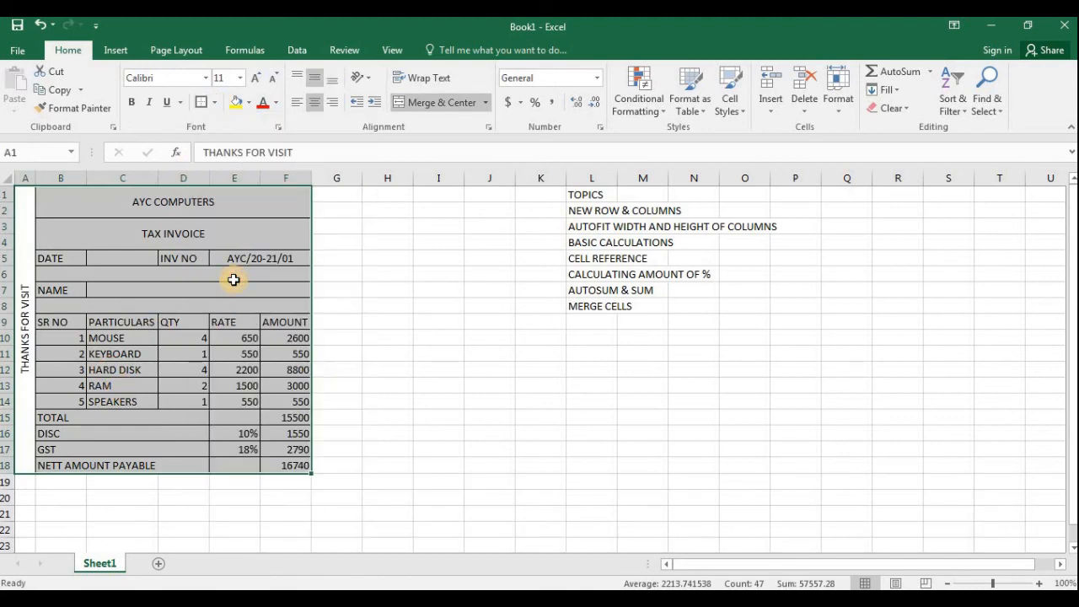
left_click(233, 279)
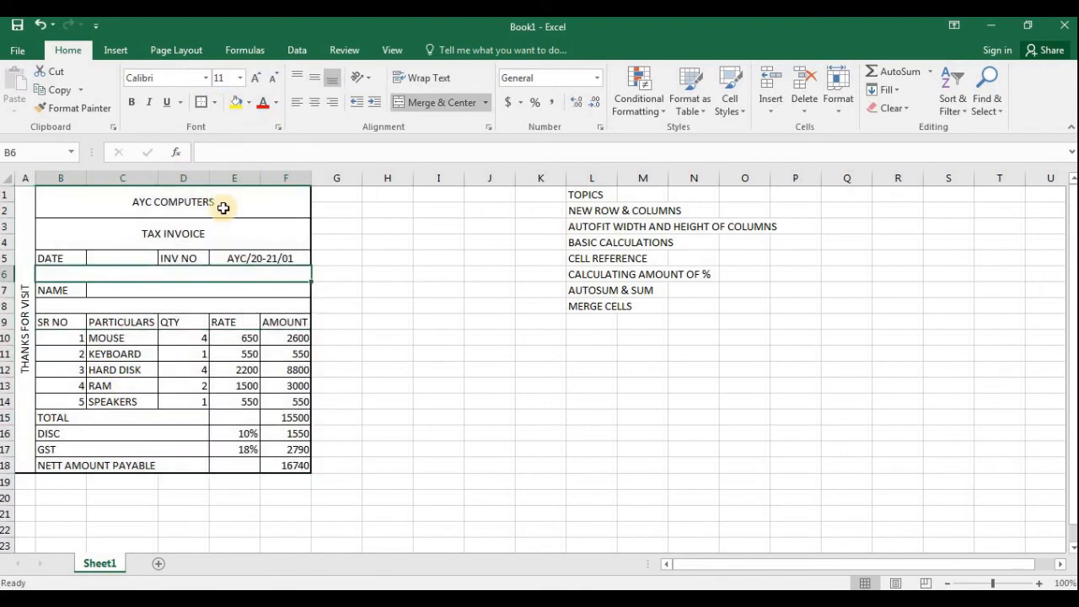
Apply all borders to the merged THANKS FOR VISIT cell in column A.
left_click(24, 205)
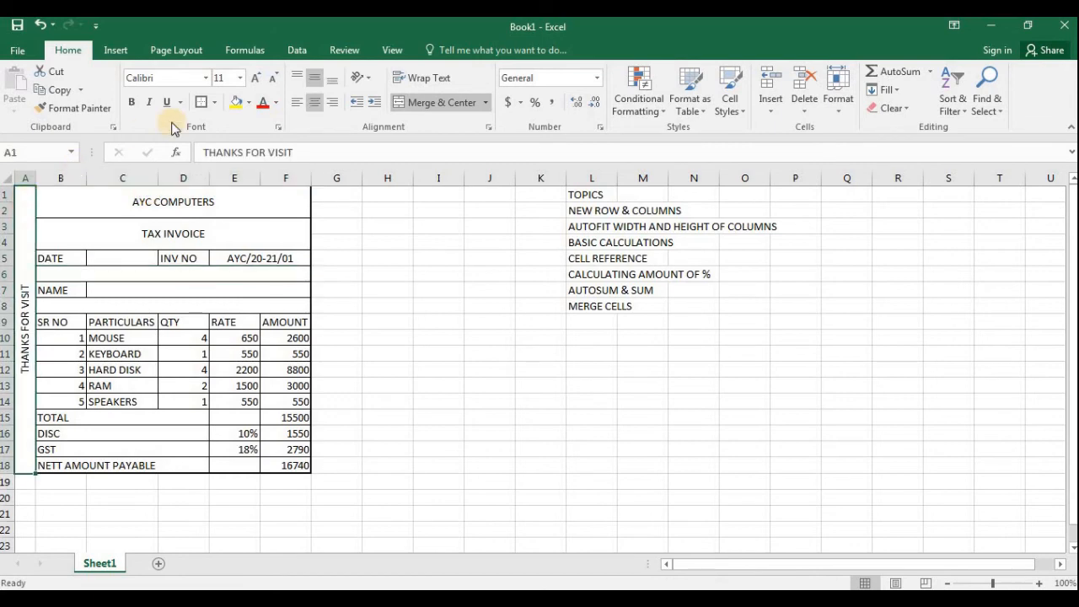
left_click(214, 102)
left_click(232, 223)
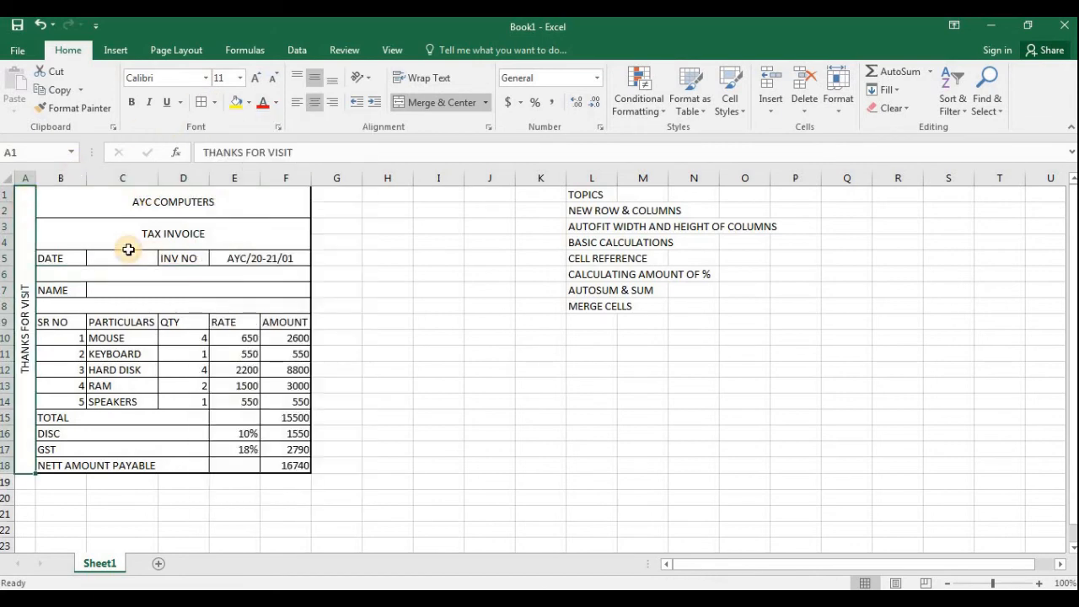
left_click(122, 243)
left_click(87, 203)
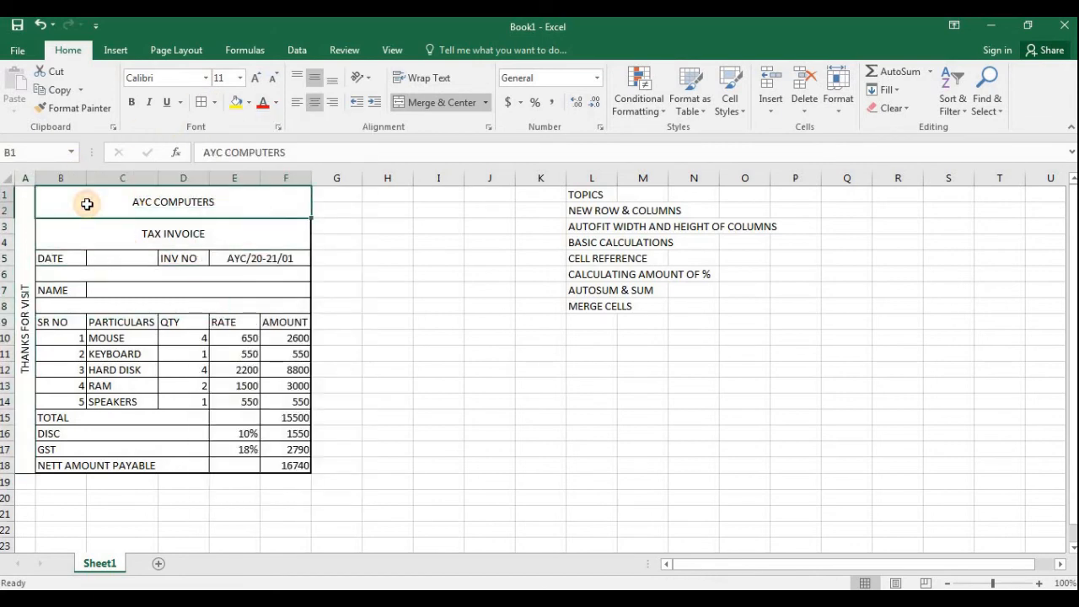
left_click(249, 102)
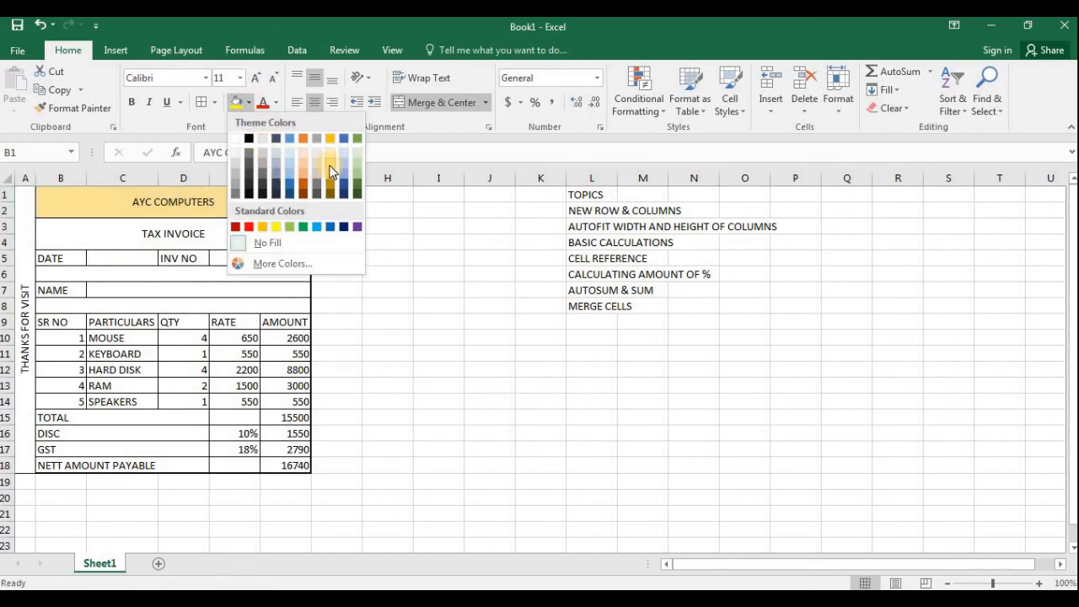
left_click(147, 242)
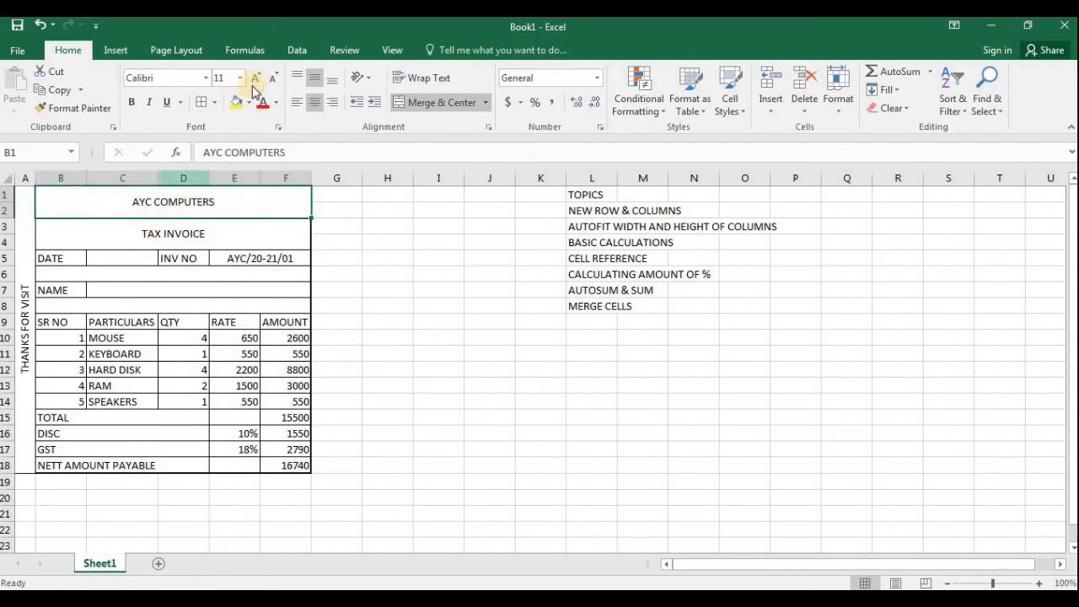
left_click(277, 102)
left_click(279, 108)
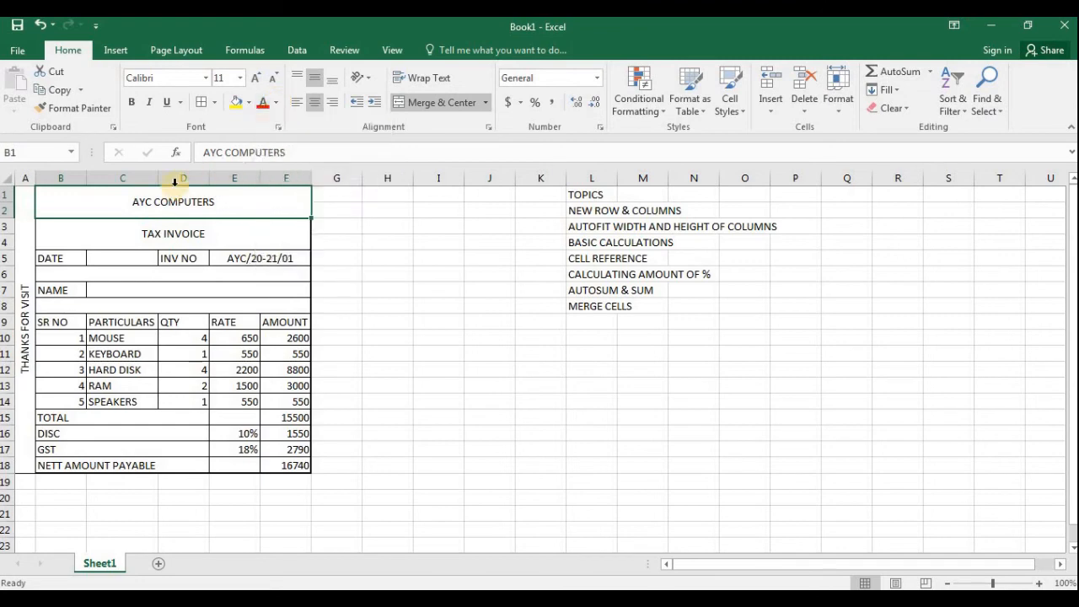
Color the AYC COMPUTERS title dark blue (Blue, Accent 1, Darker 50%) and its word AYC dark red.
left_click(278, 108)
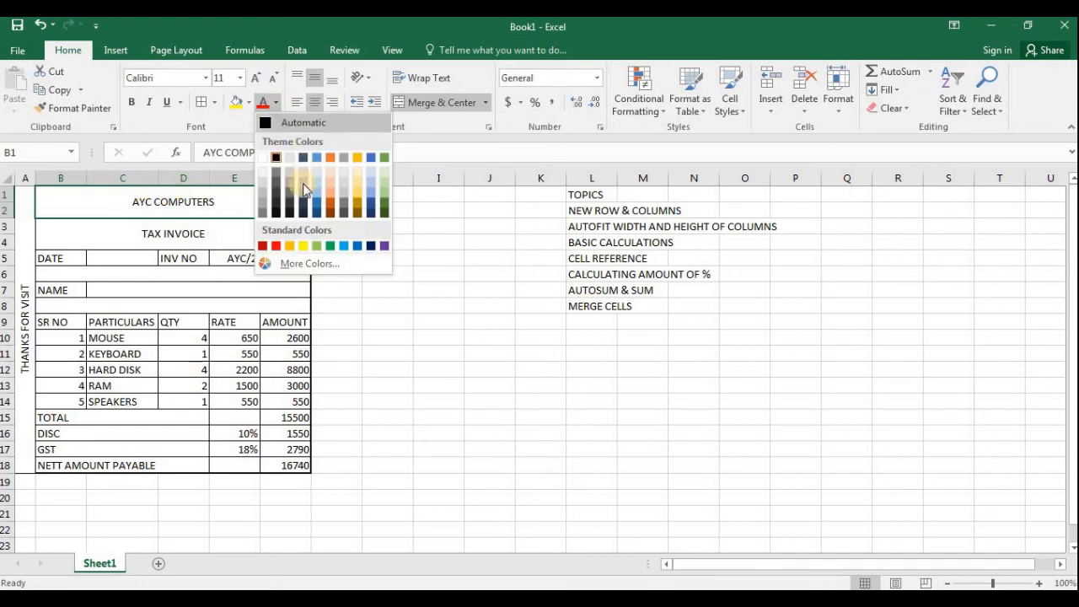
left_click(313, 210)
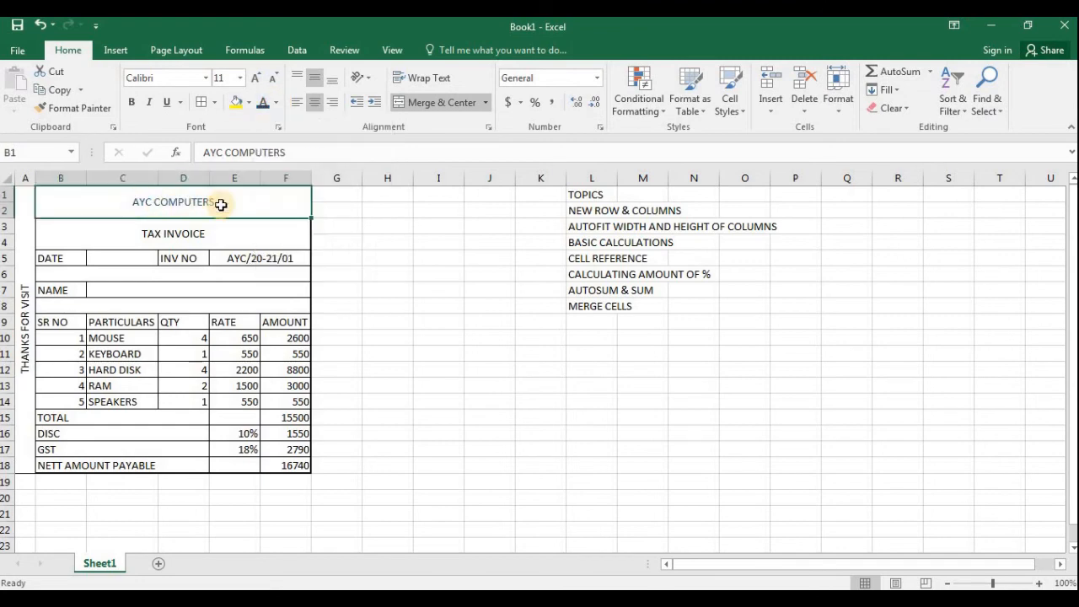
double_click(131, 201)
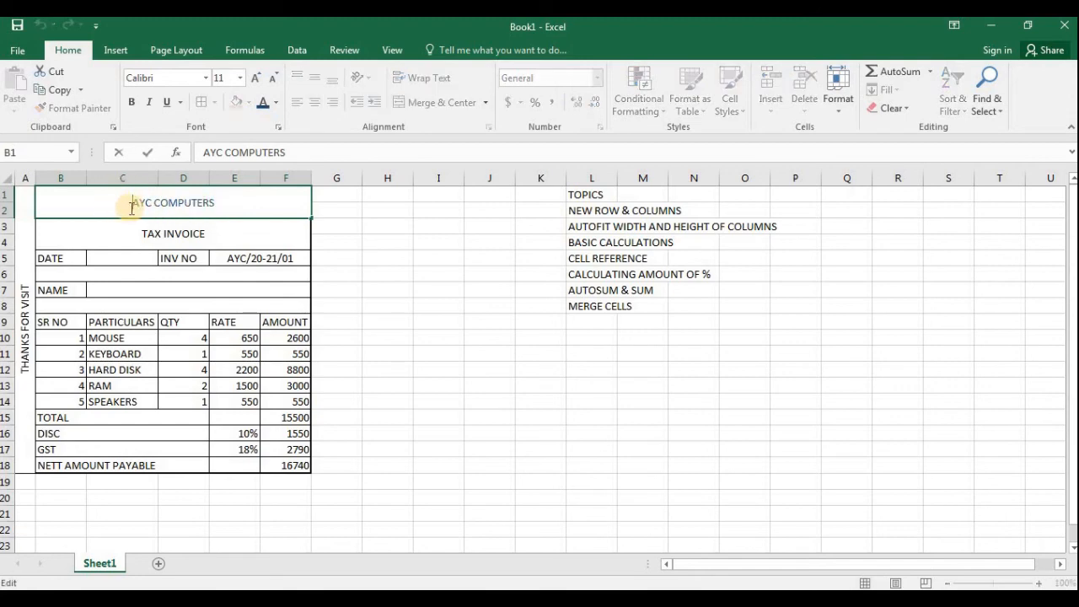
double_click(139, 204)
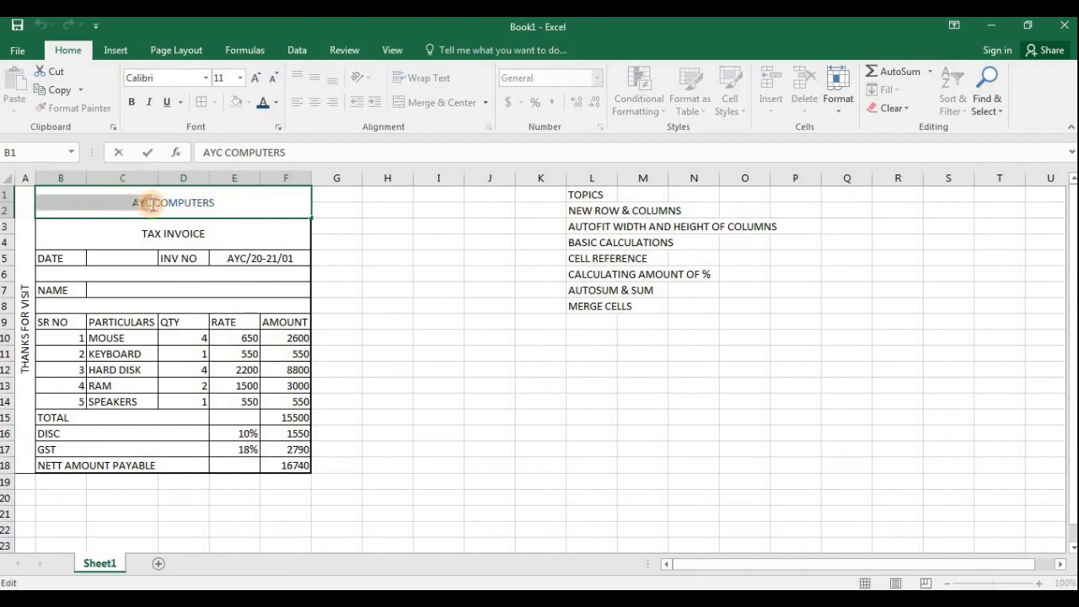
left_click(274, 102)
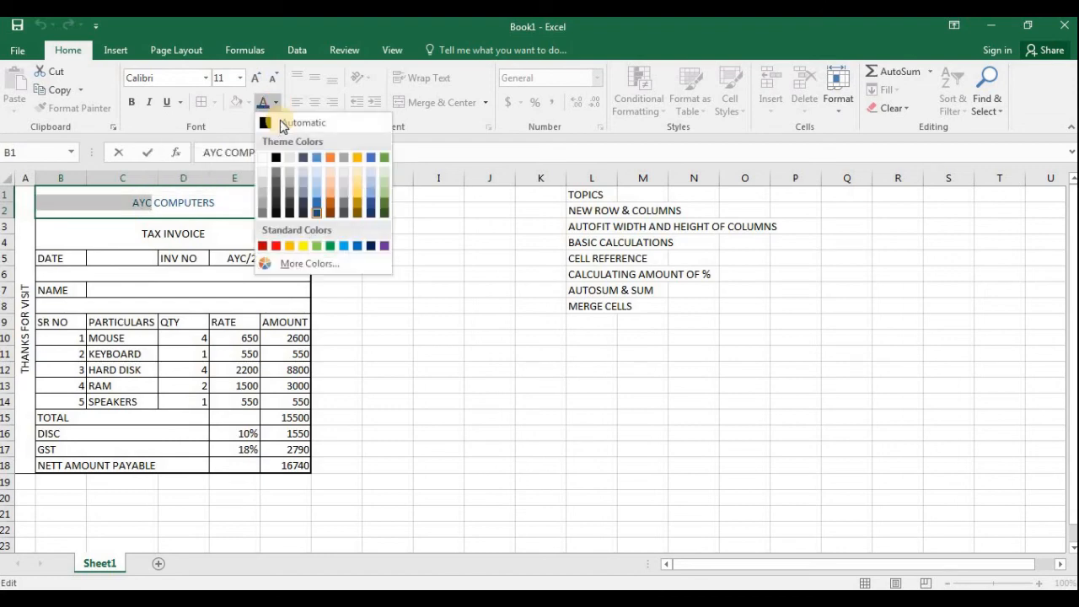
left_click(261, 246)
left_click(118, 234)
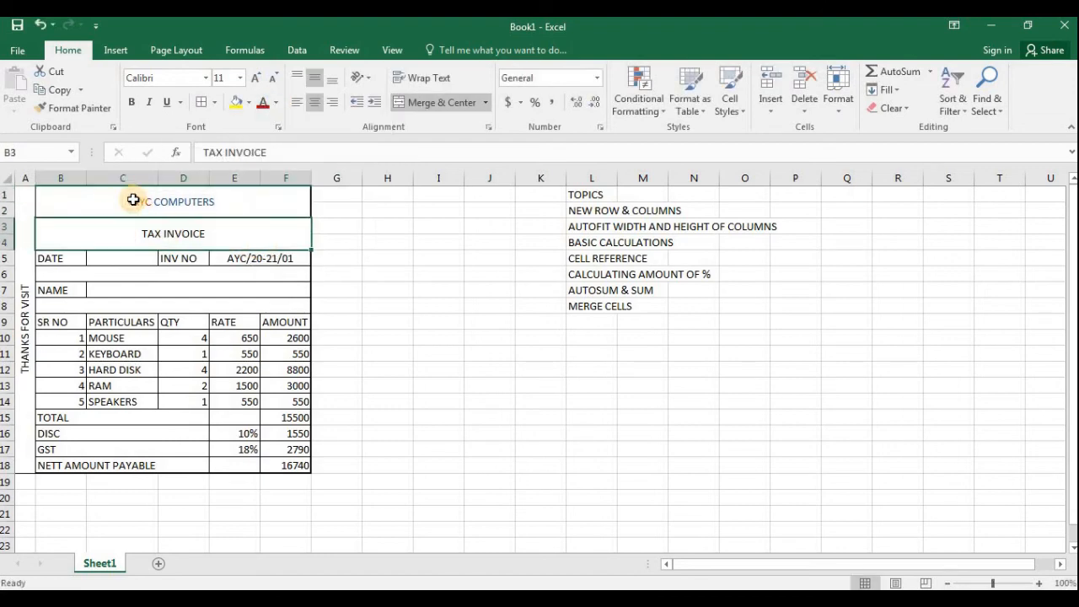
Make the AYC COMPUTERS title bold and increase its font size to 18.
left_click(133, 200)
left_click(132, 102)
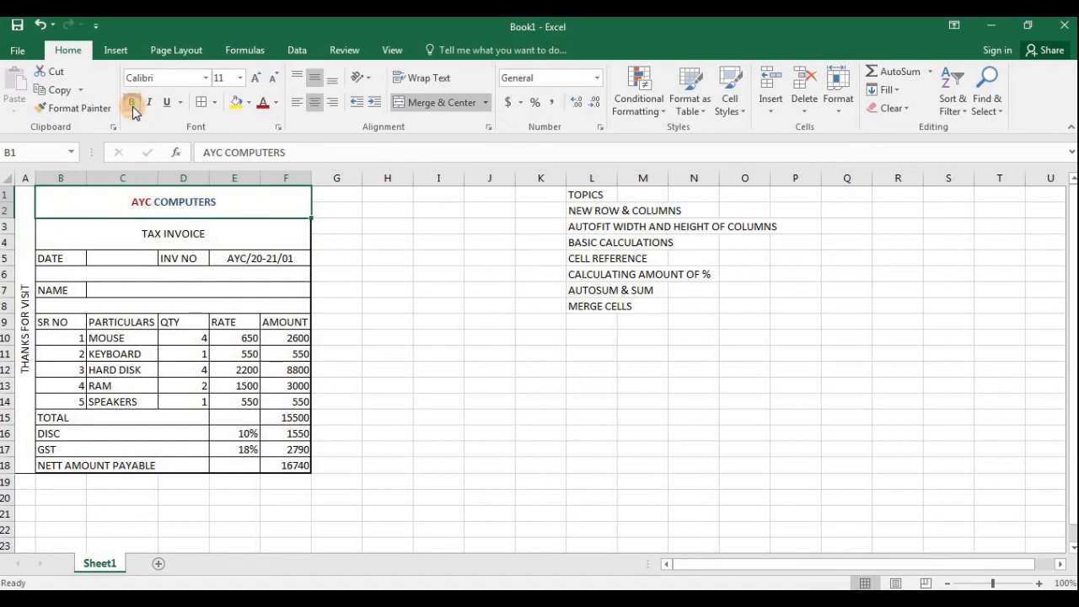
left_click(256, 77)
left_click(256, 78)
left_click(256, 78)
left_click(256, 78)
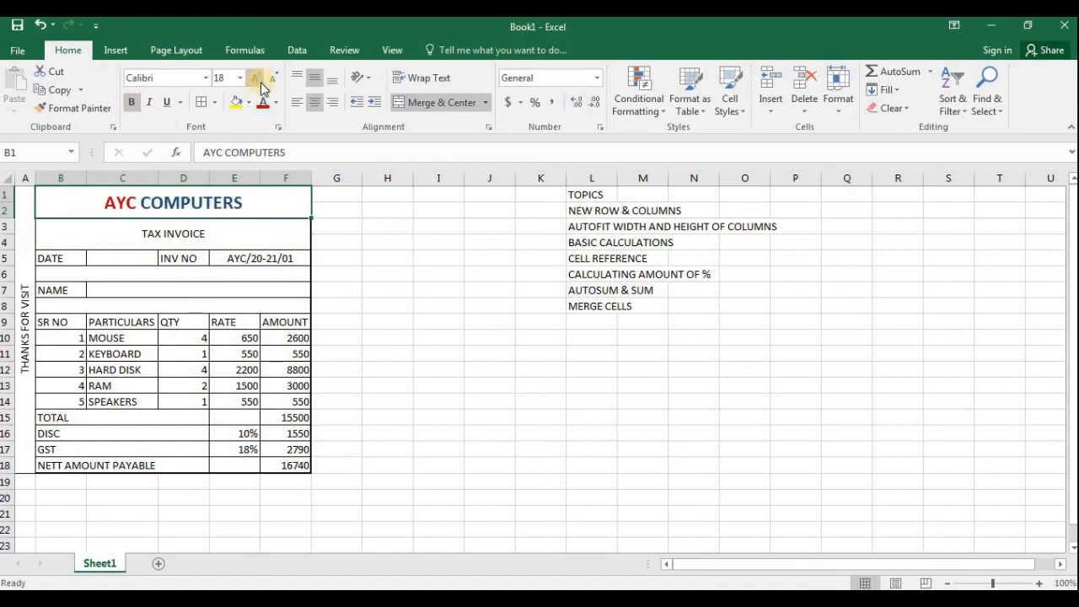
left_click(139, 258)
left_click(193, 270)
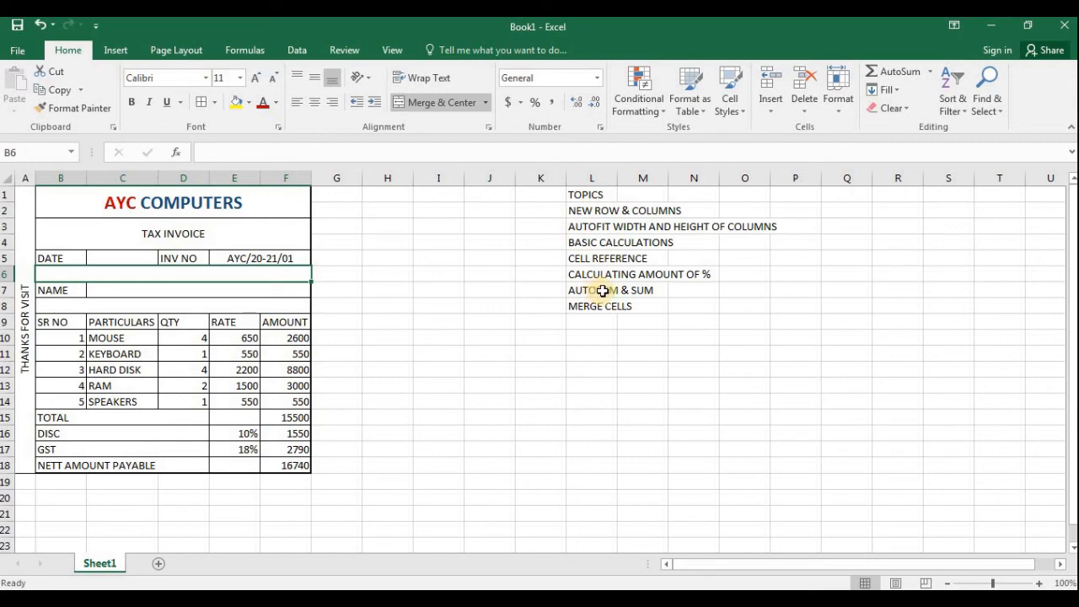
left_click(297, 355)
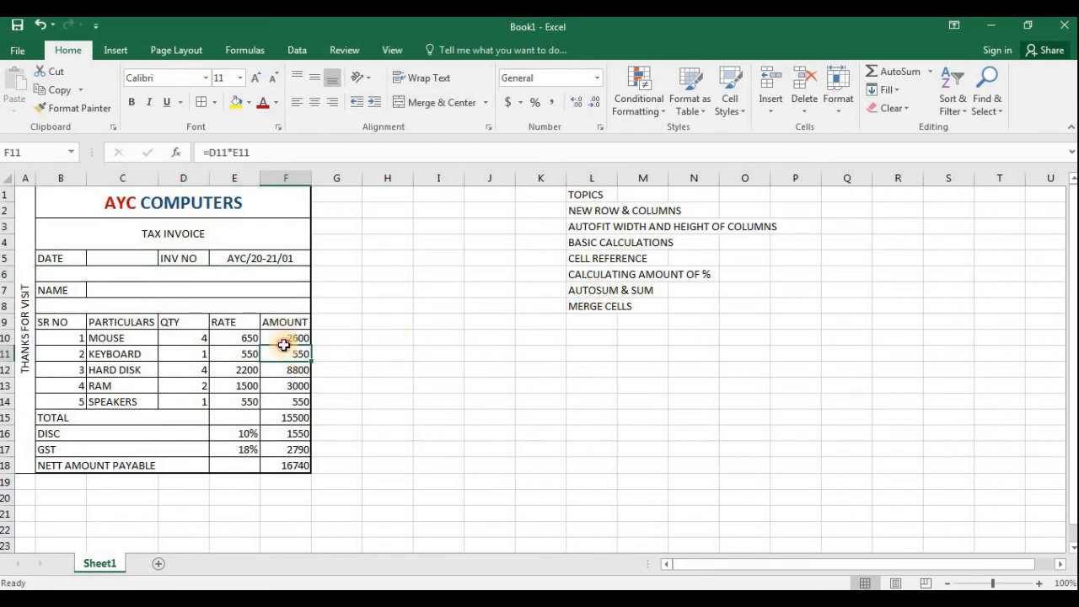
left_click_drag(285, 345, 288, 401)
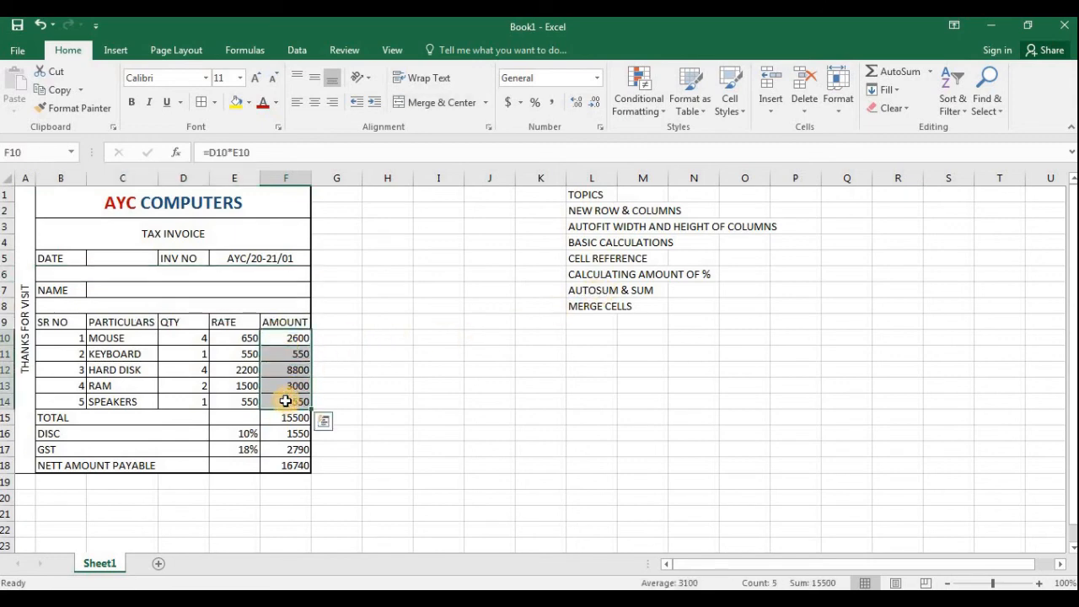
Clear the TOTAL amount in F15 and recalculate it with AutoSum over F10:F14.
left_click(270, 421)
key("Delete")
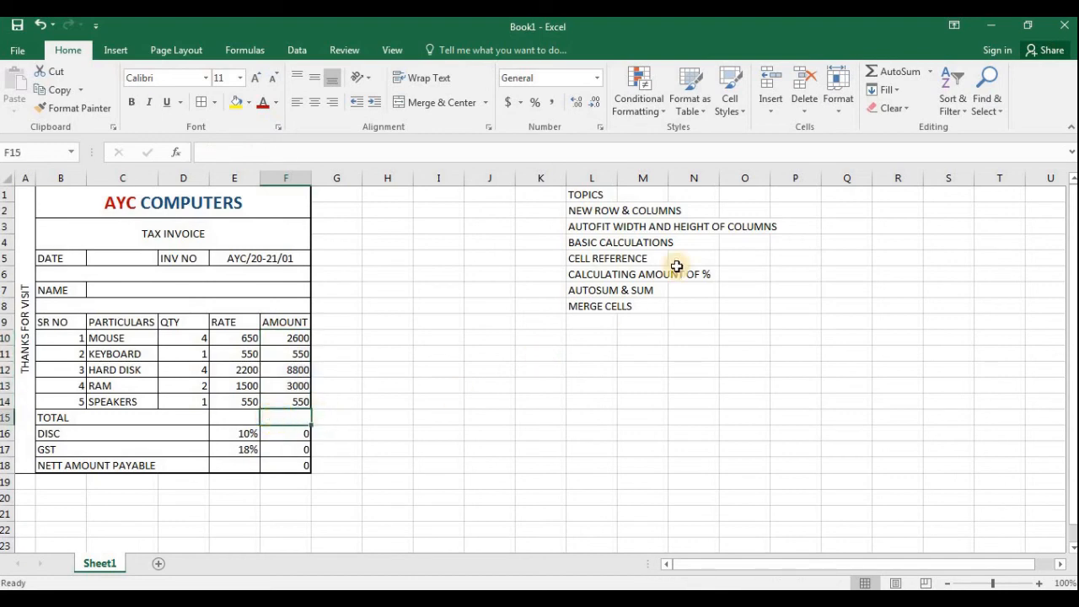
left_click(905, 74)
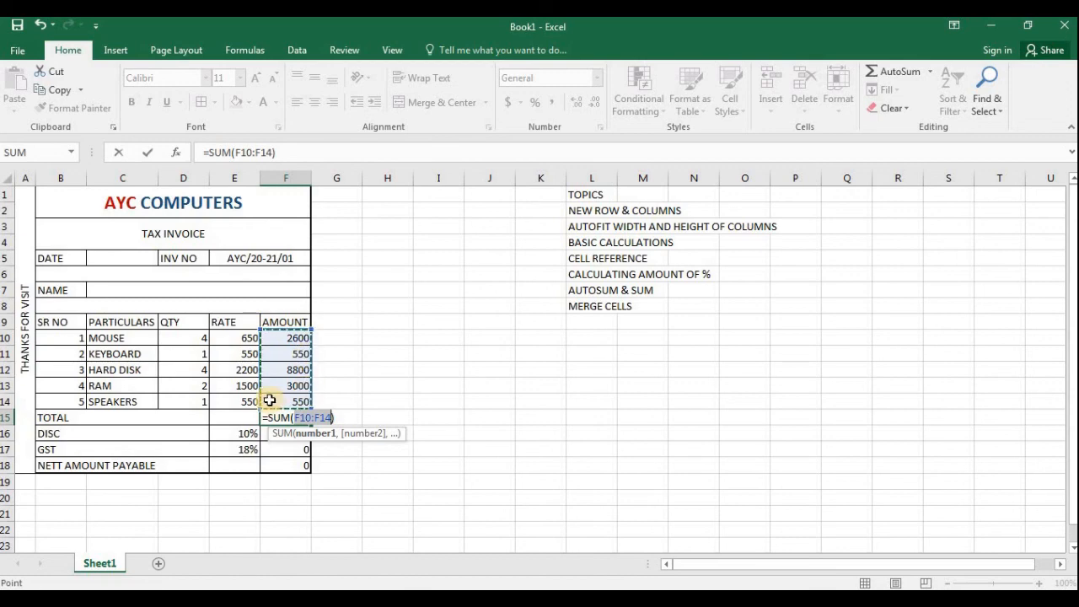
key("Return")
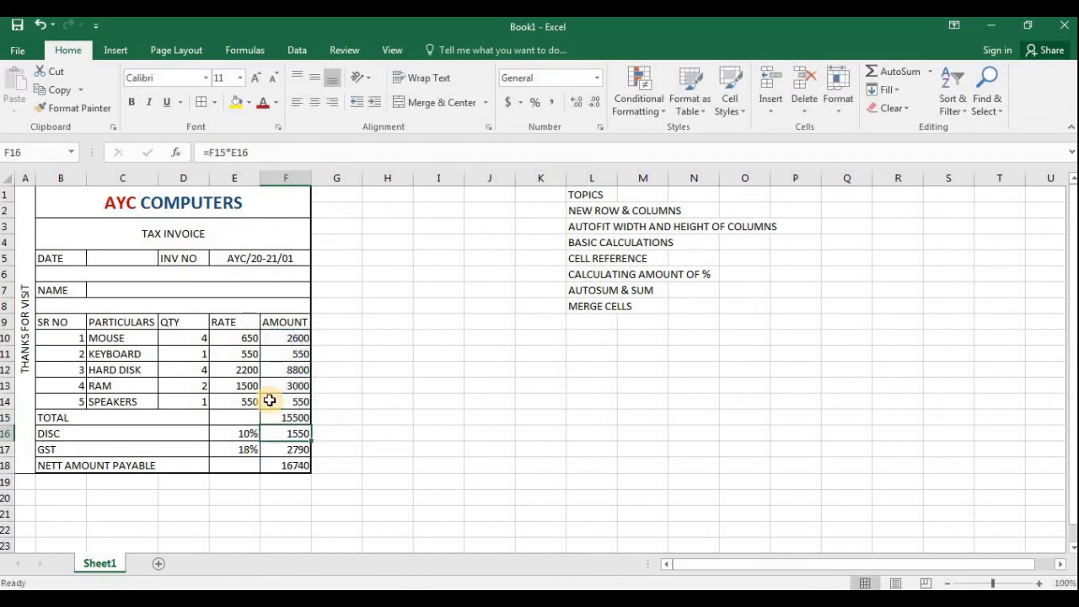
Clear the TOTAL amount in F15 again and enter the note ALT + = in cell H15.
left_click(274, 418)
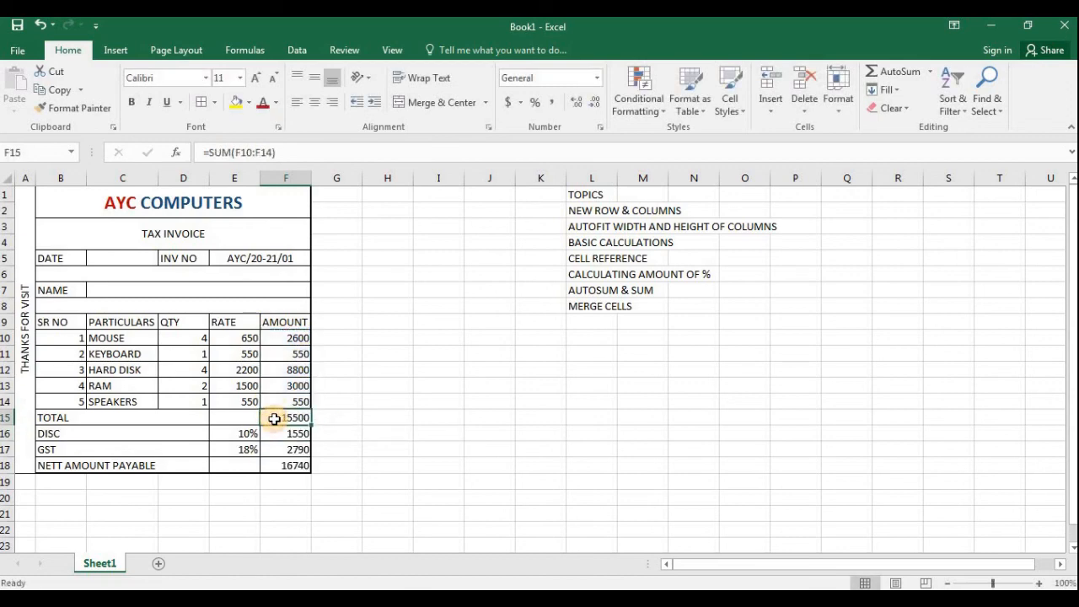
key("Delete")
left_click(396, 412)
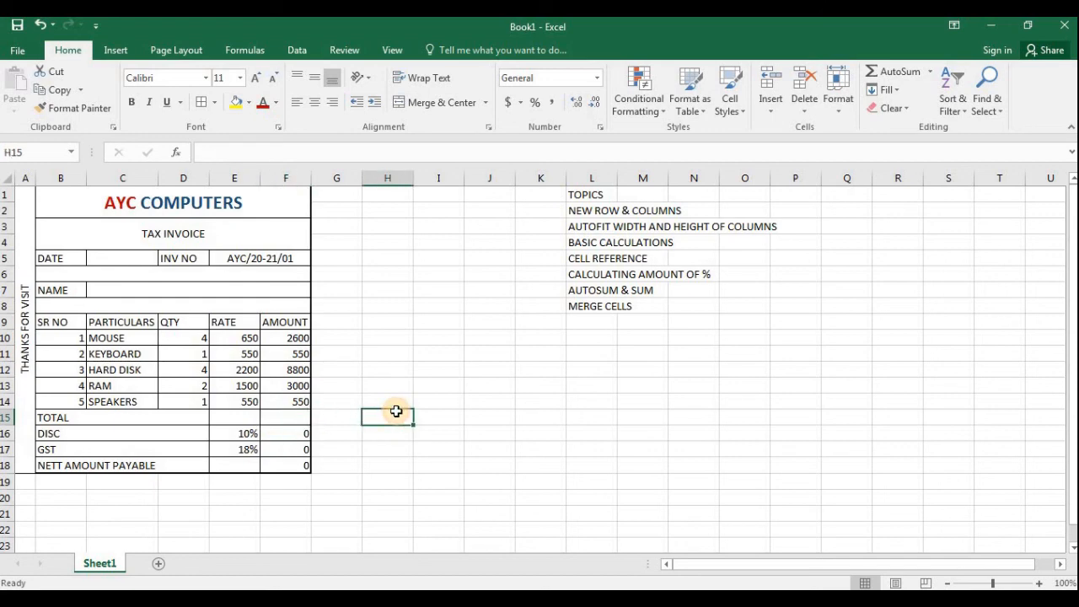
type("ALT +=")
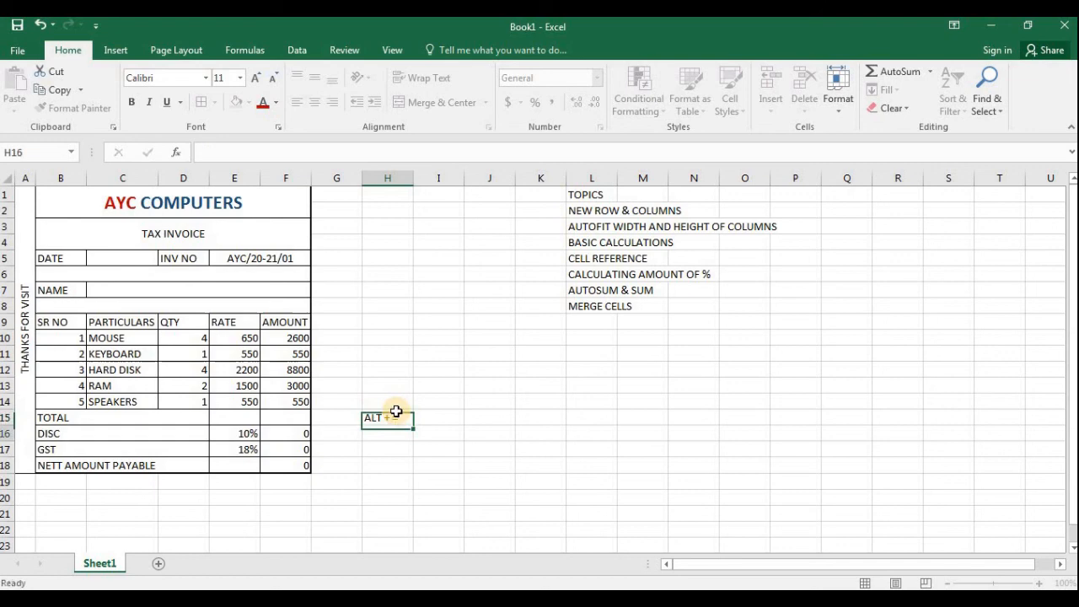
key("Return")
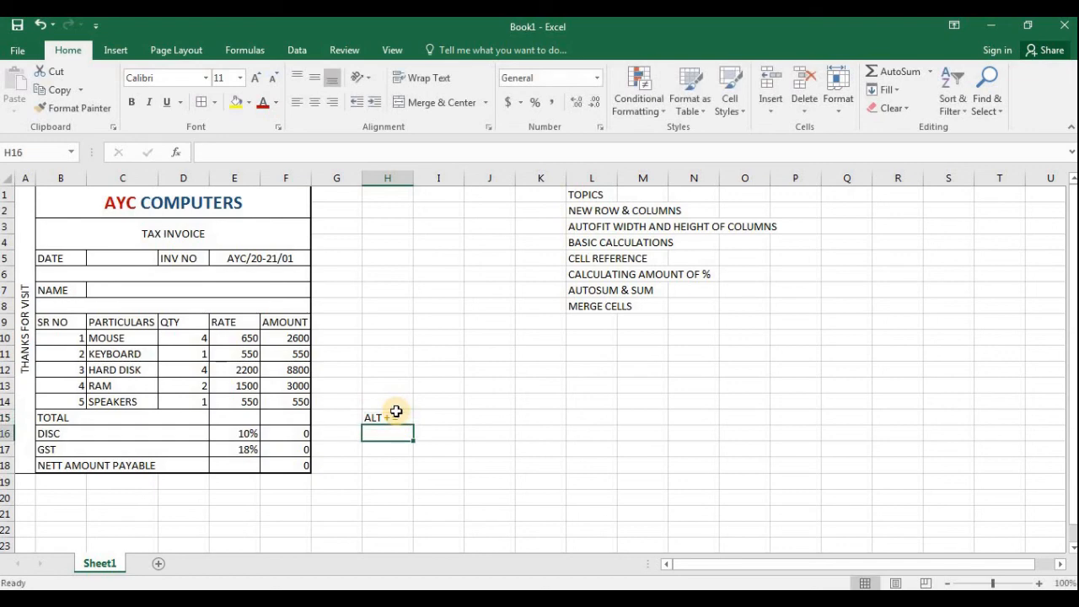
left_click(407, 413)
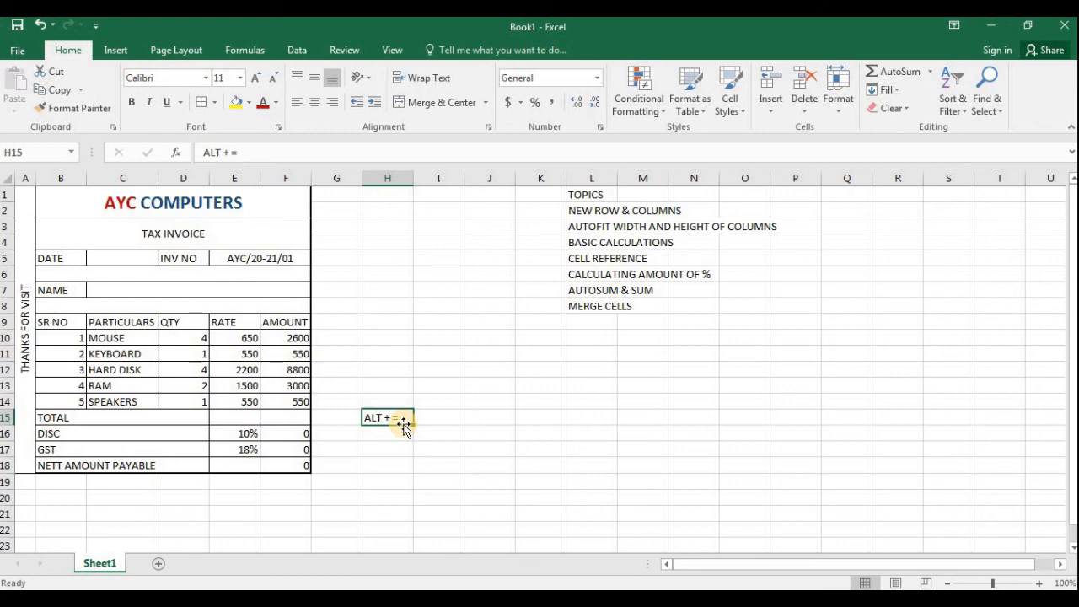
Fill the TOTAL cell F15 with an automatic sum of the item amounts, =SUM(F10:F14).
left_click(276, 417)
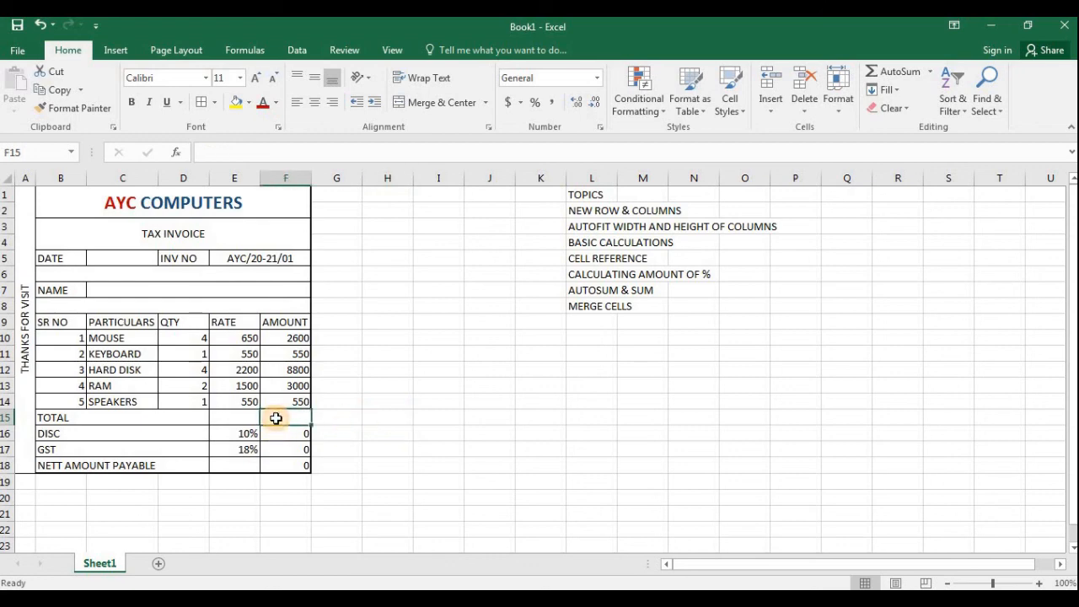
key("alt+equal")
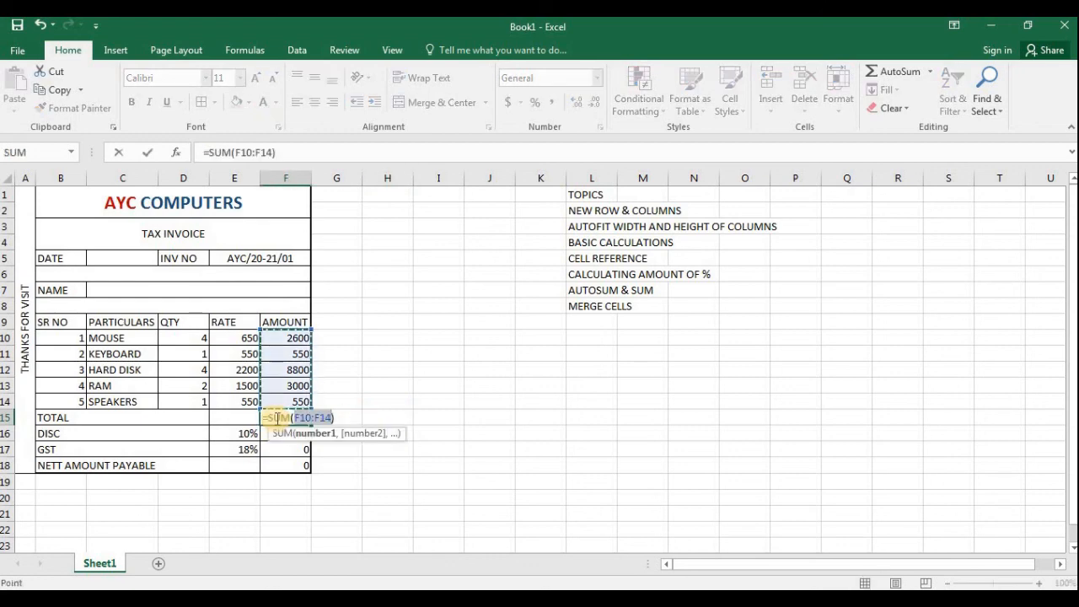
key("Return")
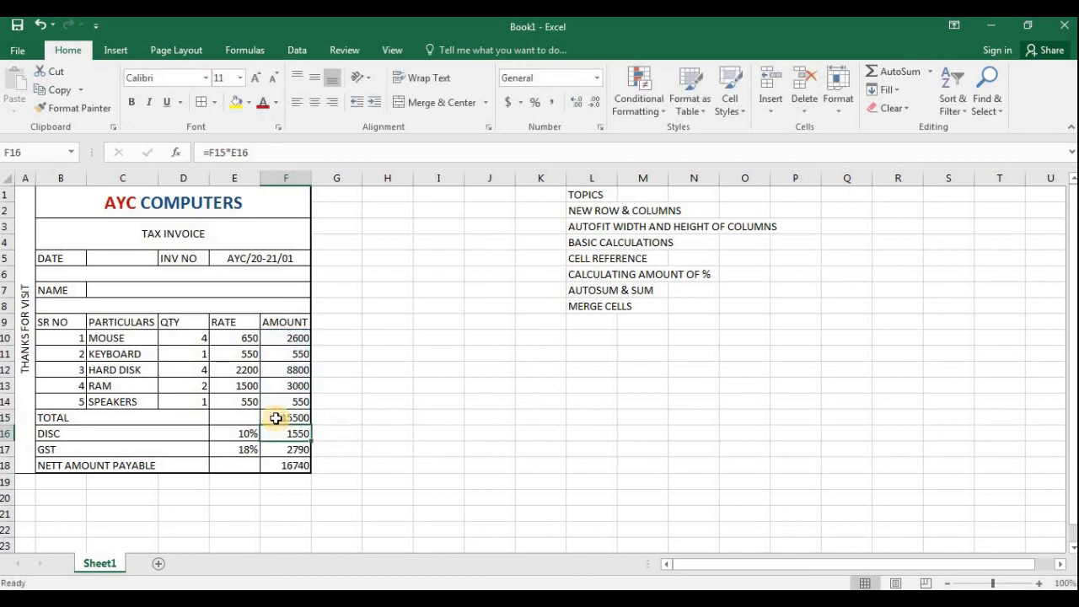
left_click(291, 414)
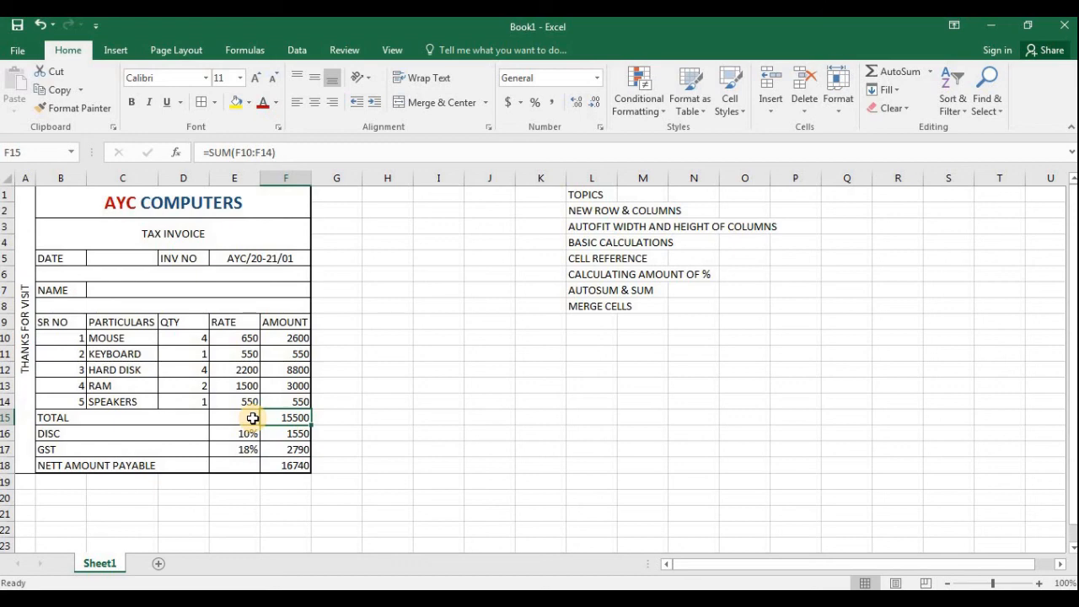
left_click(153, 275)
left_click(24, 201)
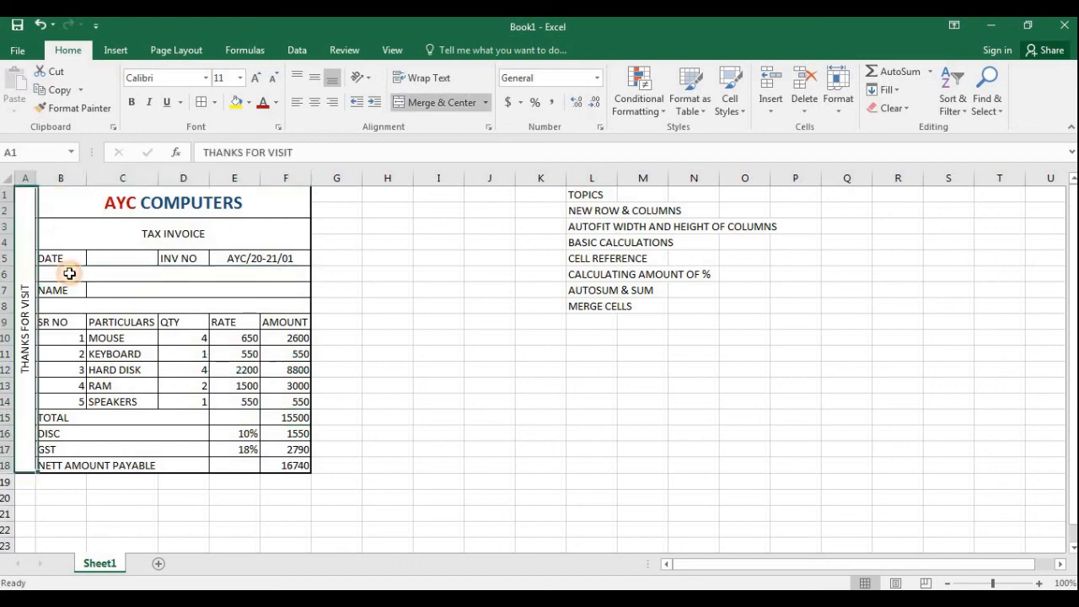
left_click(121, 342, "shift")
left_click(126, 341)
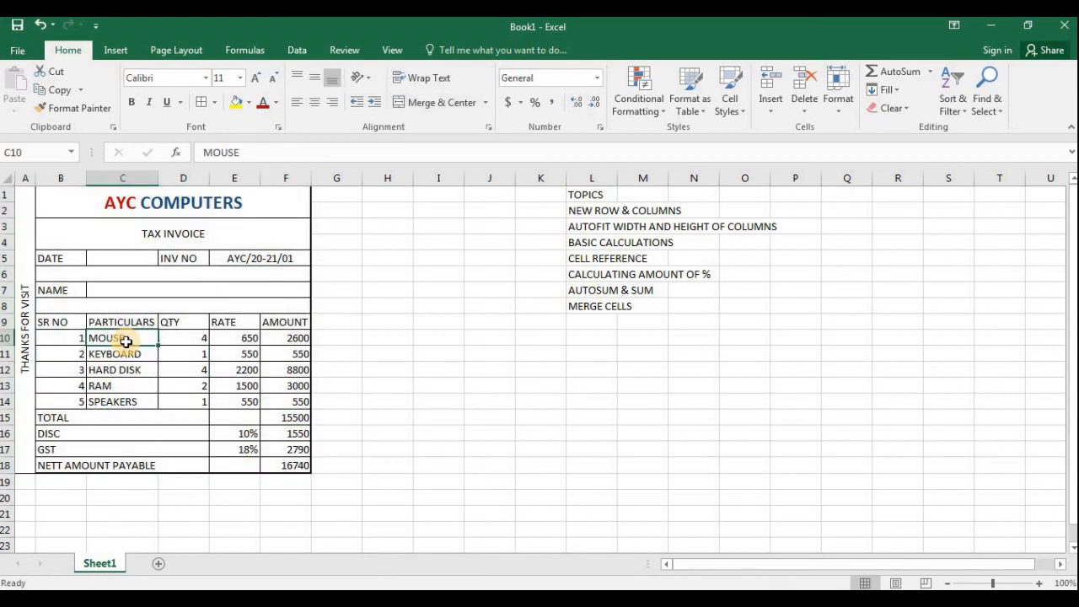
left_click(133, 290)
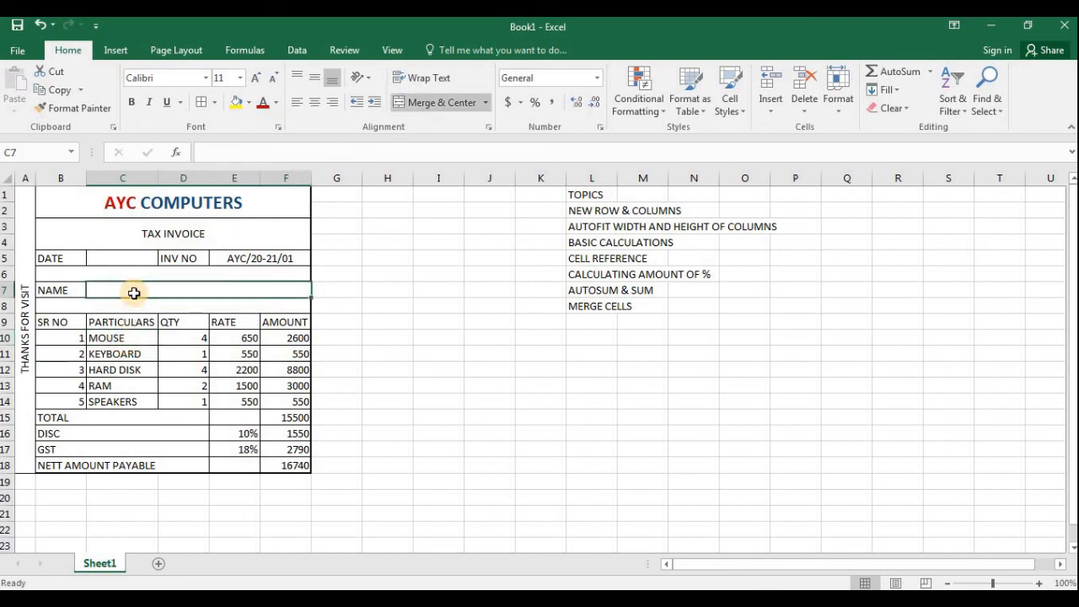
left_click(106, 340)
left_click(66, 310)
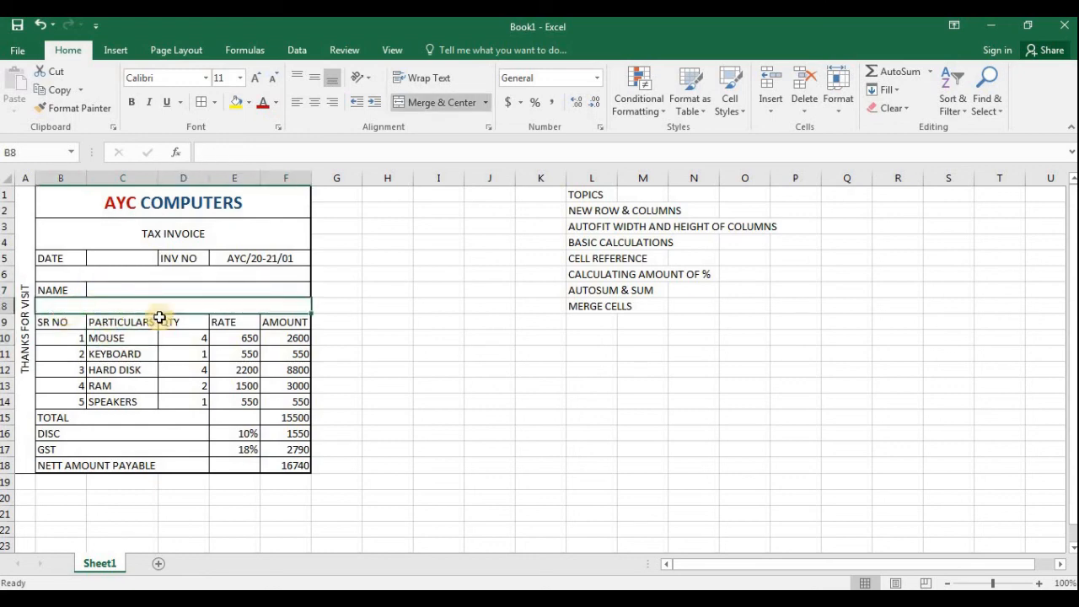
left_click(135, 339)
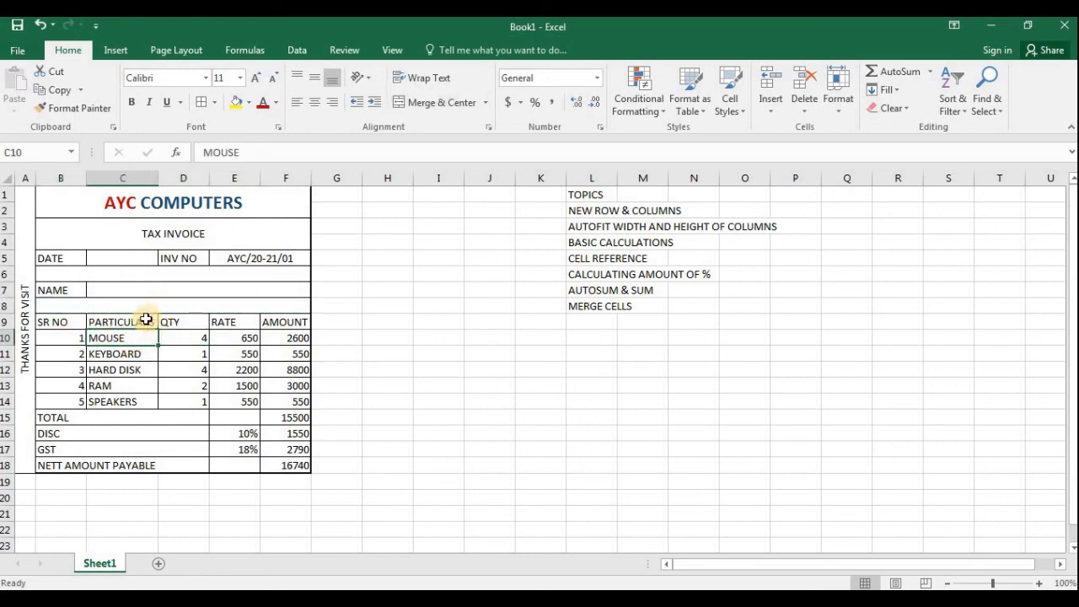
left_click(174, 289)
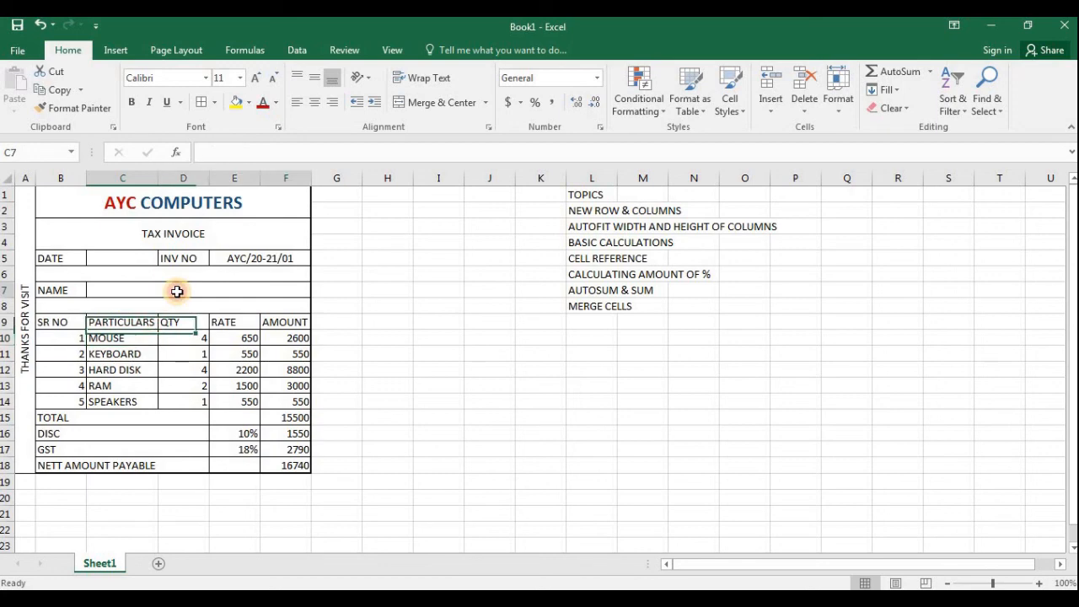
left_click(112, 273)
left_click(57, 231)
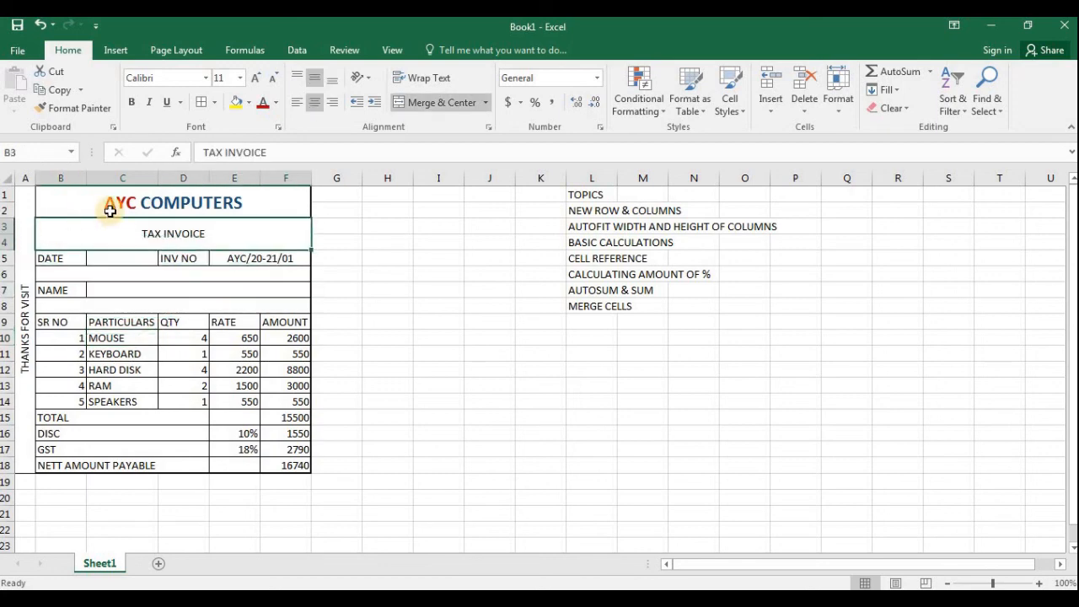